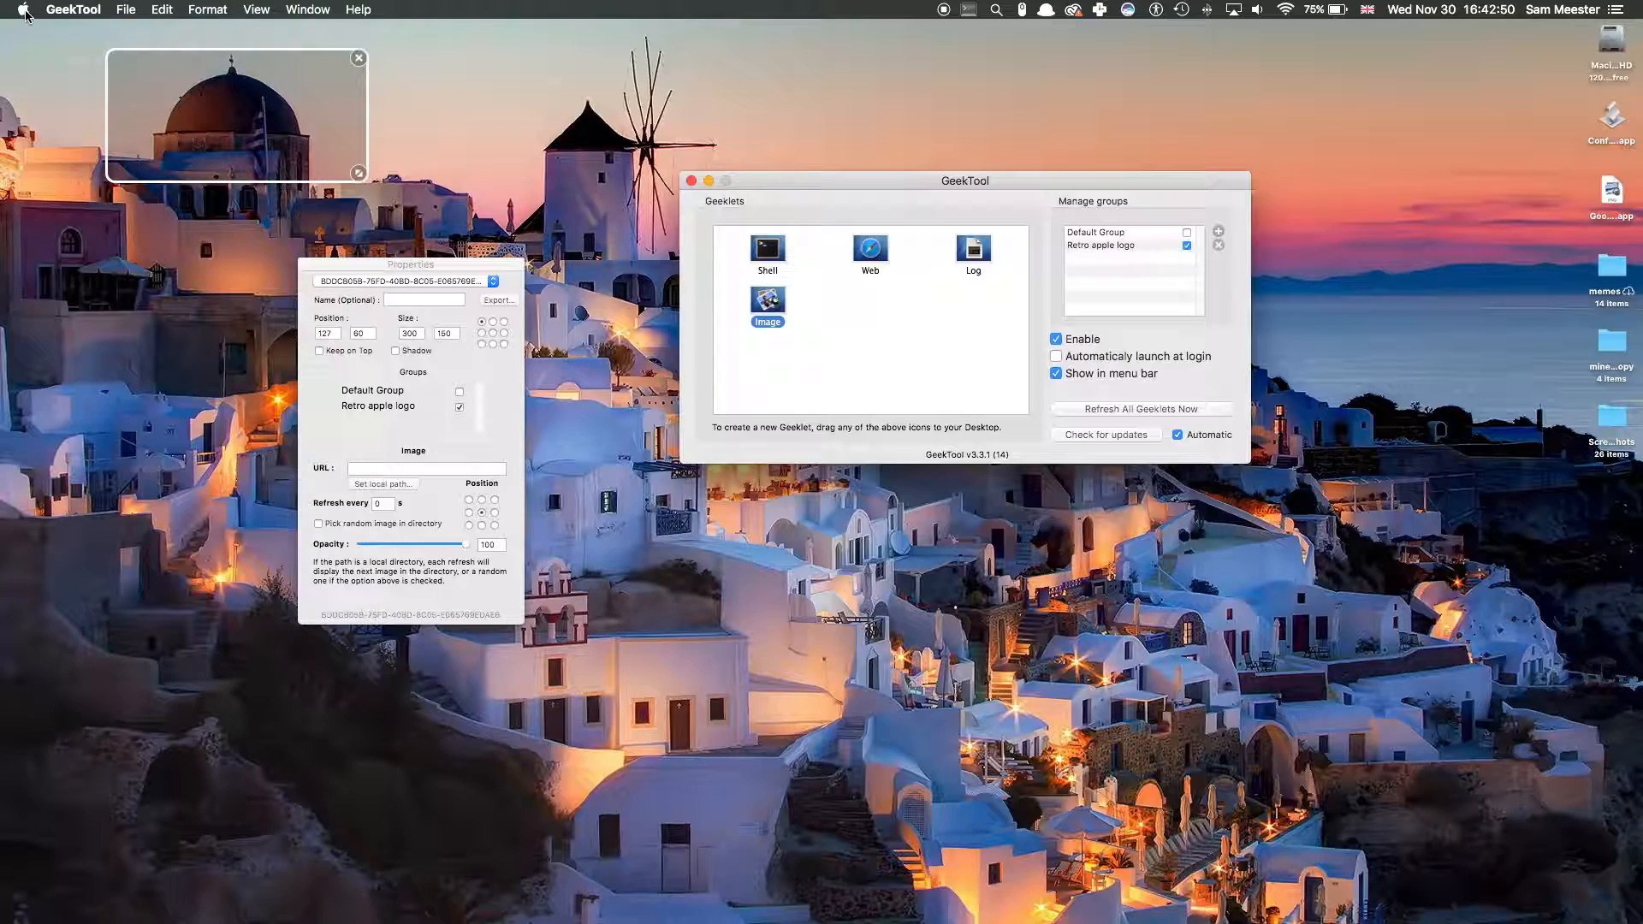
Switch to Opera and view the GeekTool download page on the Tynsoe site, and return to GeekTool.
left_click(520, 168)
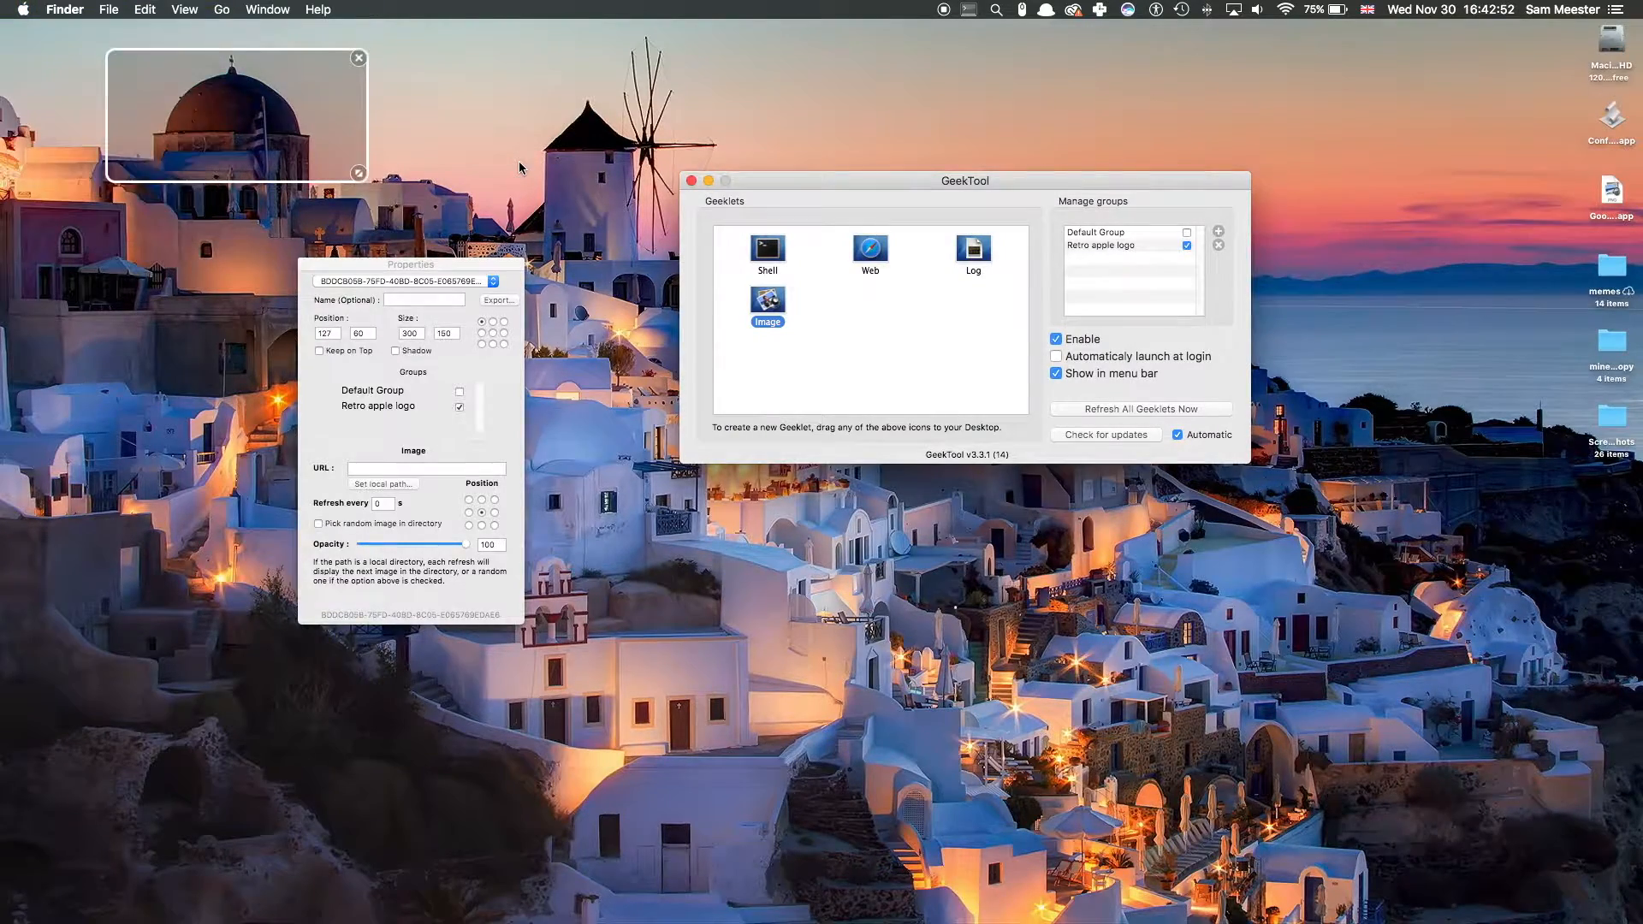
left_click(934, 178)
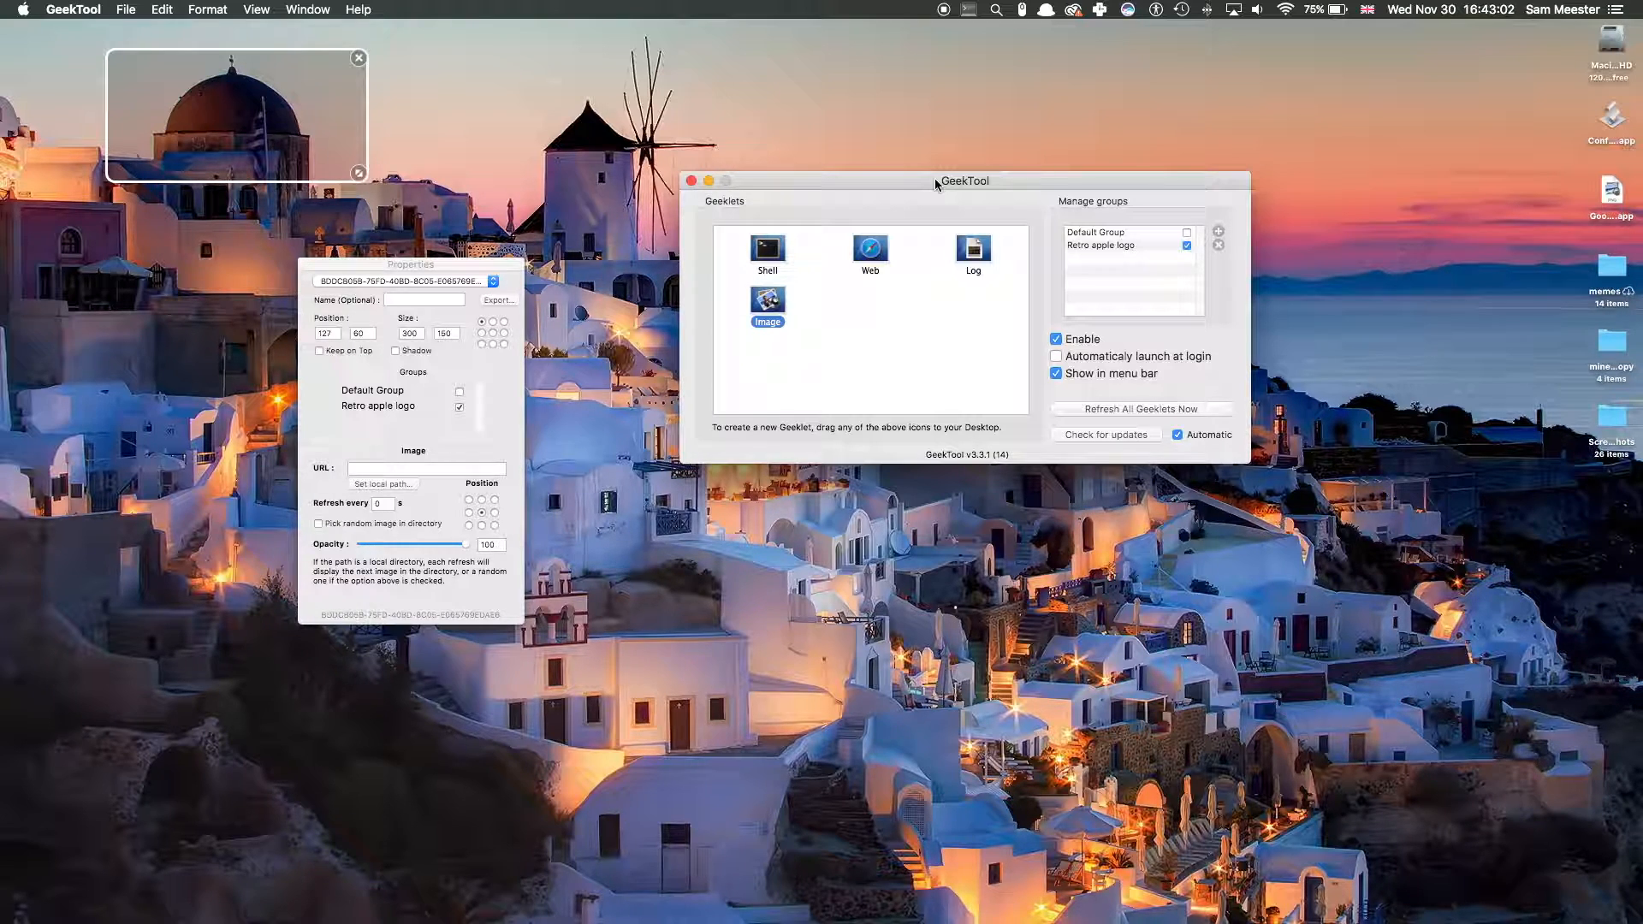
key("super+Tab")
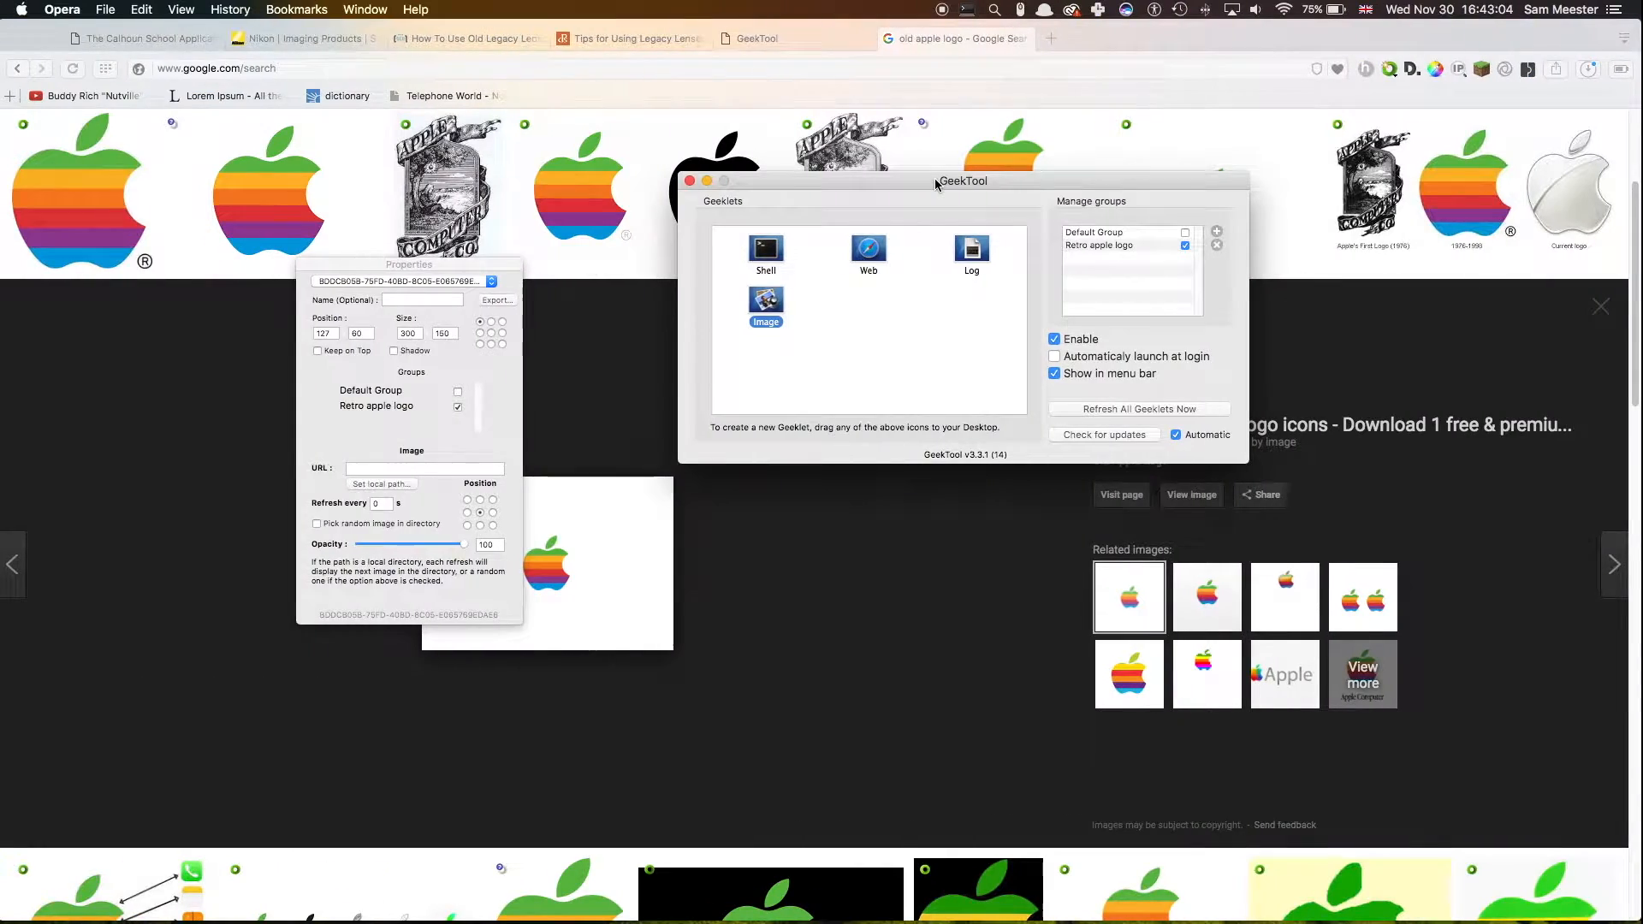
left_click(808, 38)
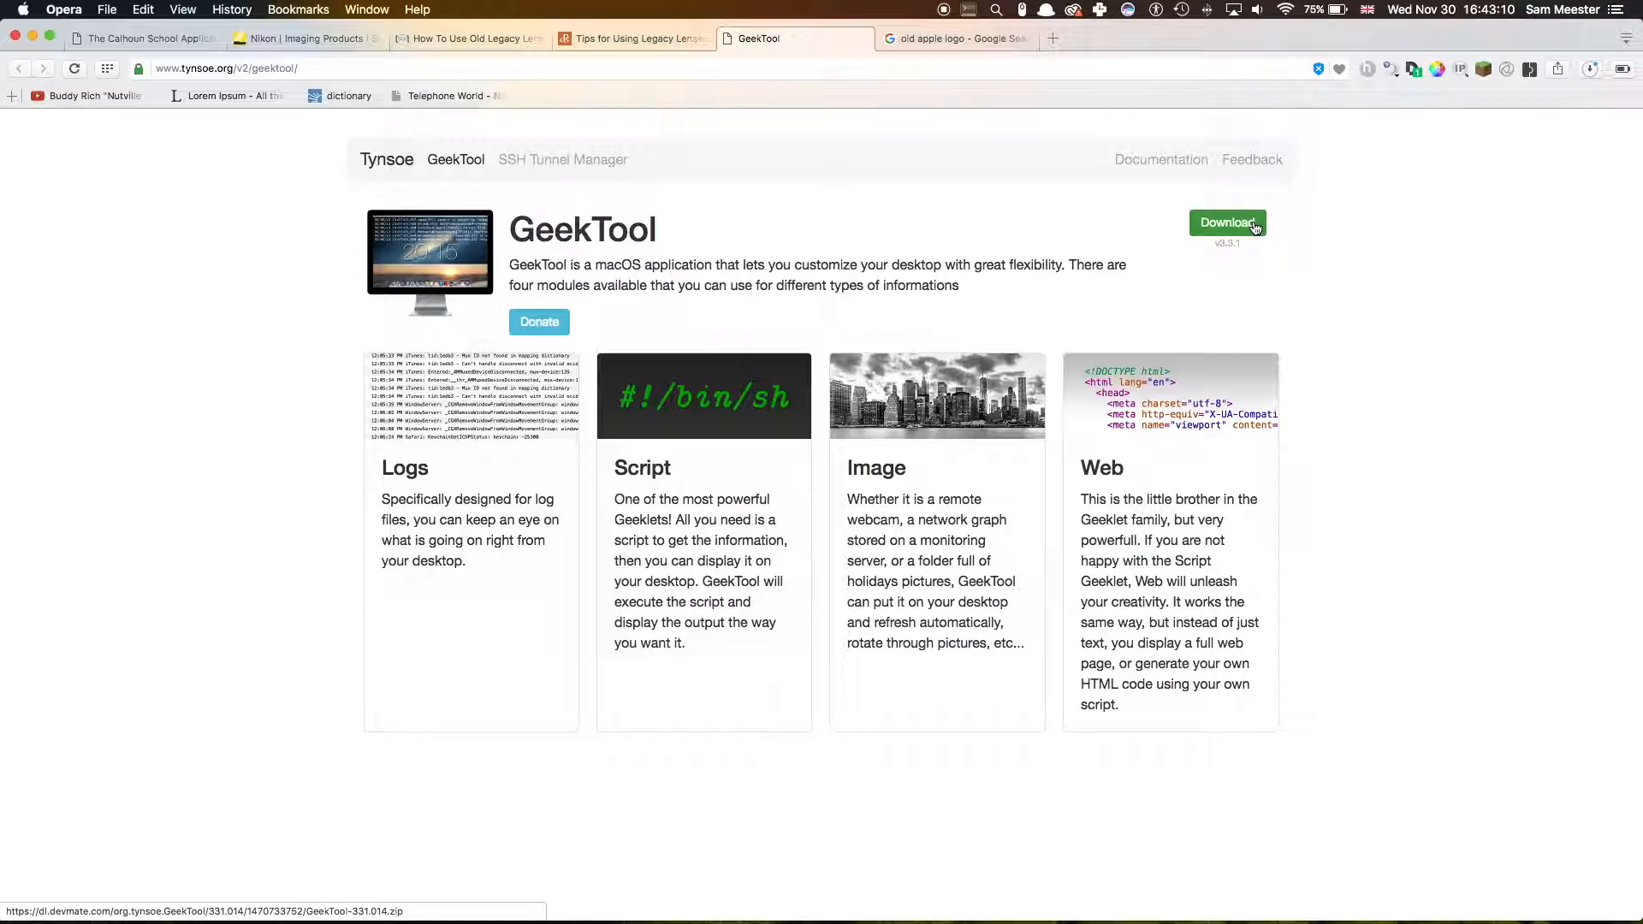
key("super+Tab")
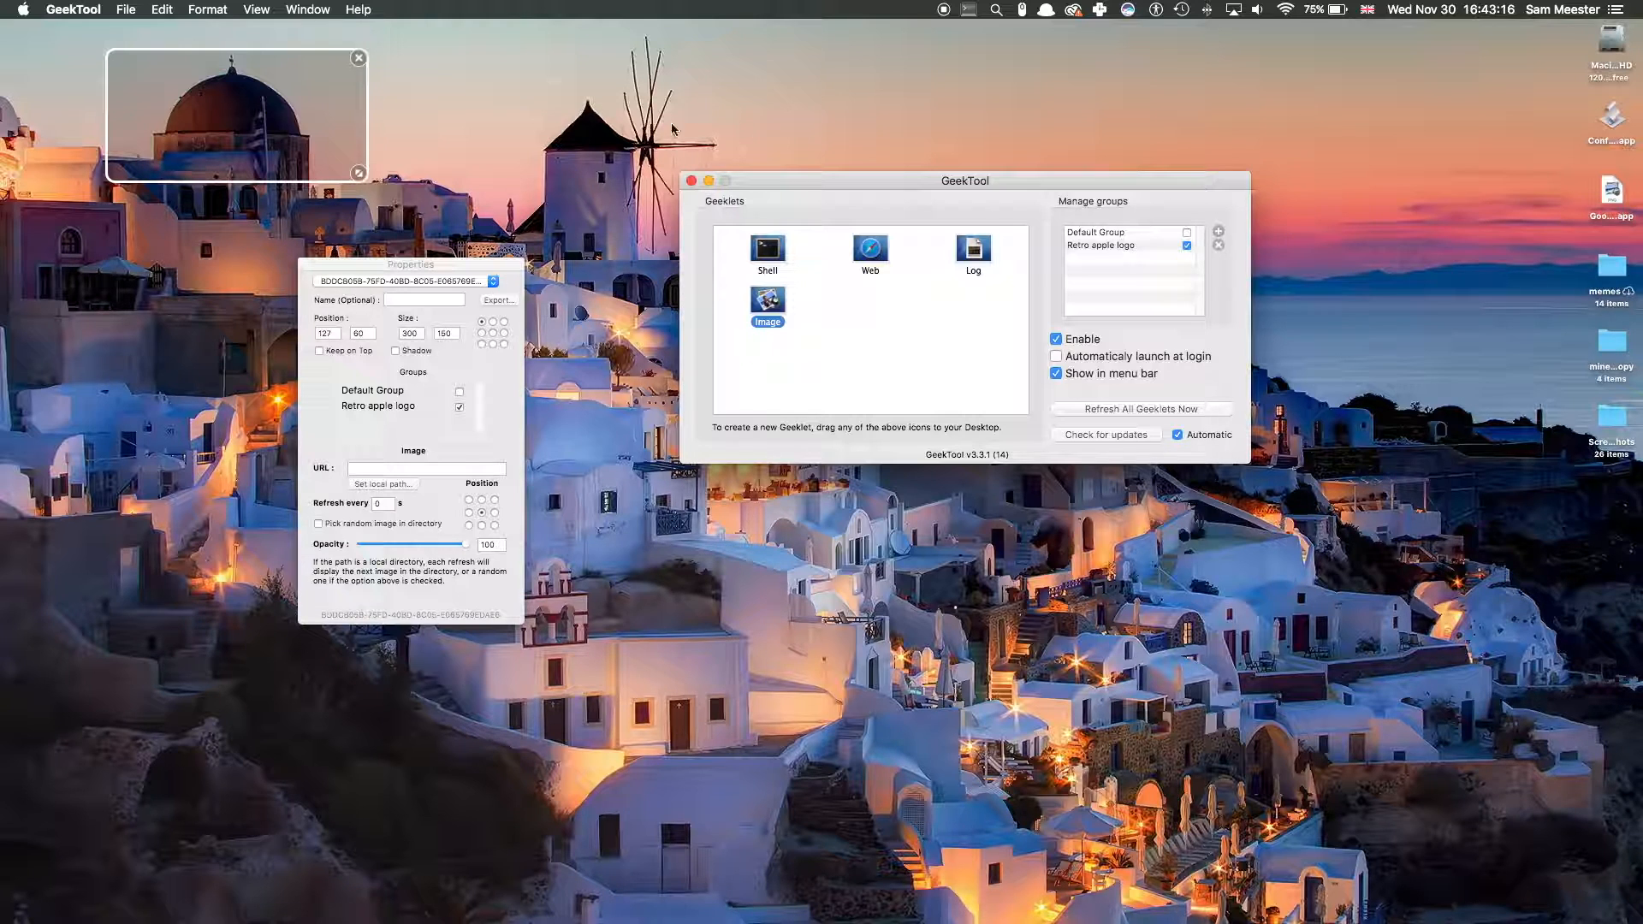
Remove the empty image geeklet and place a new Image geeklet on the desktop at about 287, 111.
left_click(359, 59)
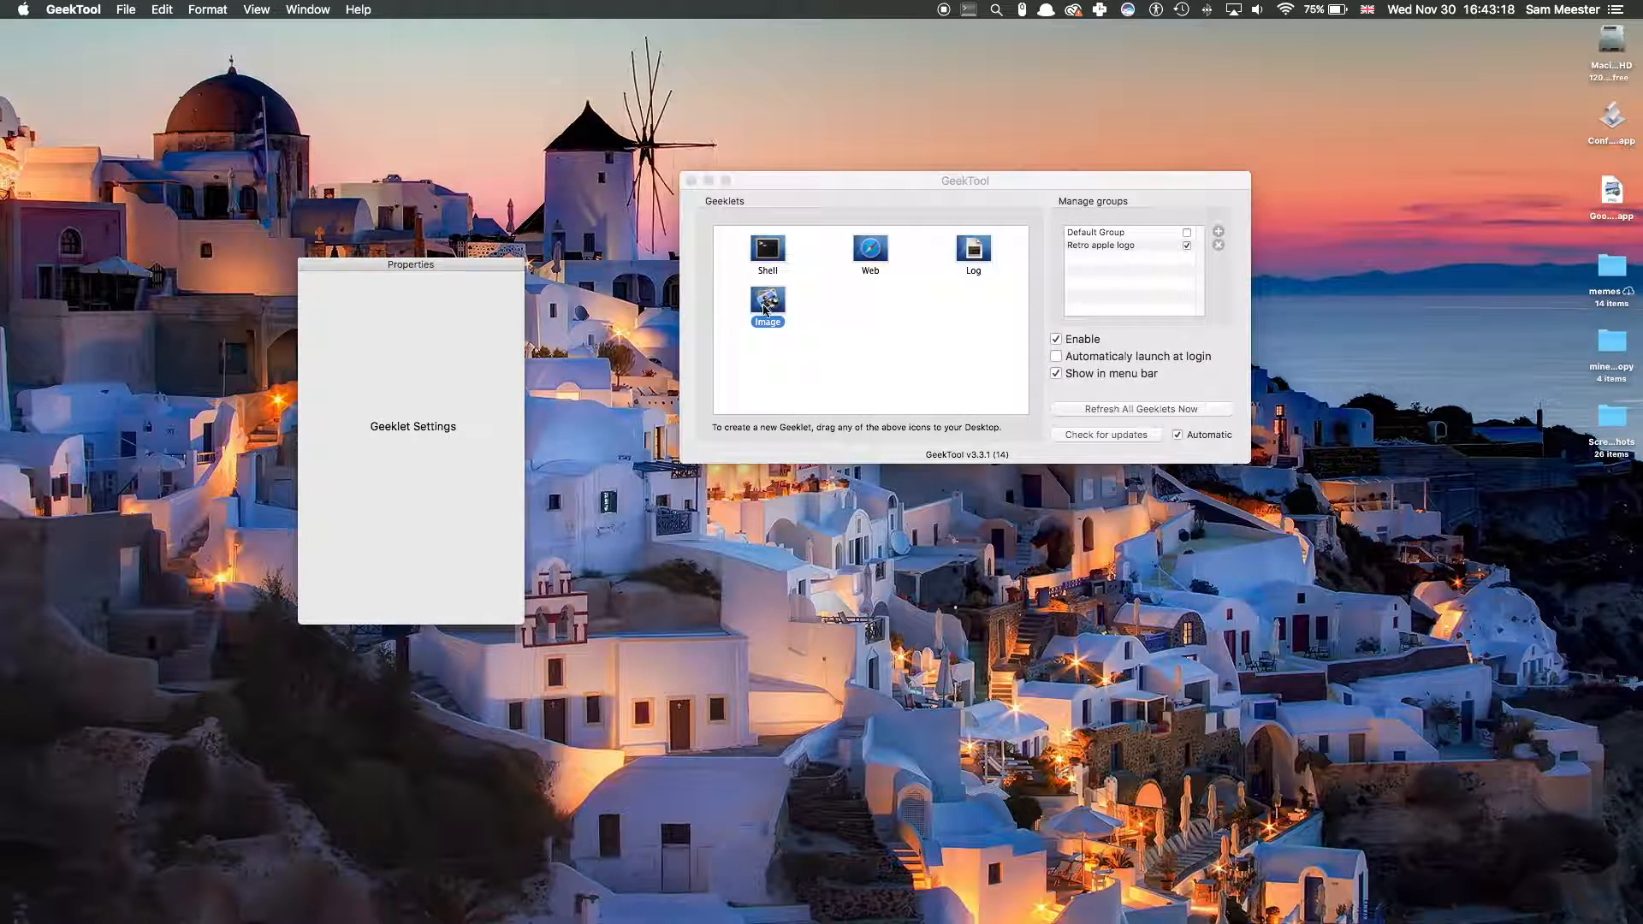
left_click_drag(770, 305, 373, 157)
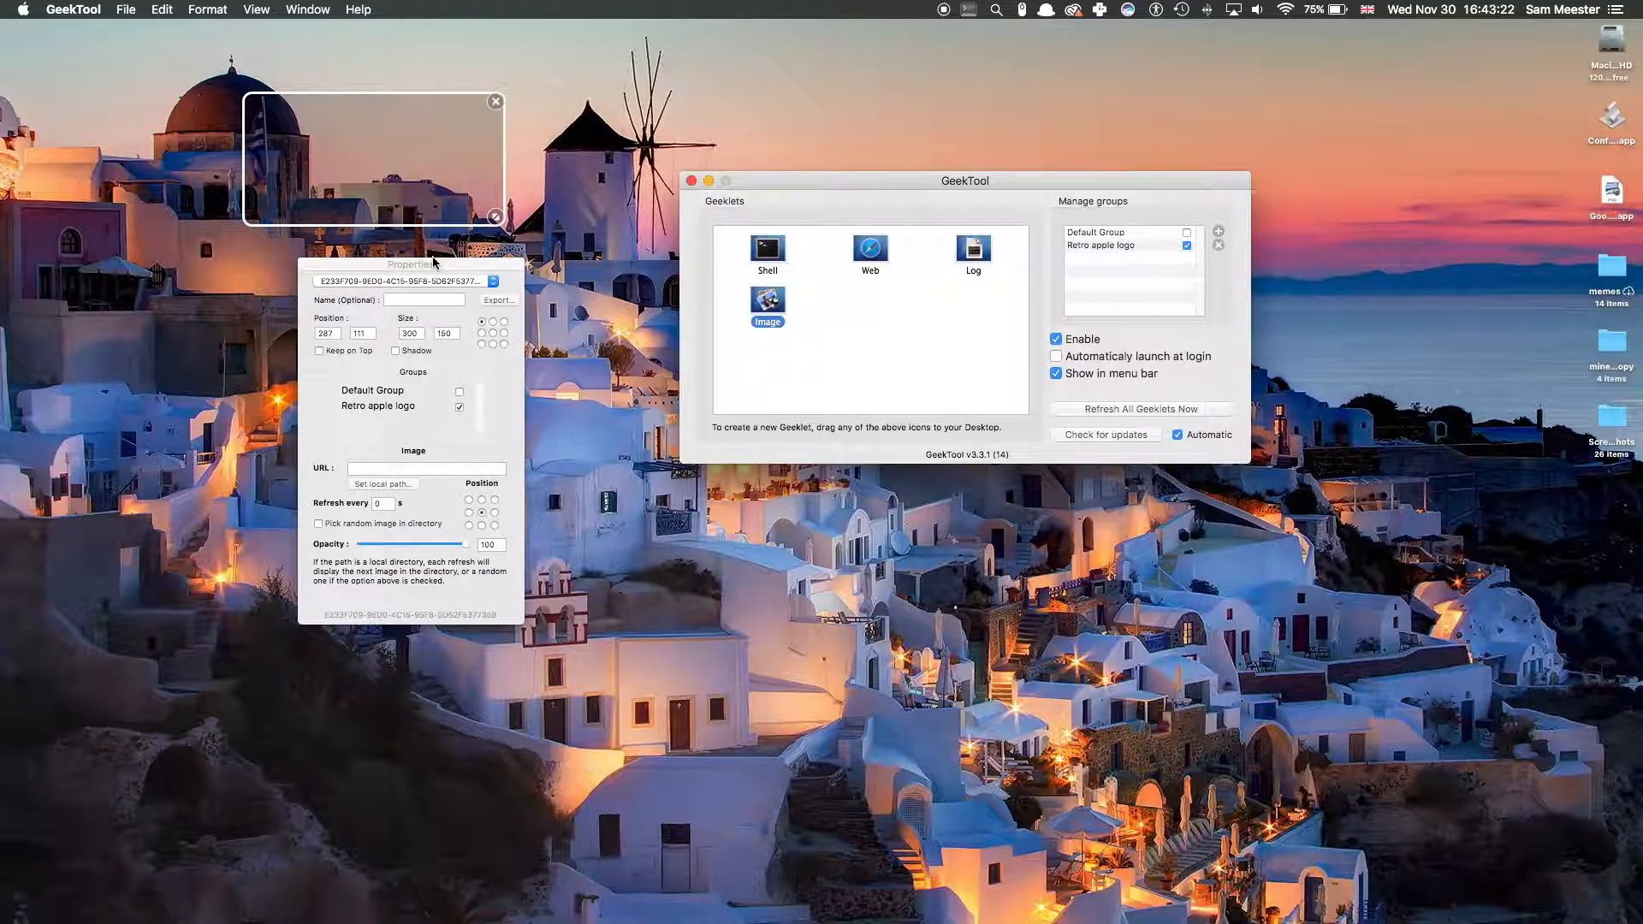
left_click_drag(431, 263, 430, 277)
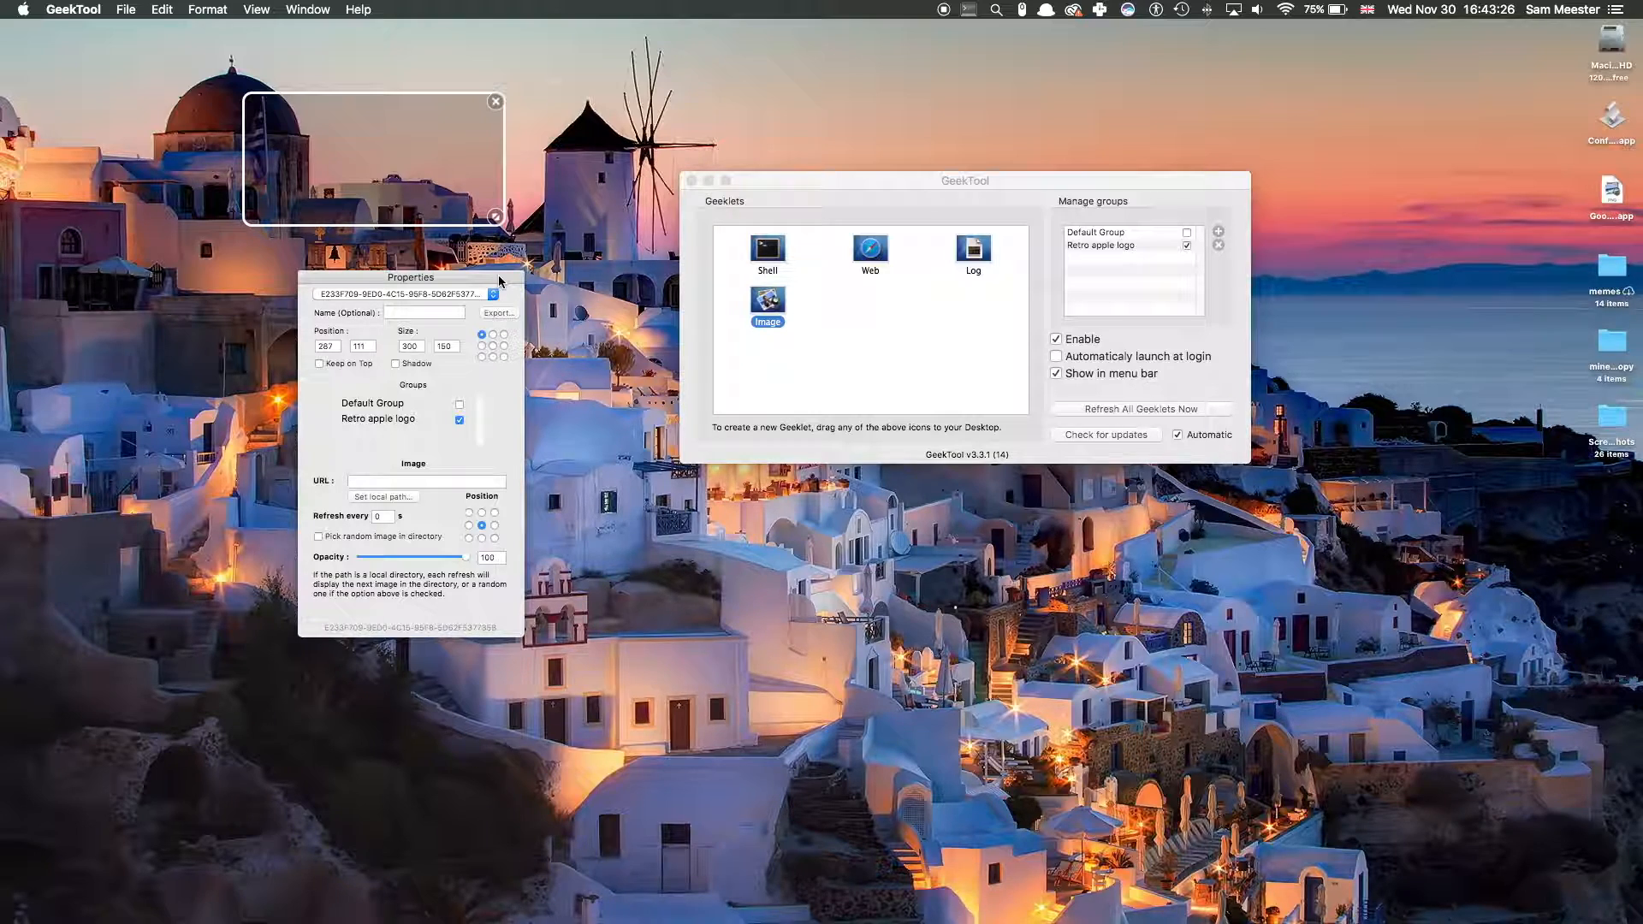
Switch to Opera and save the small rainbow Apple logo from the image results to Downloads as old-apple-logo.png.
key("super+Tab")
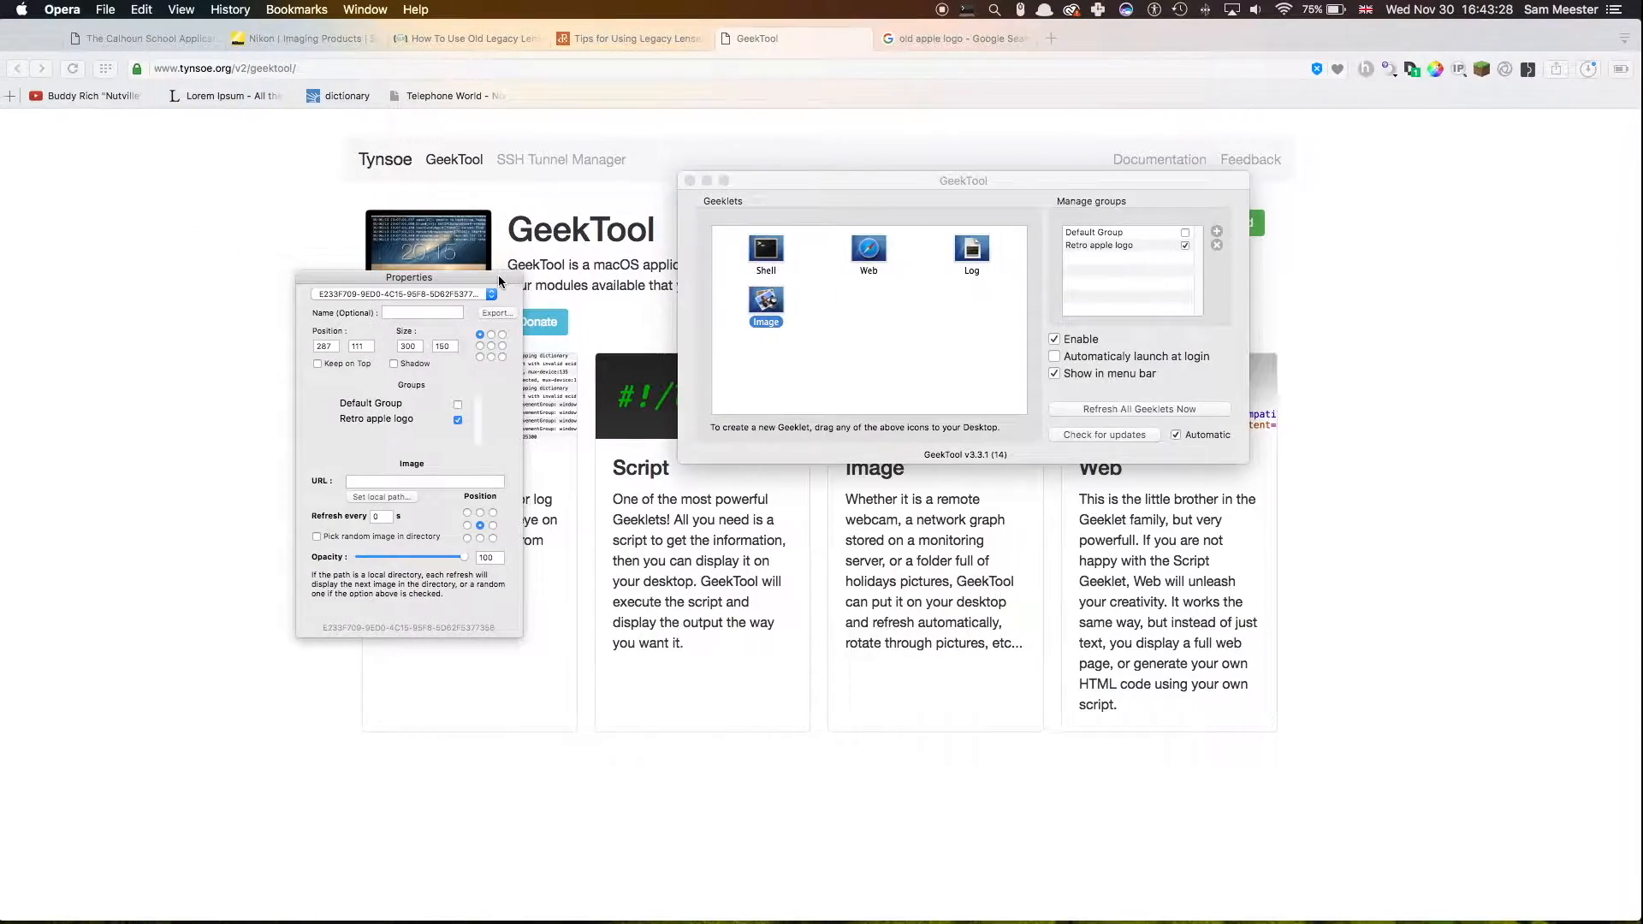
left_click(944, 36)
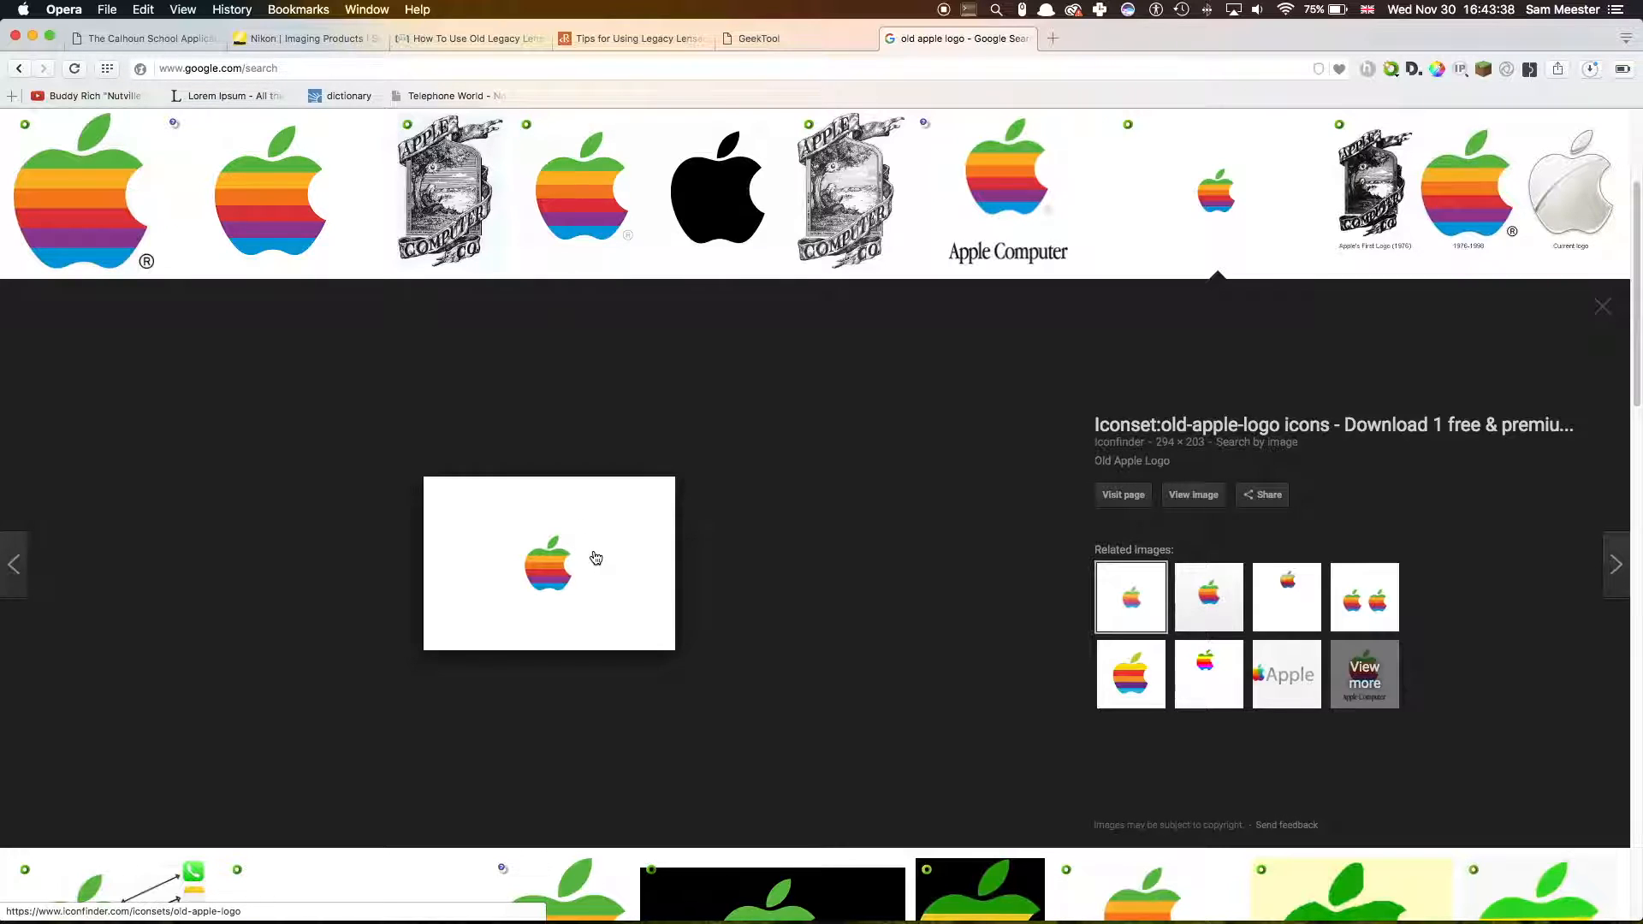
right_click(597, 558)
left_click(644, 671)
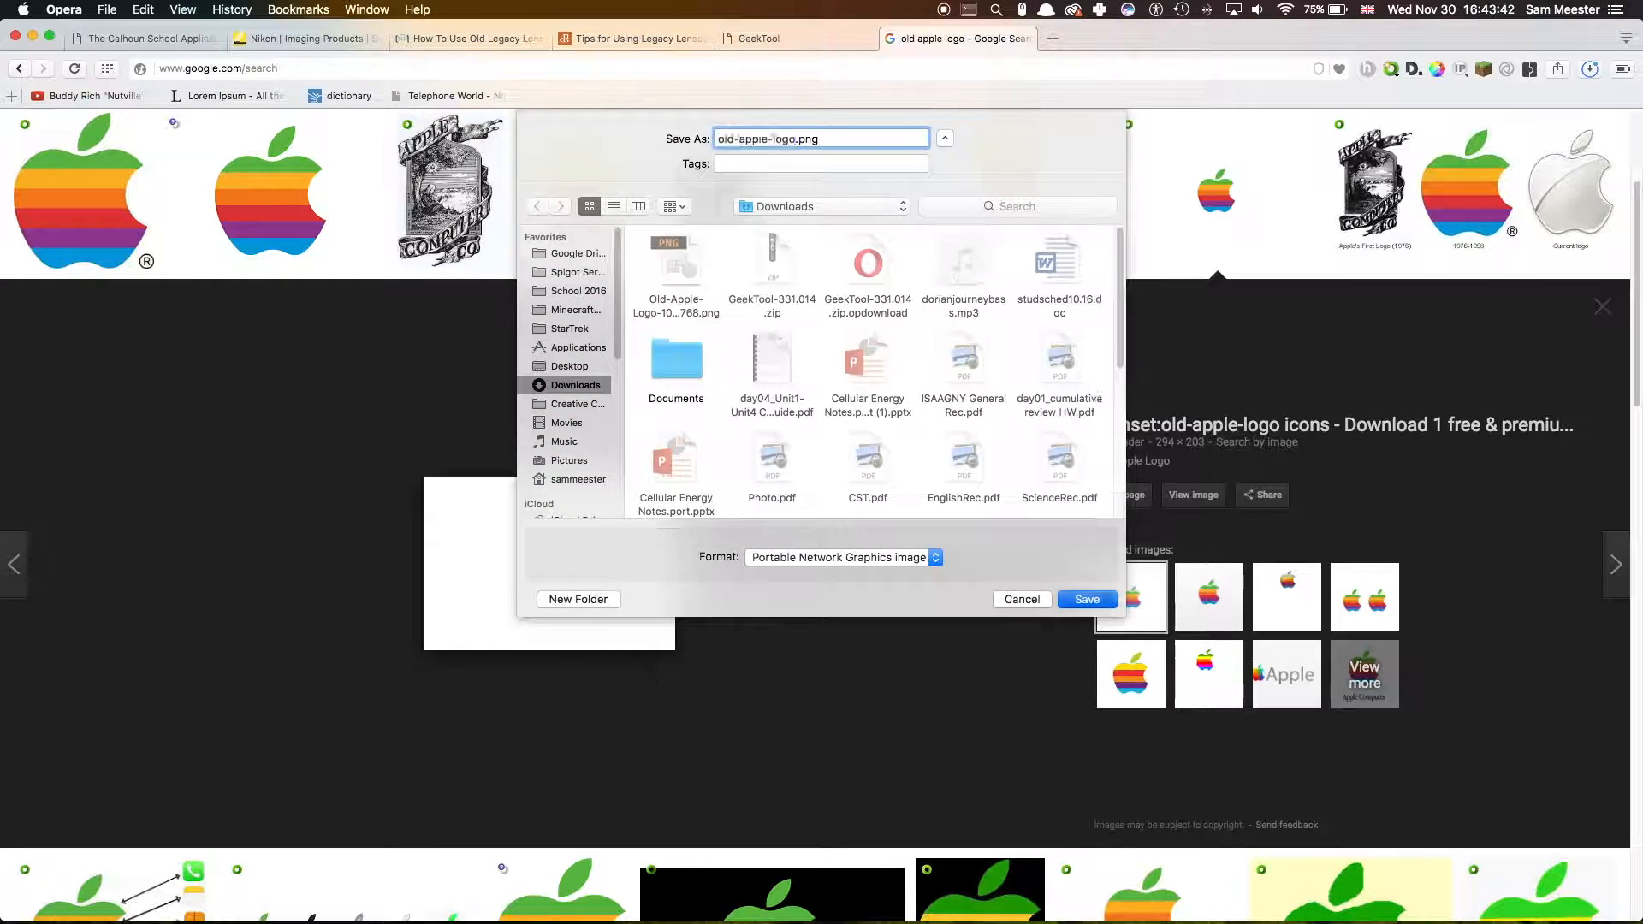
key("Return")
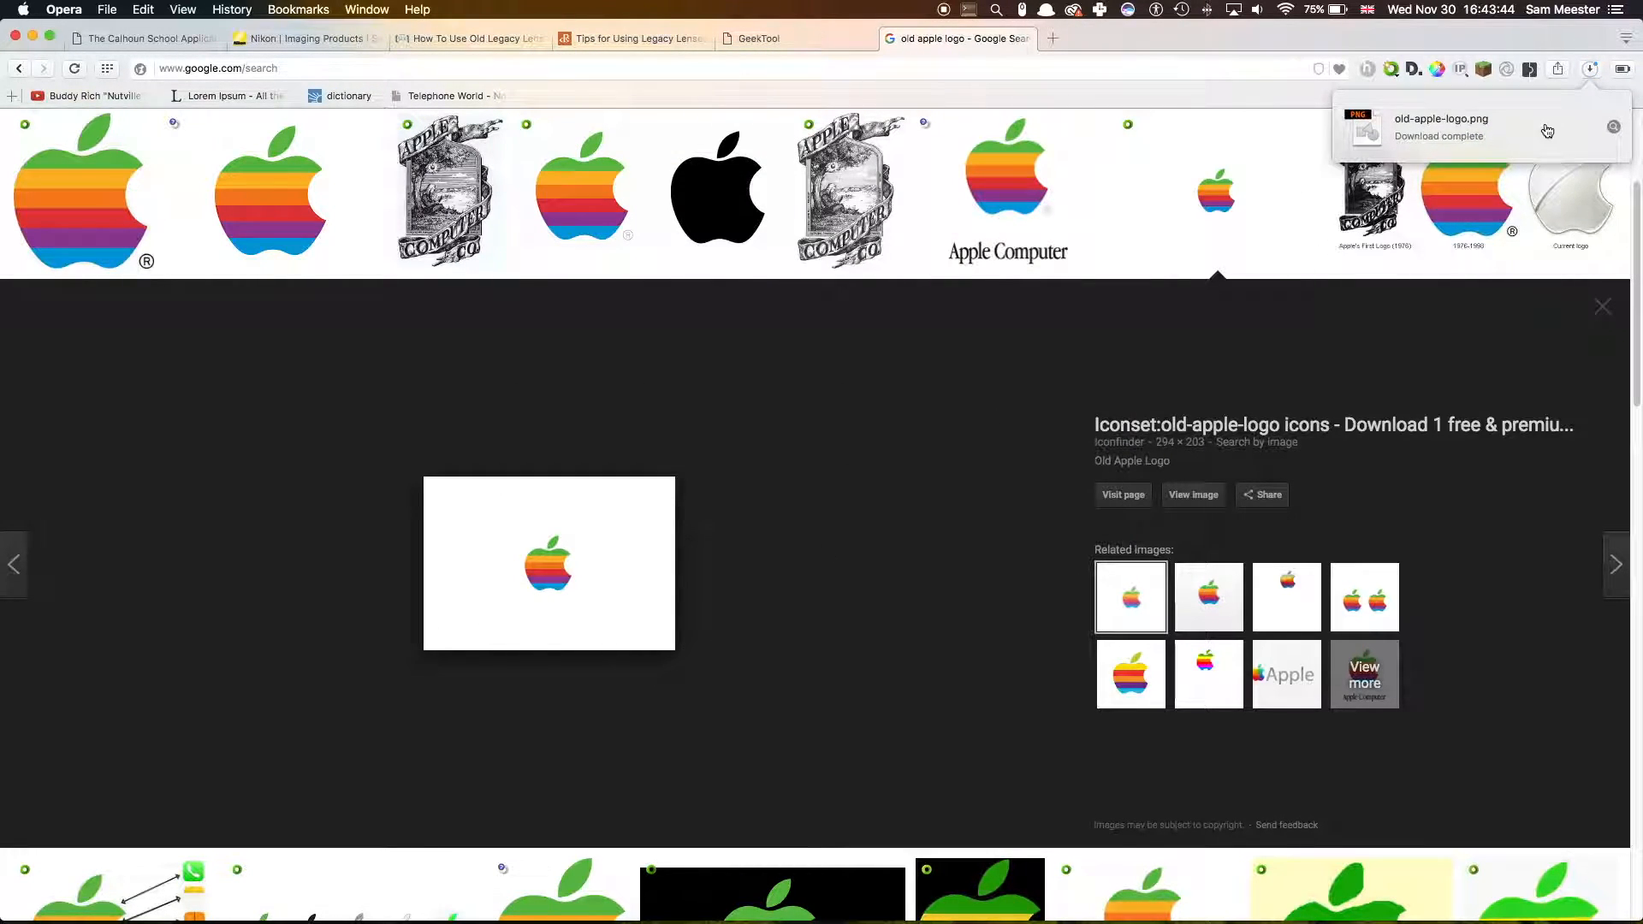
Open old-apple-logo.png from Downloads in Preview, and enlarge and reposition its window.
key("ctrl+Right")
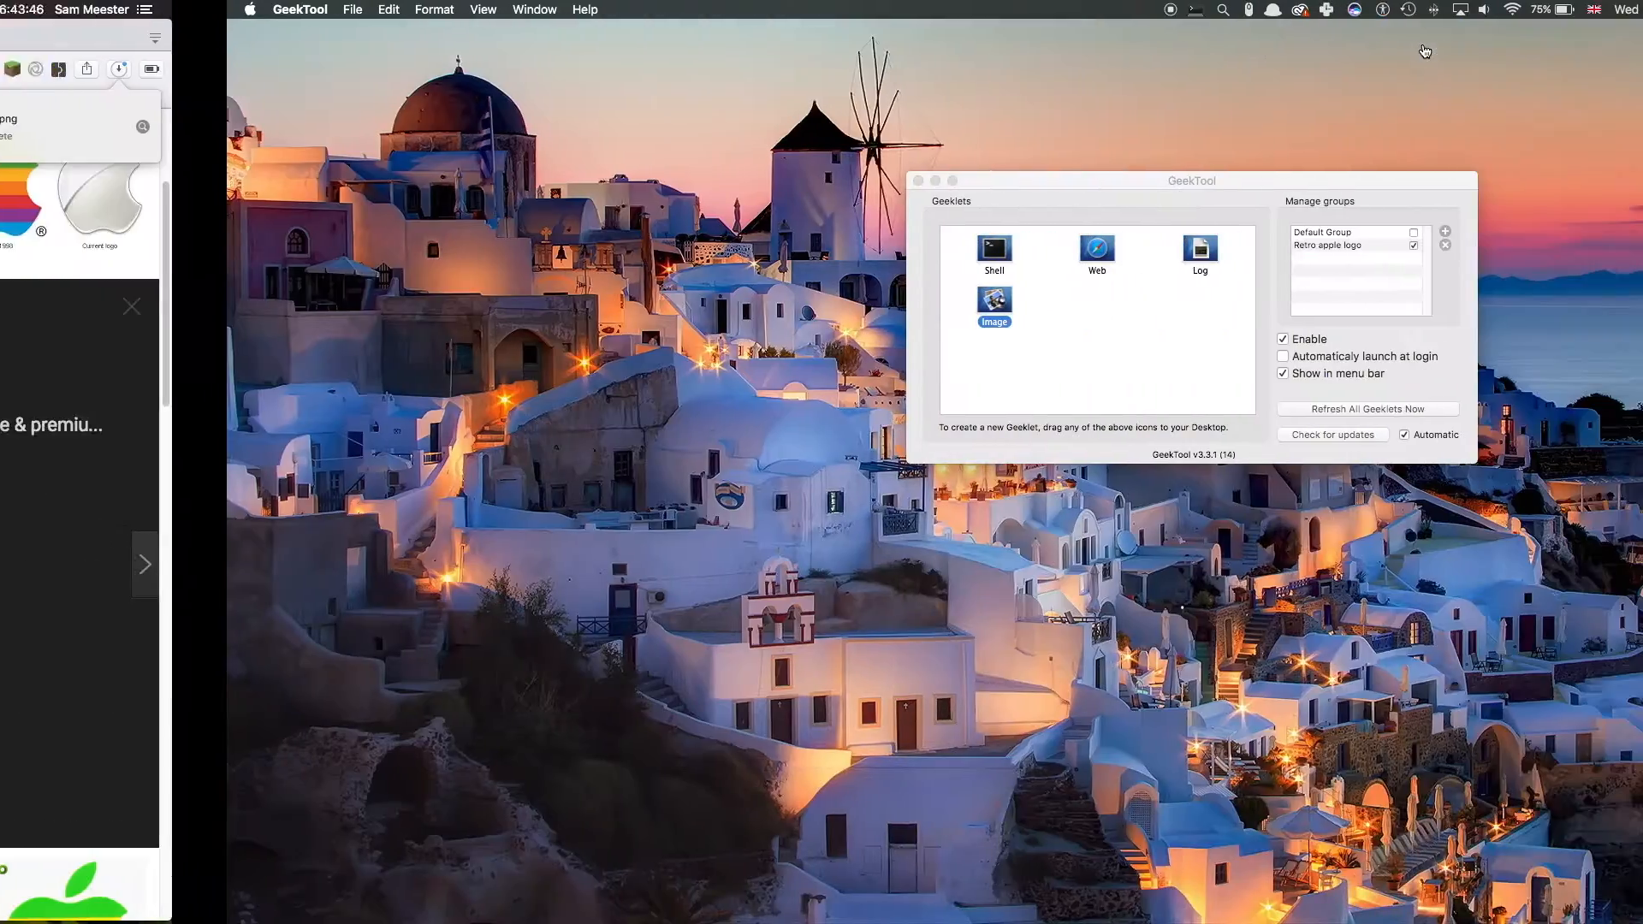
mouse_move(1324, 896)
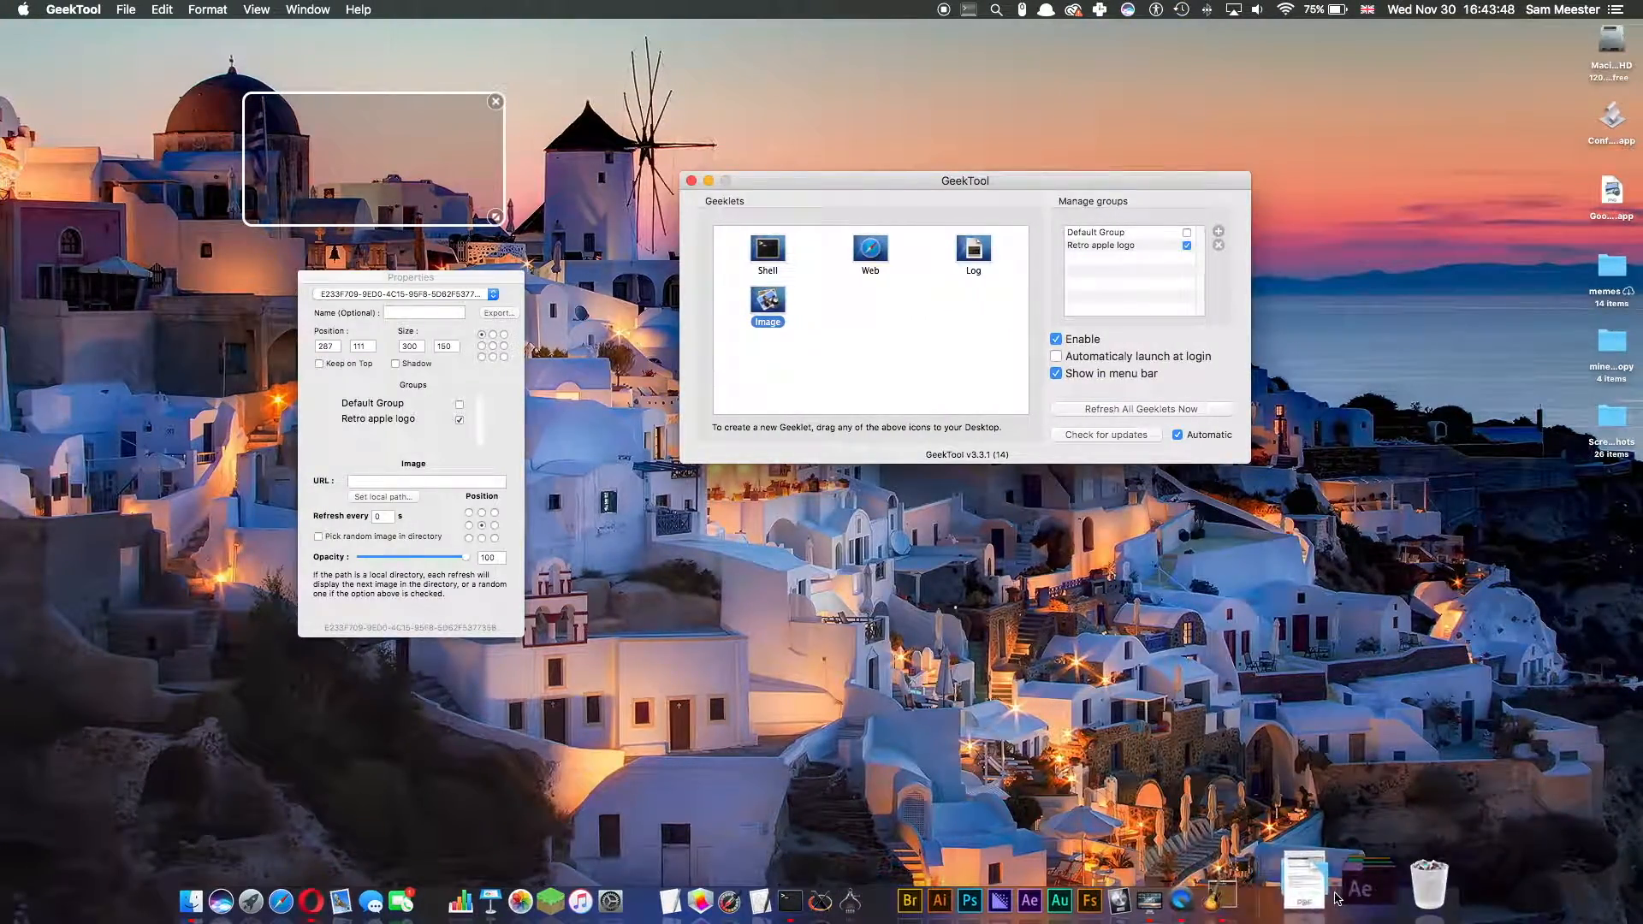
left_click(1324, 895)
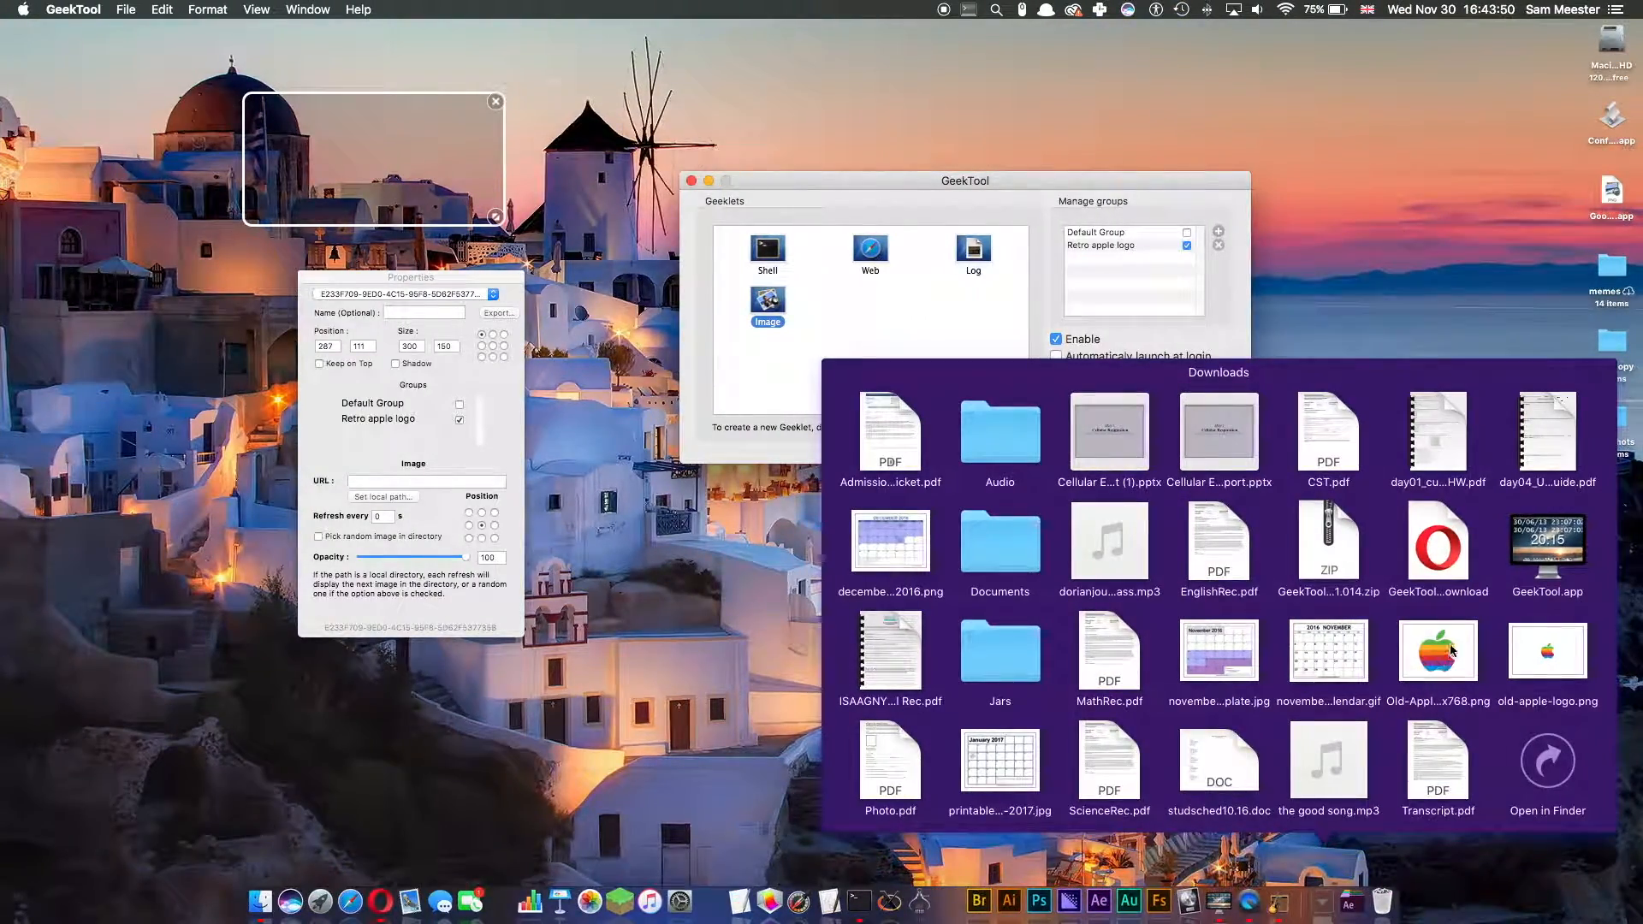
left_click(1555, 640)
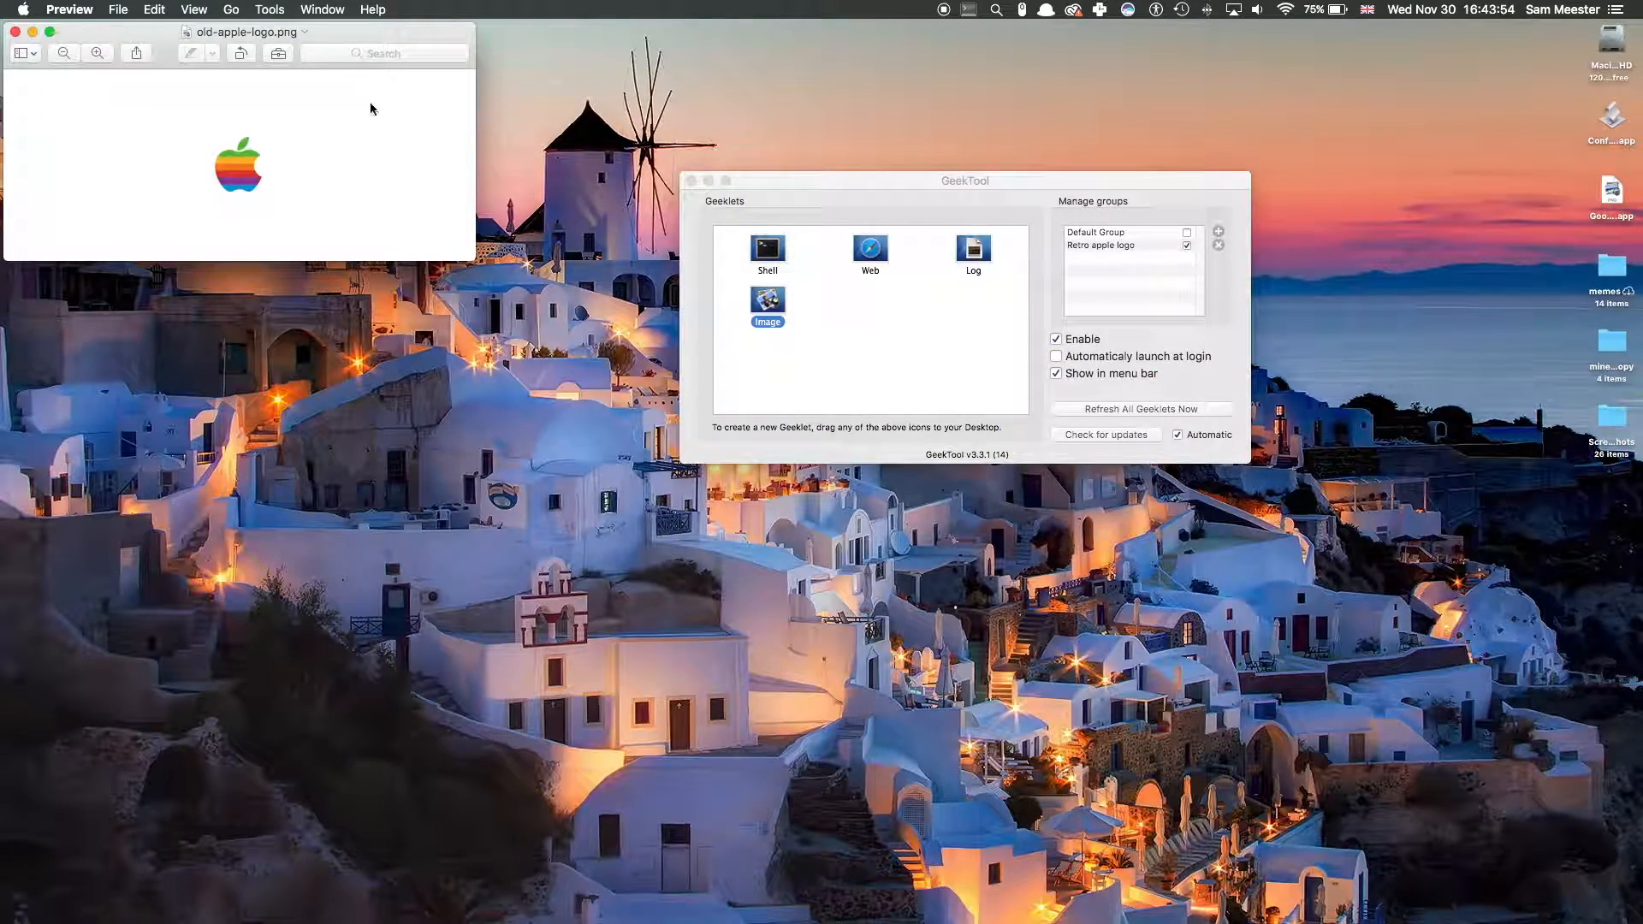
left_click_drag(473, 259, 678, 461)
left_click_drag(496, 34, 972, 153)
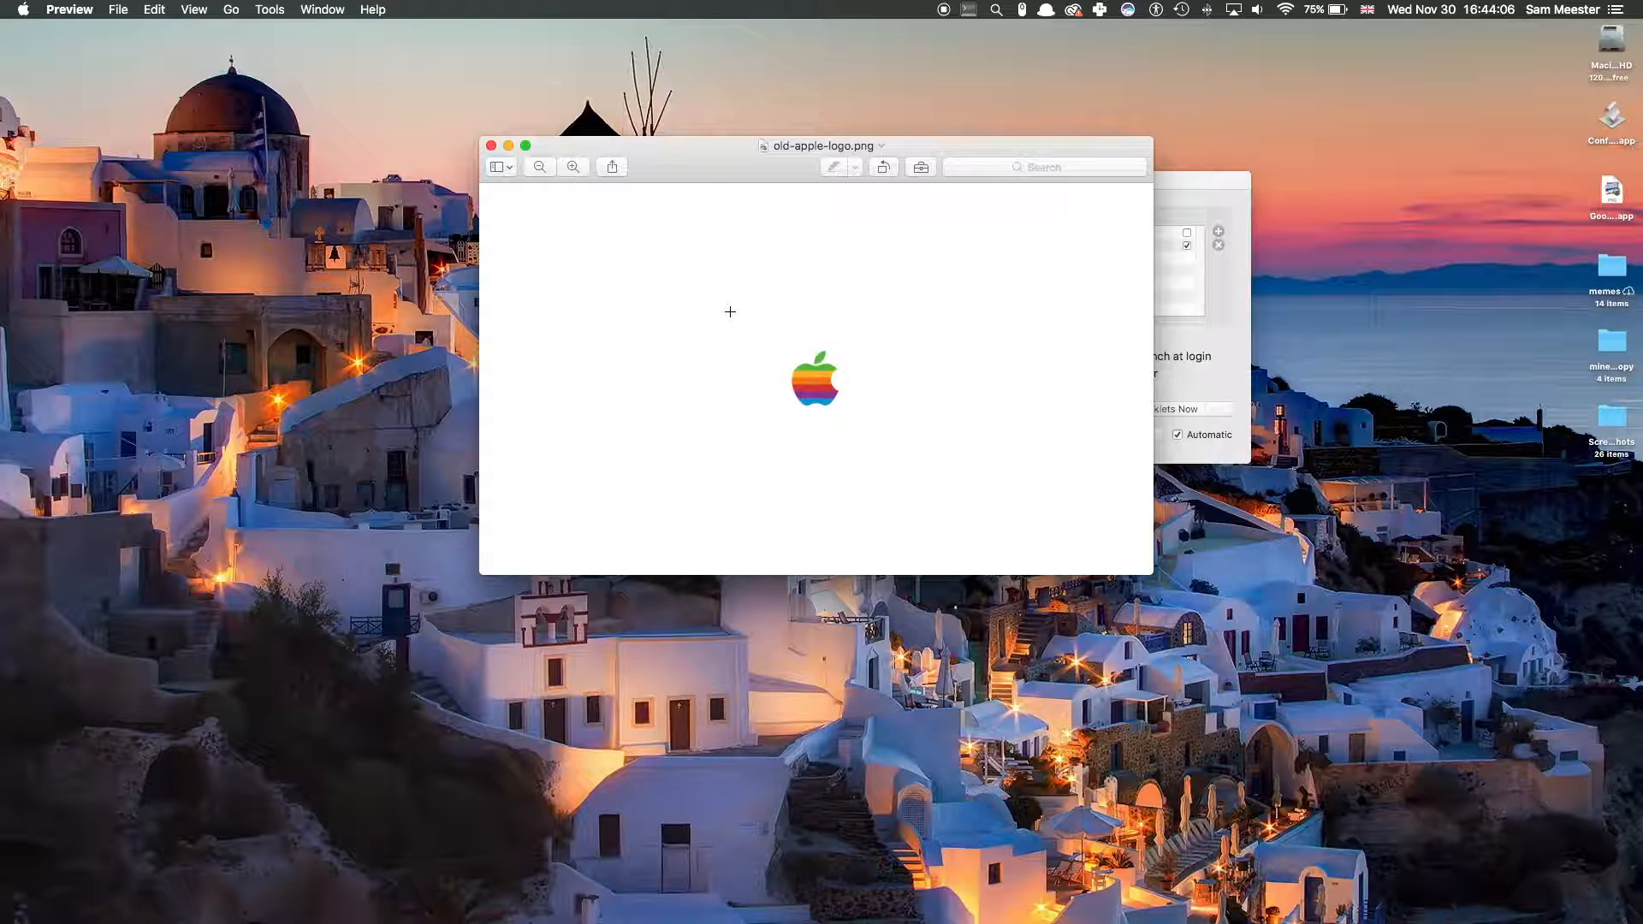
Switch to Opera and compare the Apple Computer logo with the transparent-background rainbow logo in the image results.
key("super+h")
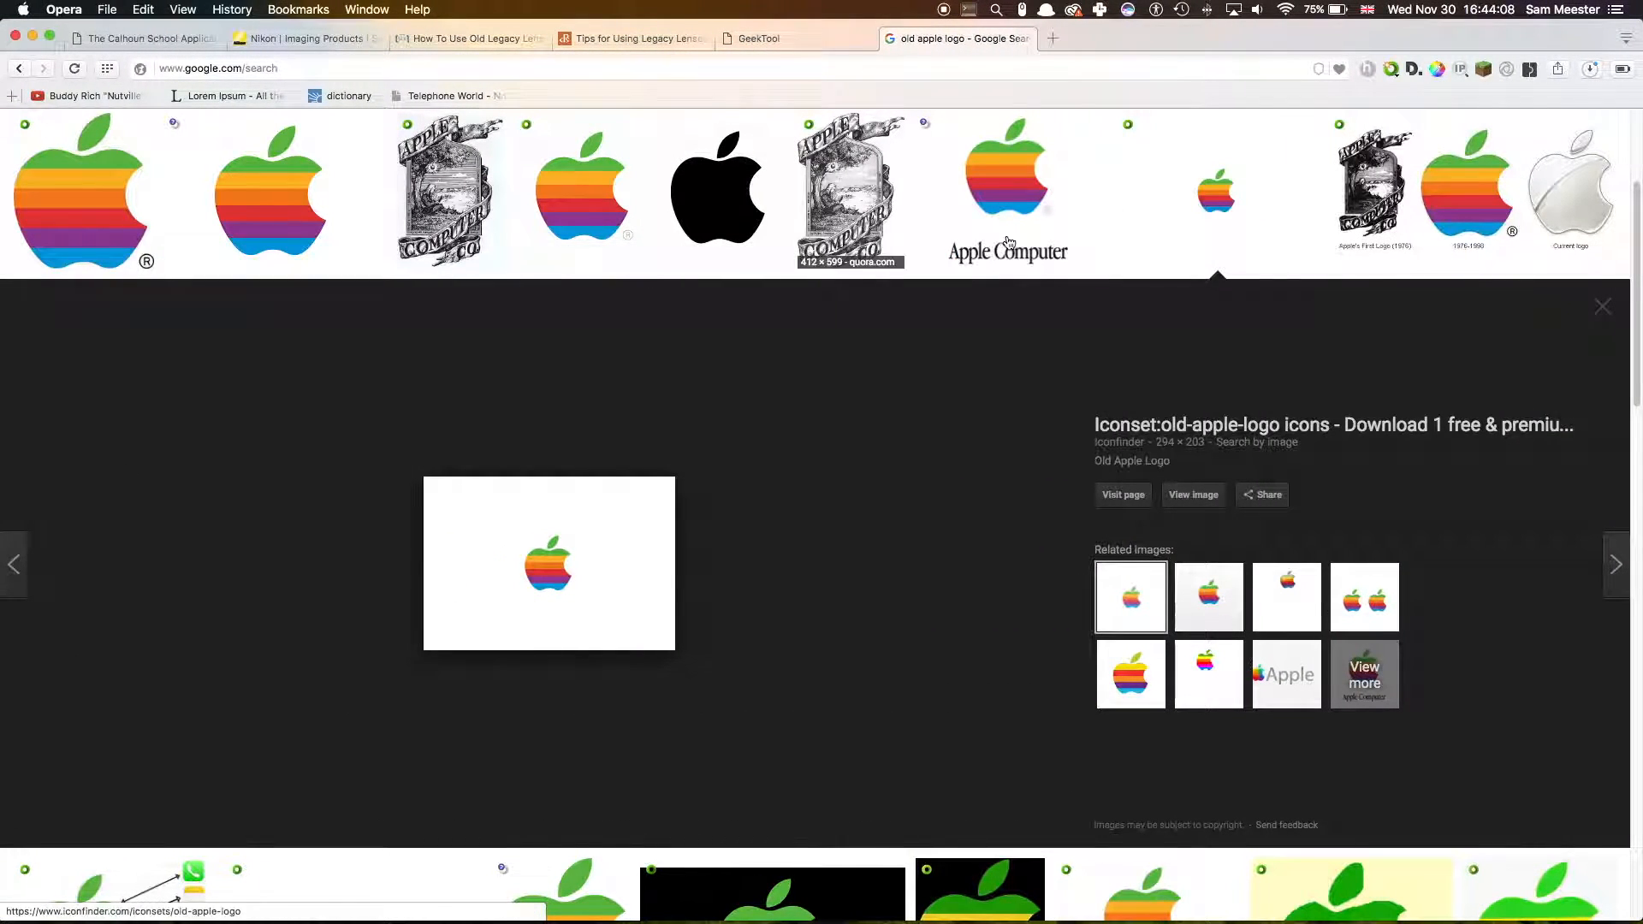
left_click(1046, 239)
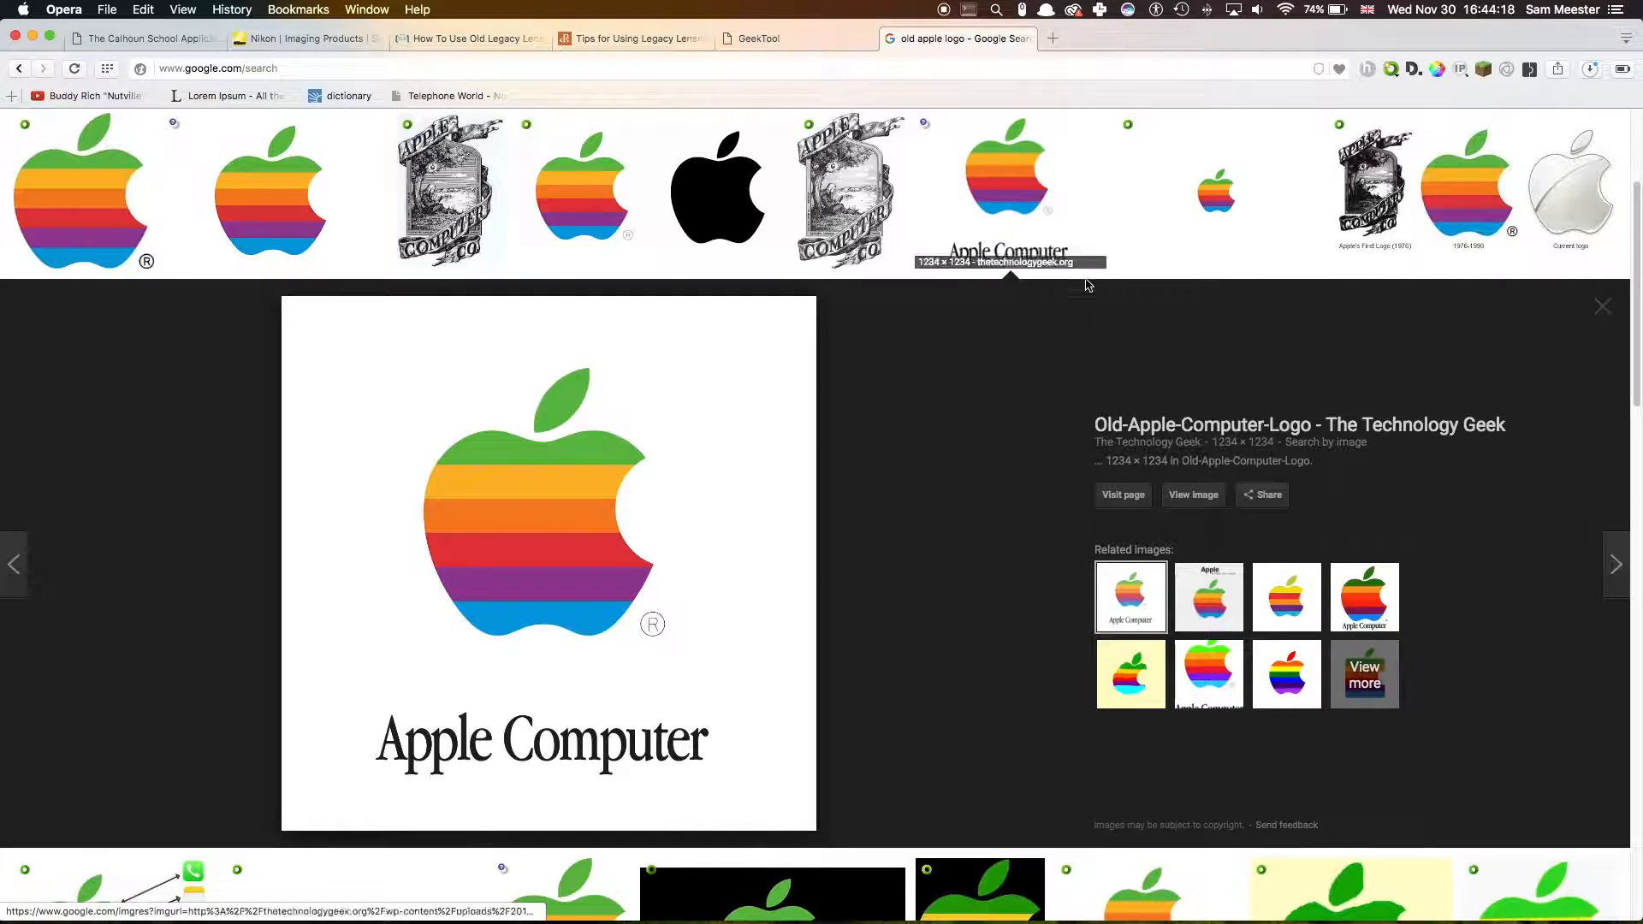
left_click(300, 221)
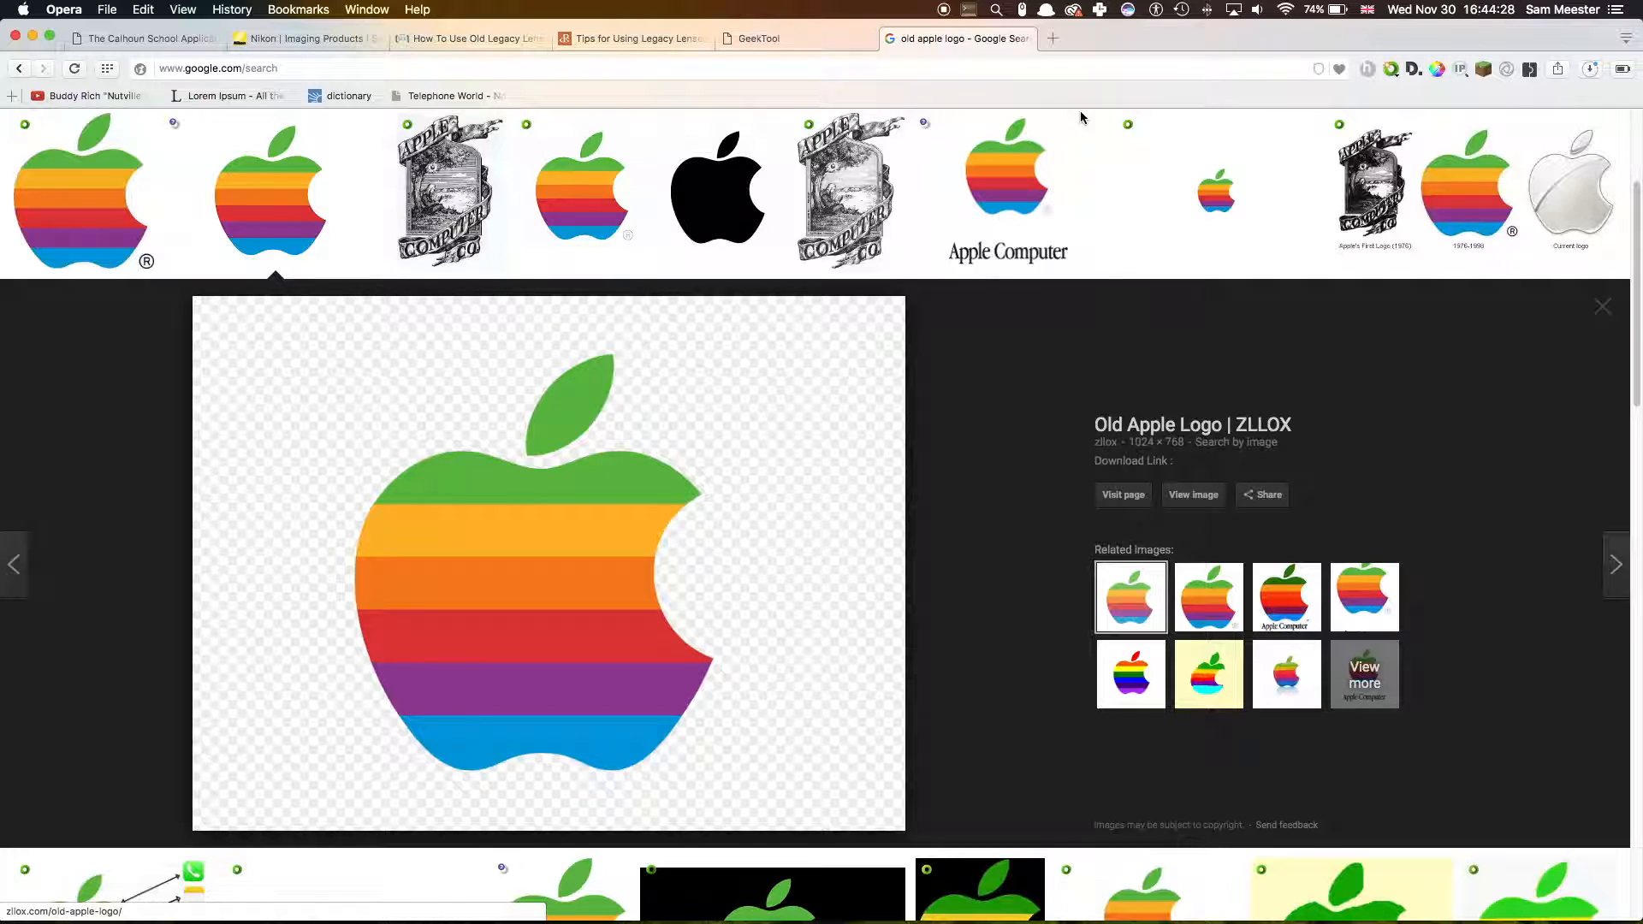
left_click(1047, 204)
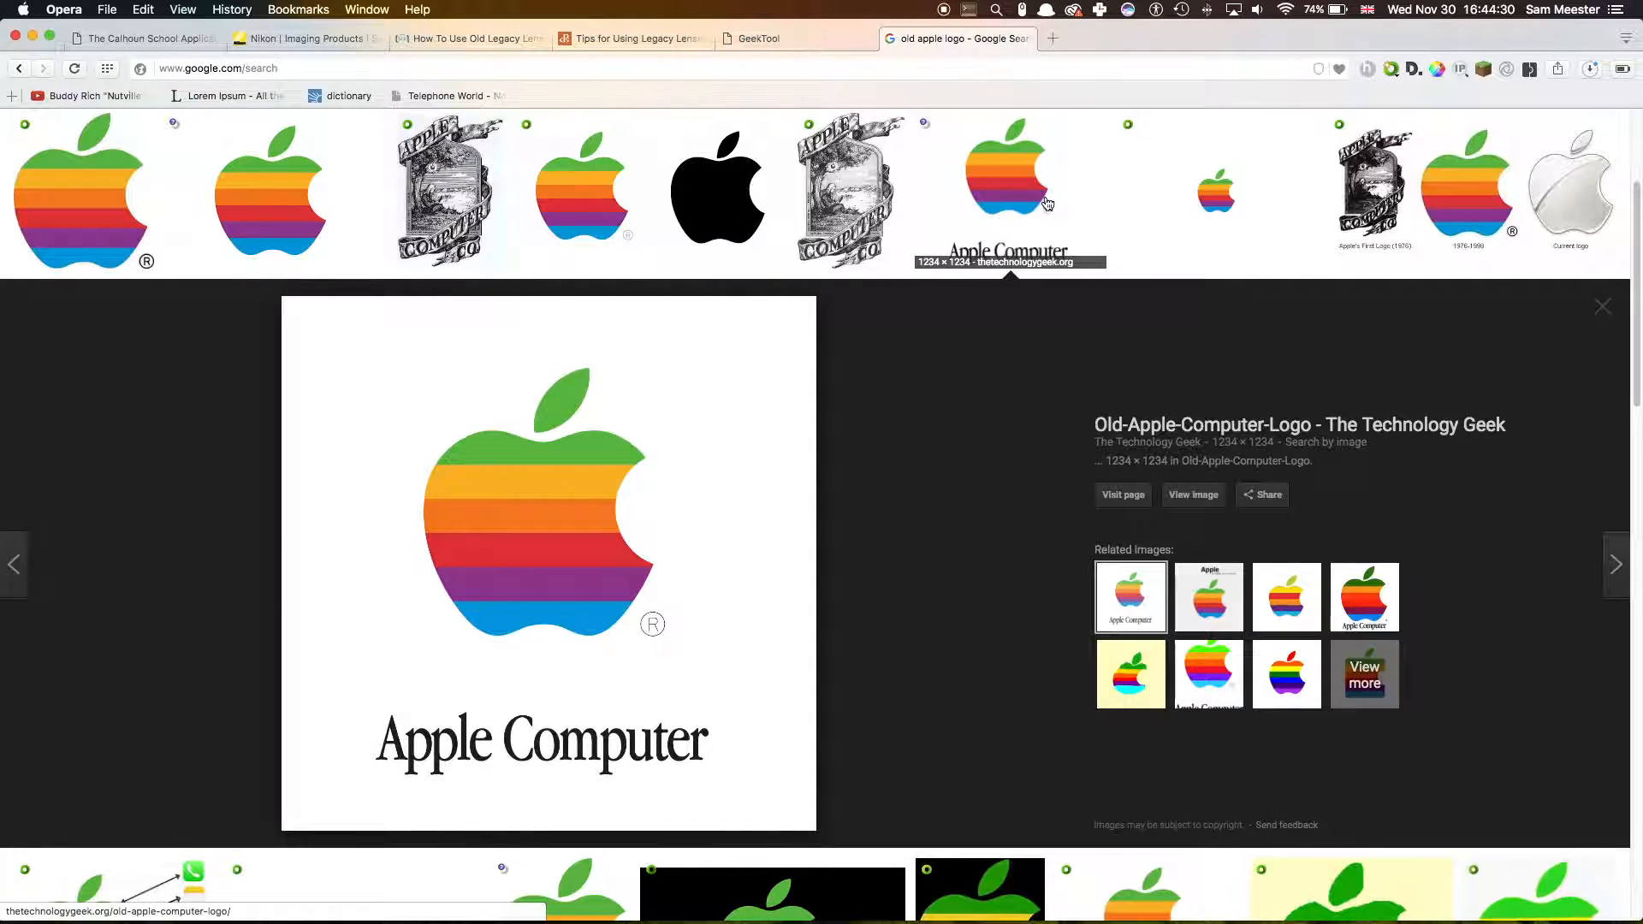
key("ctrl+Left")
Erase the white background around the logo in old-apple-logo.png with Instant Alpha, save the file and quit Preview.
left_click_drag(694, 169, 554, 130)
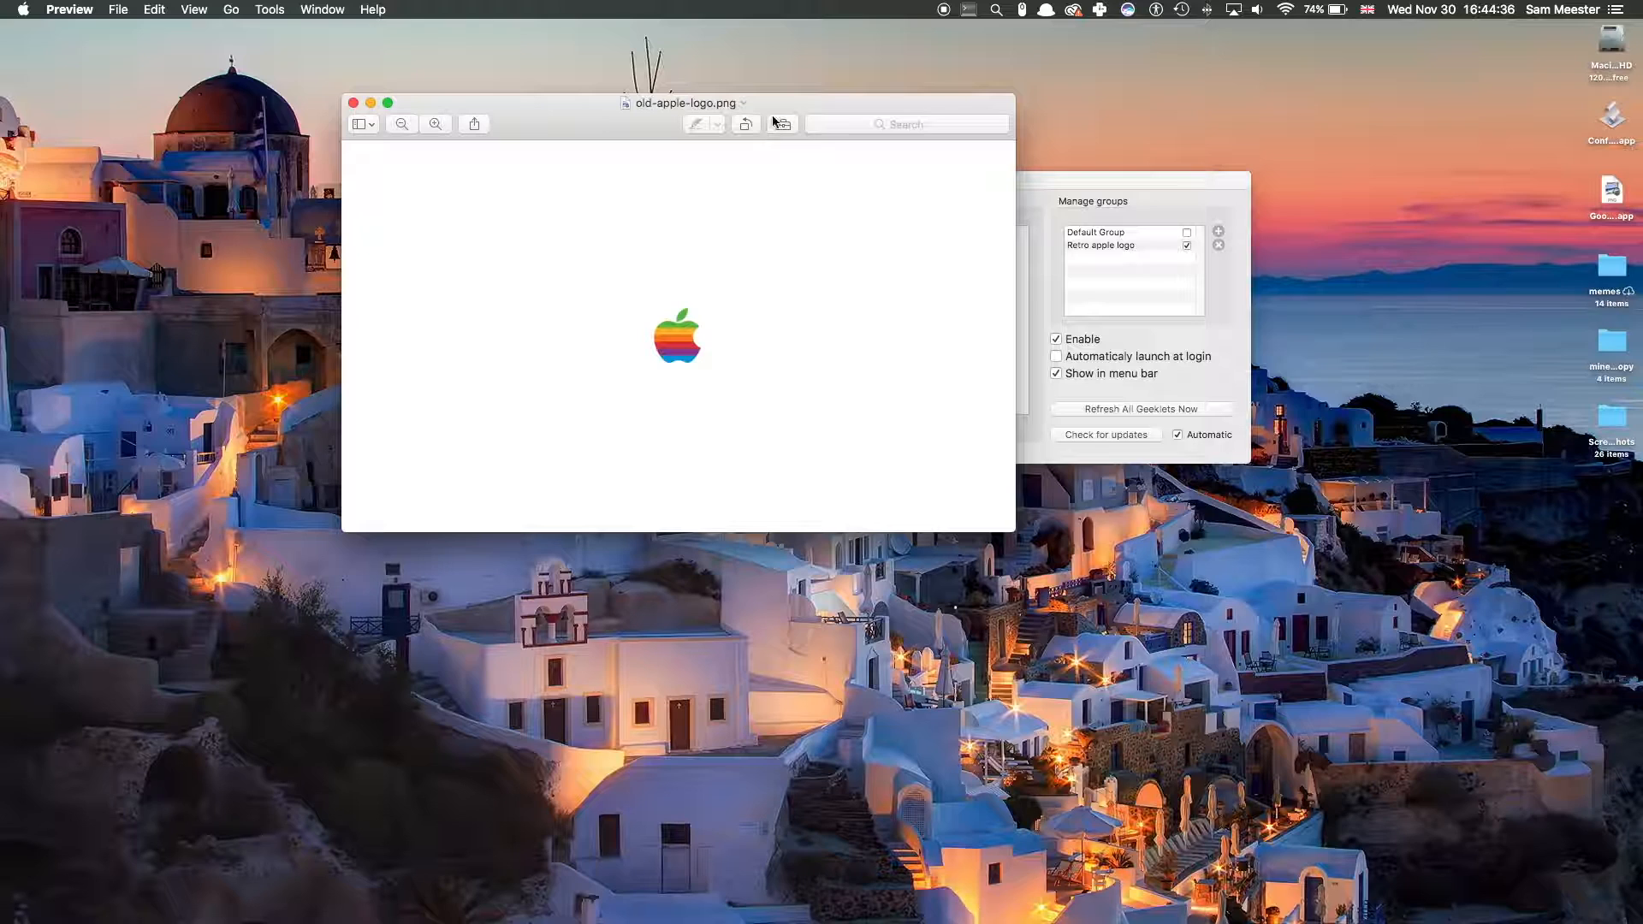
left_click_drag(773, 102, 762, 101)
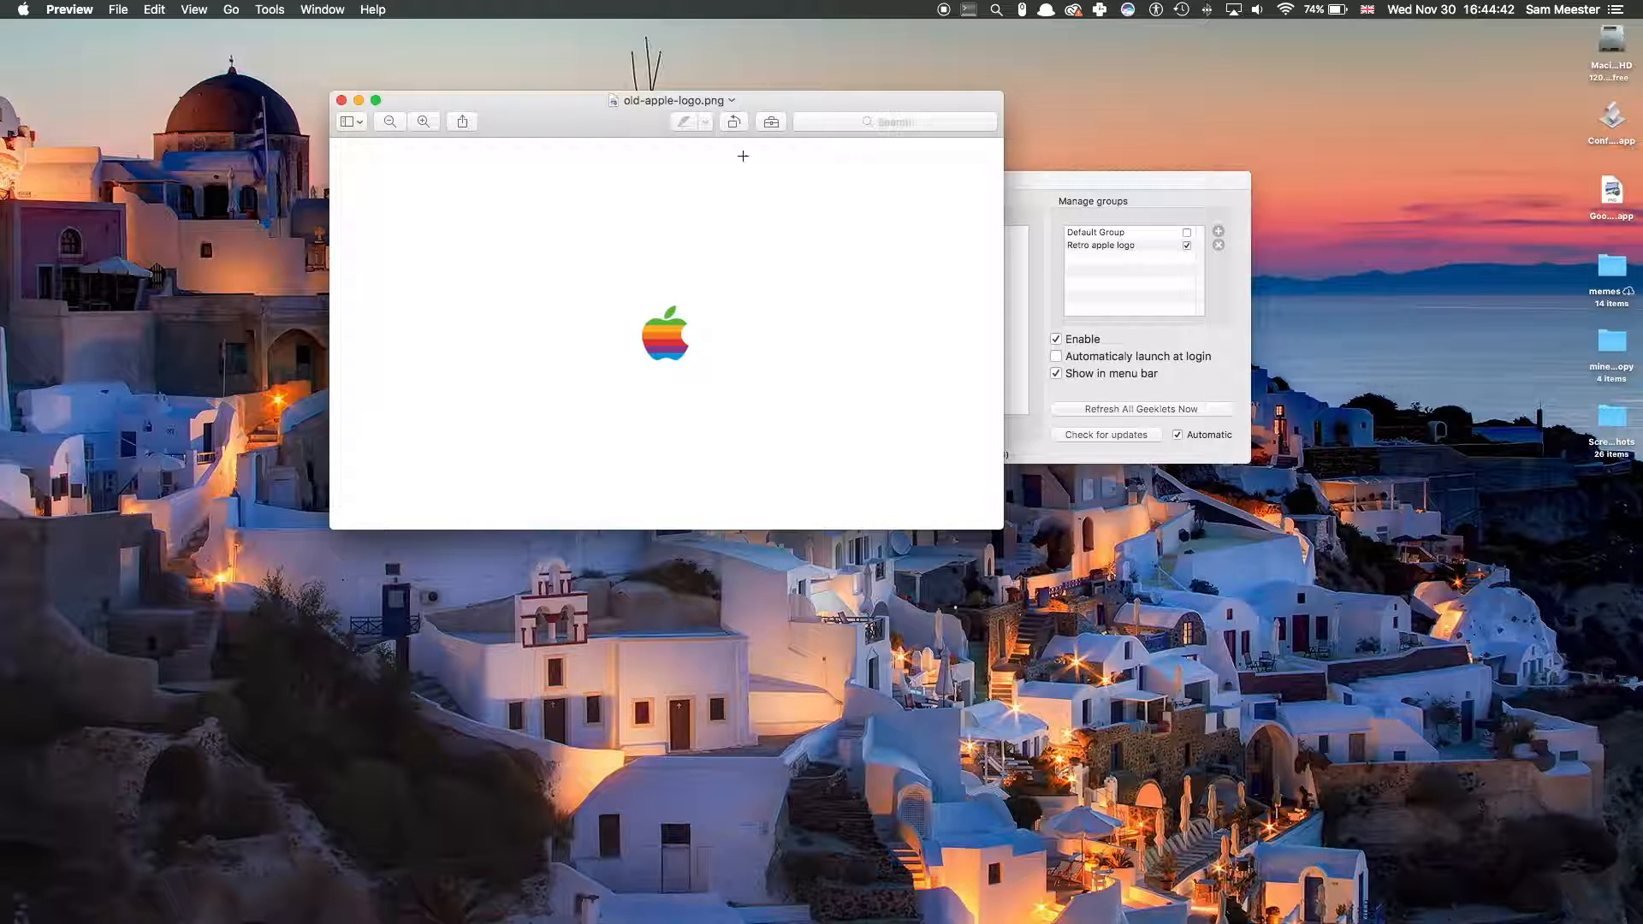
left_click(777, 123)
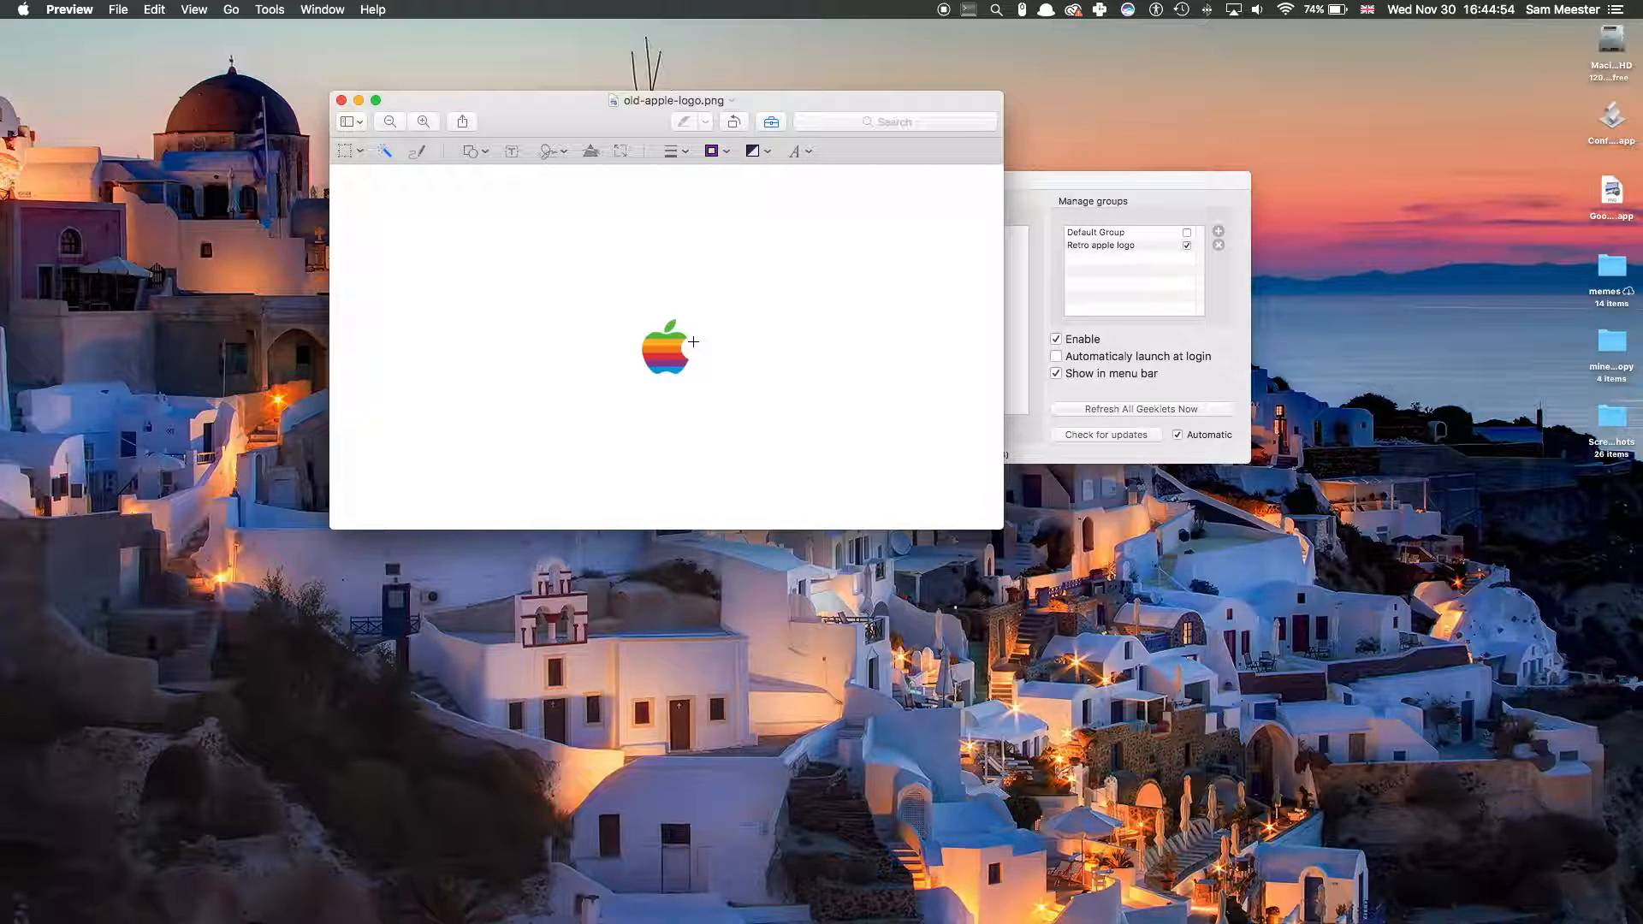
scroll(693, 342, "up", 5)
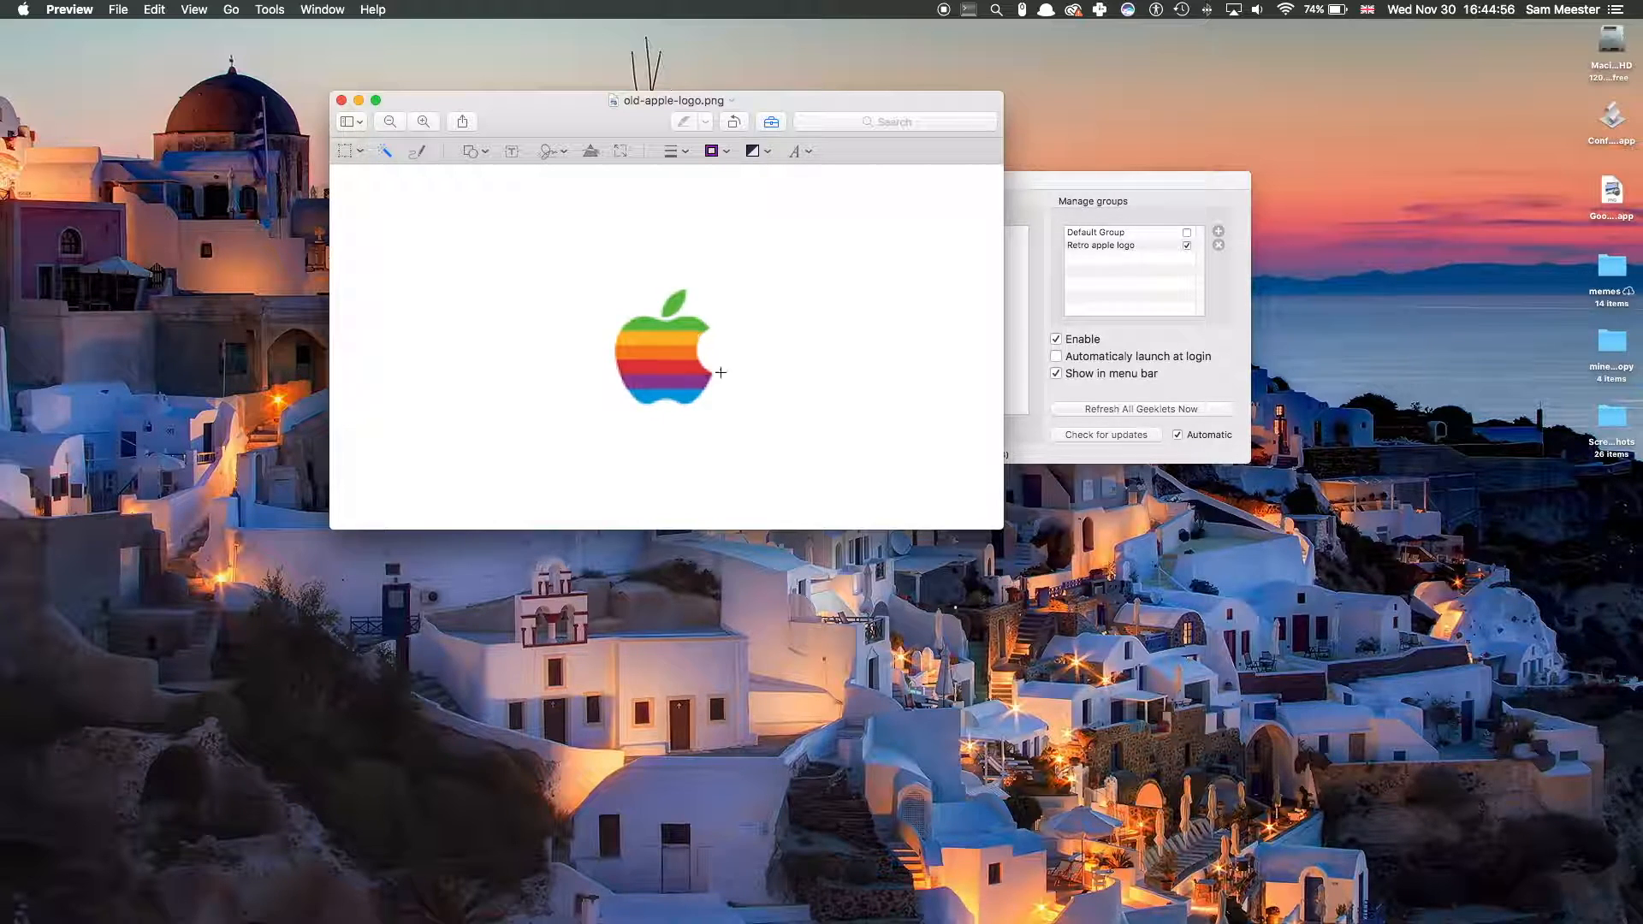
left_click_drag(716, 347, 723, 371)
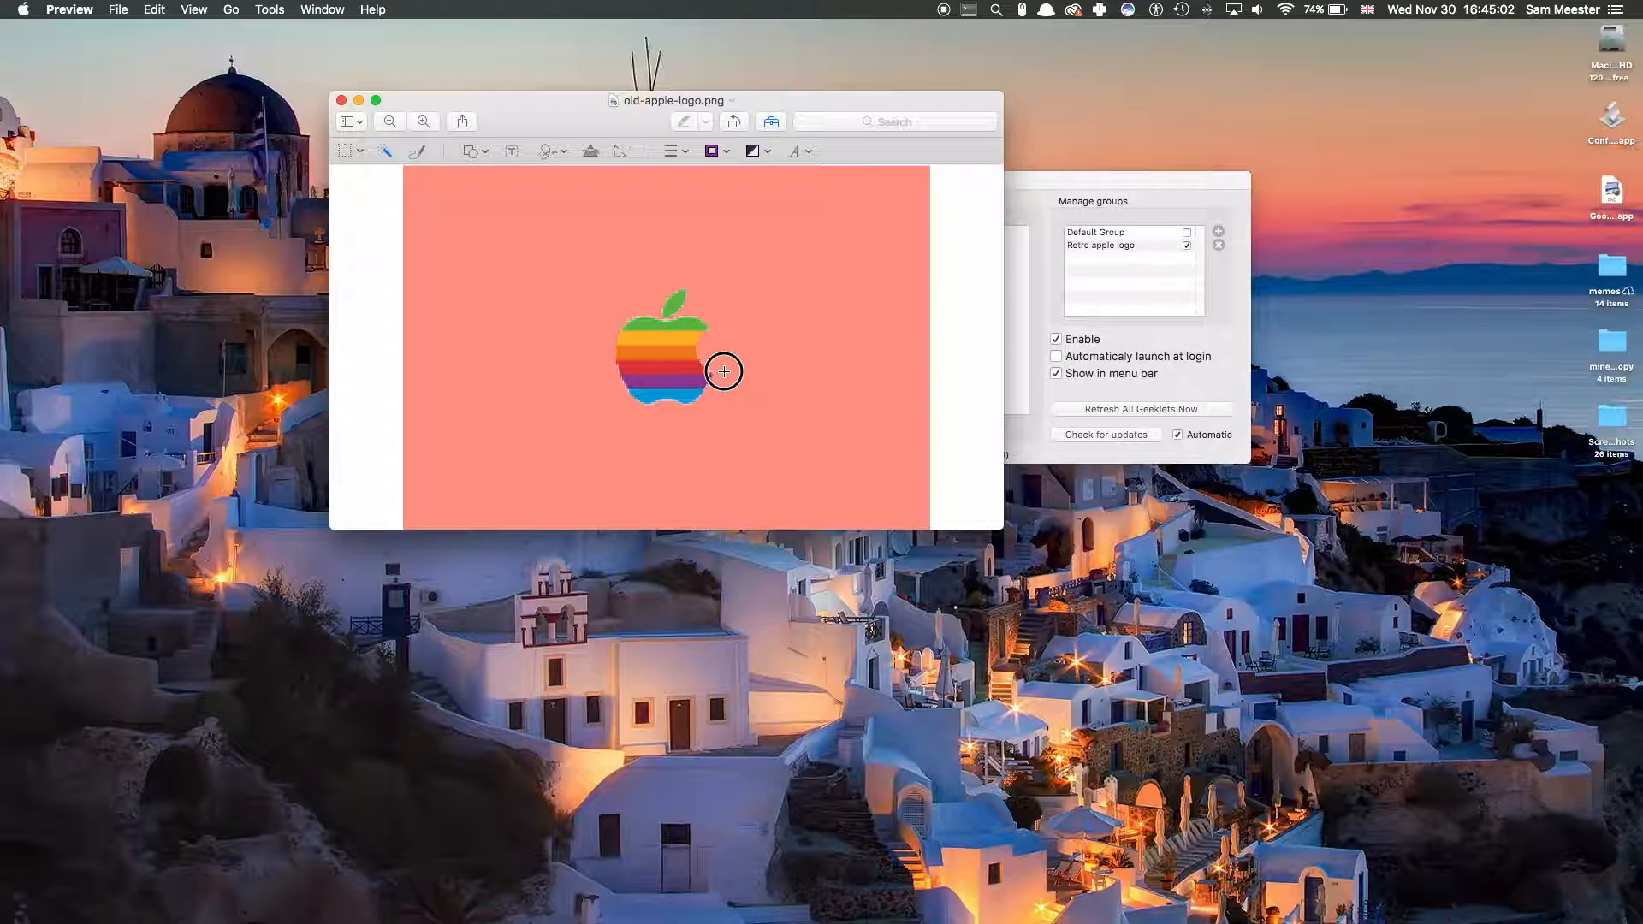
left_click_drag(724, 371, 723, 372)
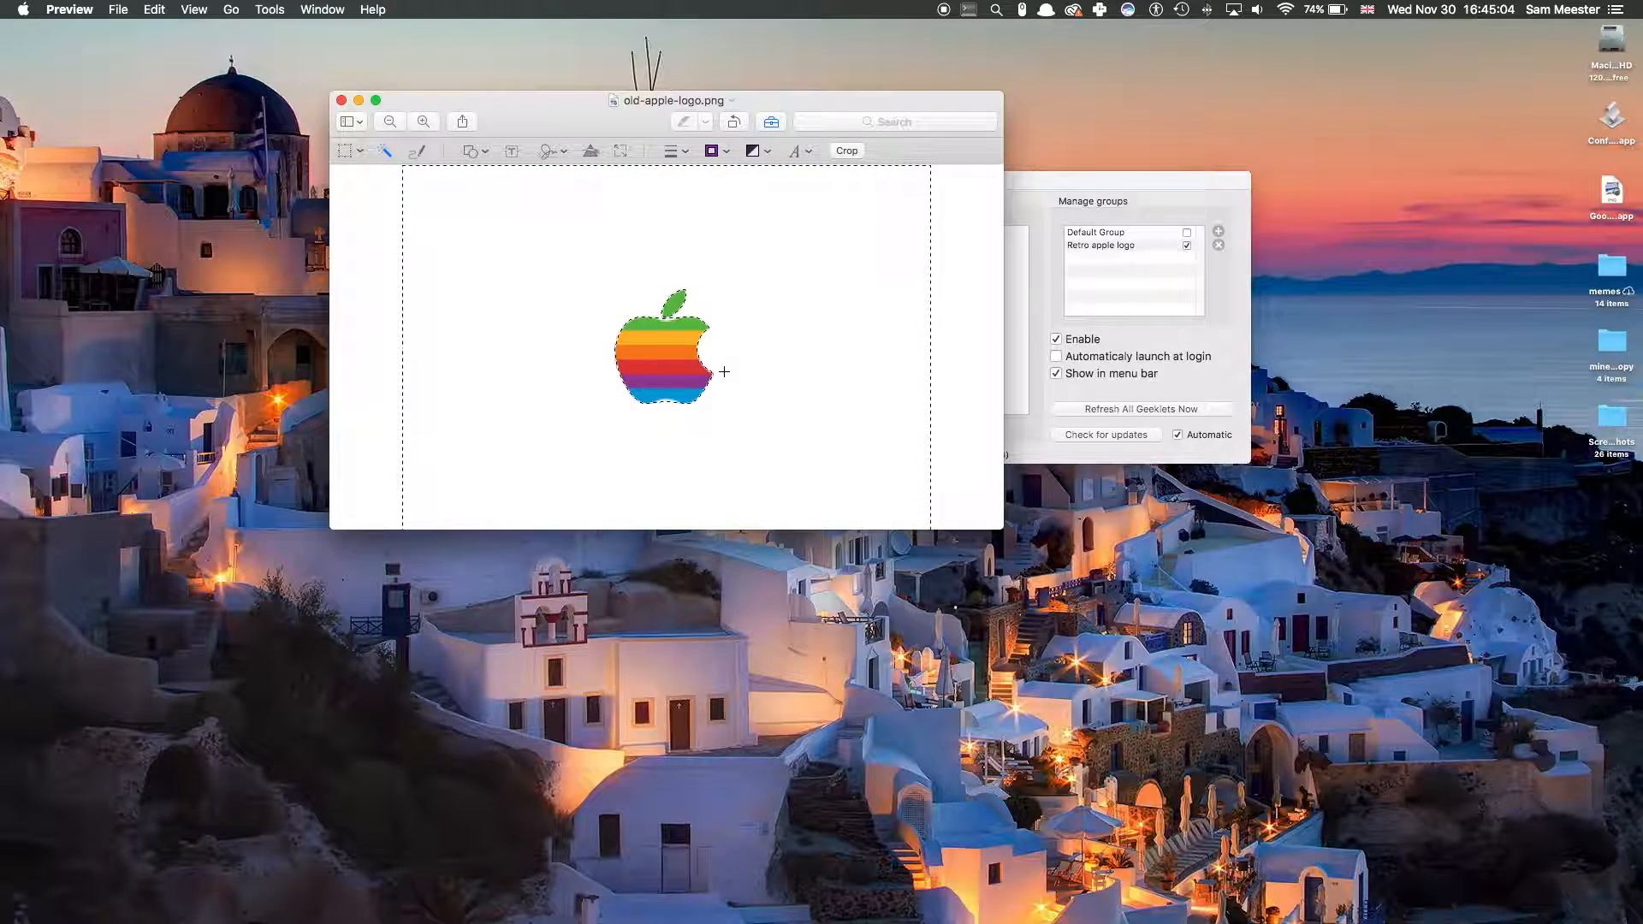
key("Delete")
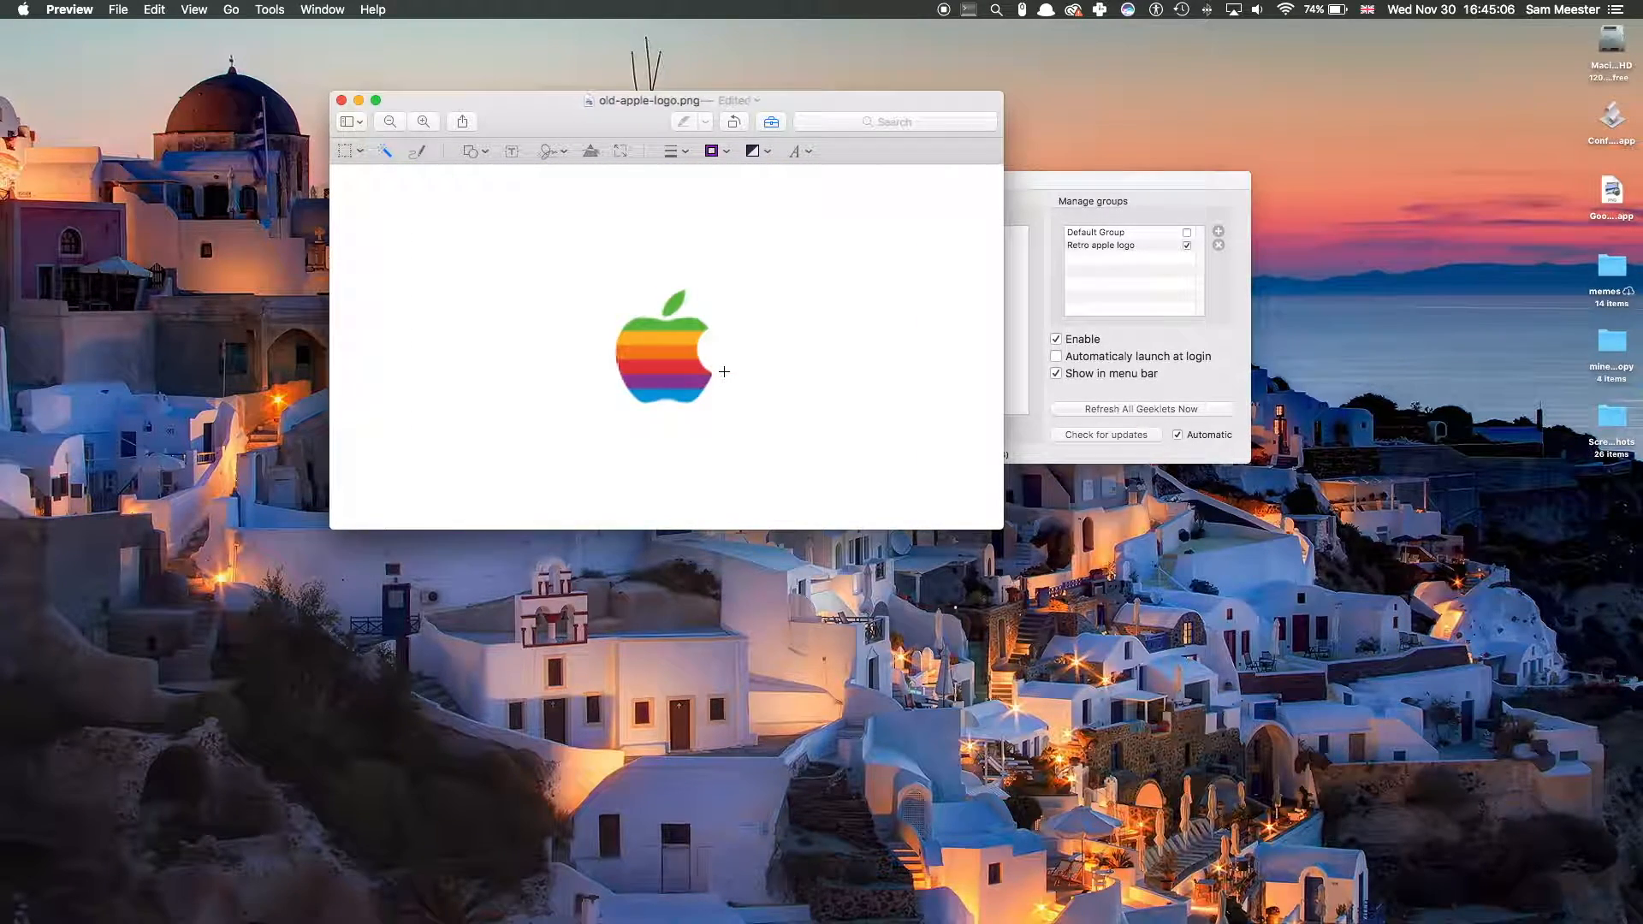
key("super+s")
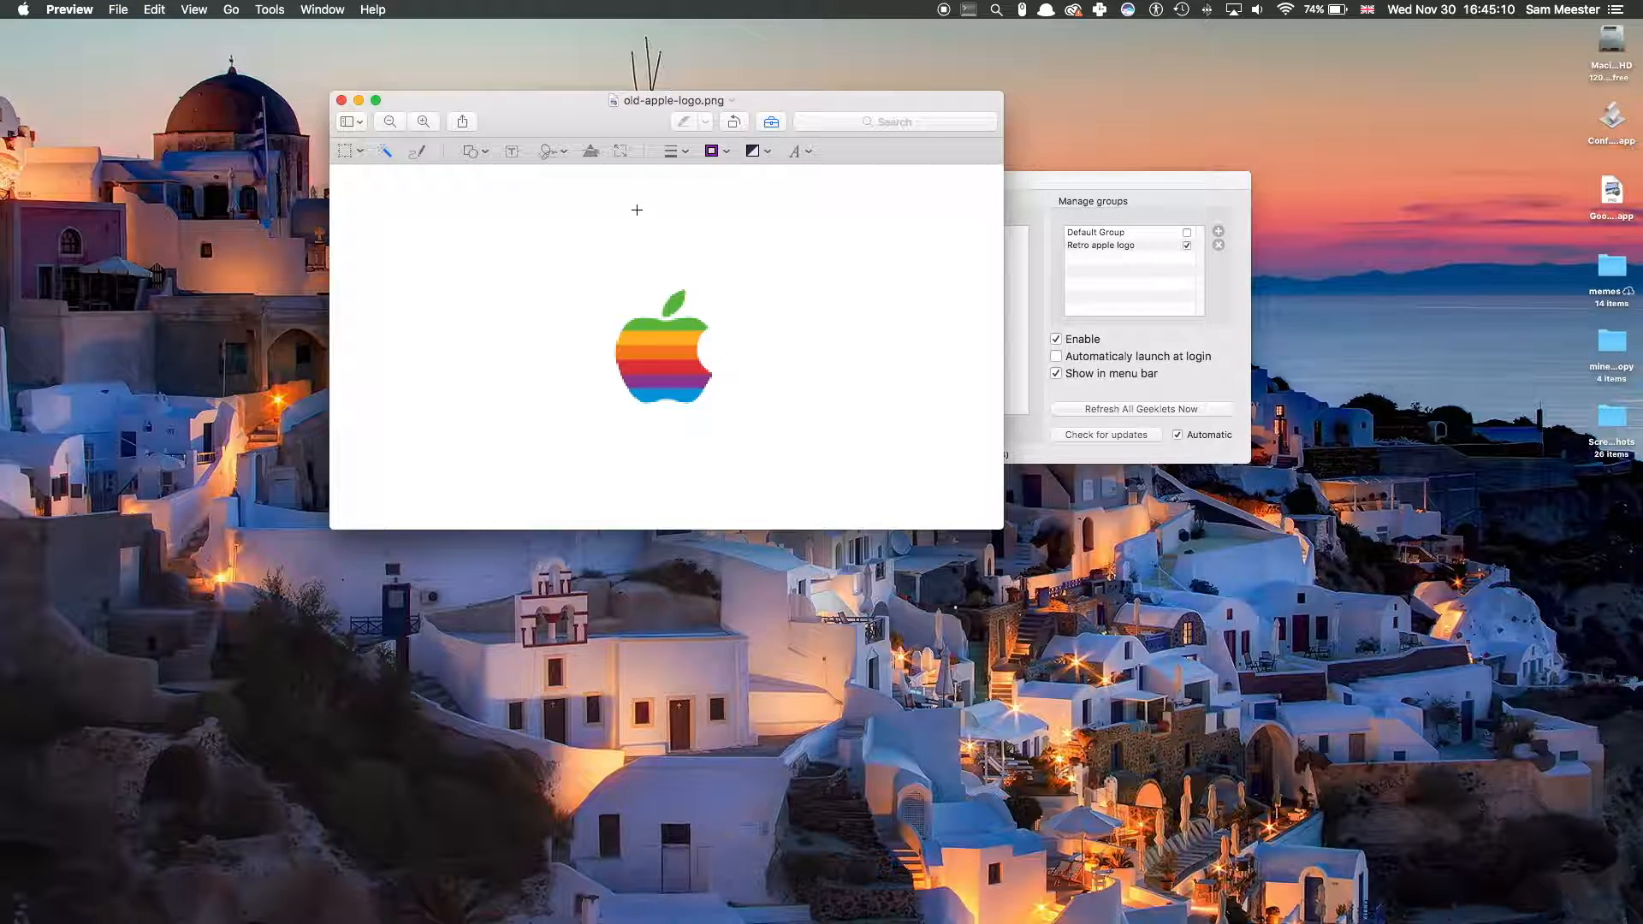
key("super+q")
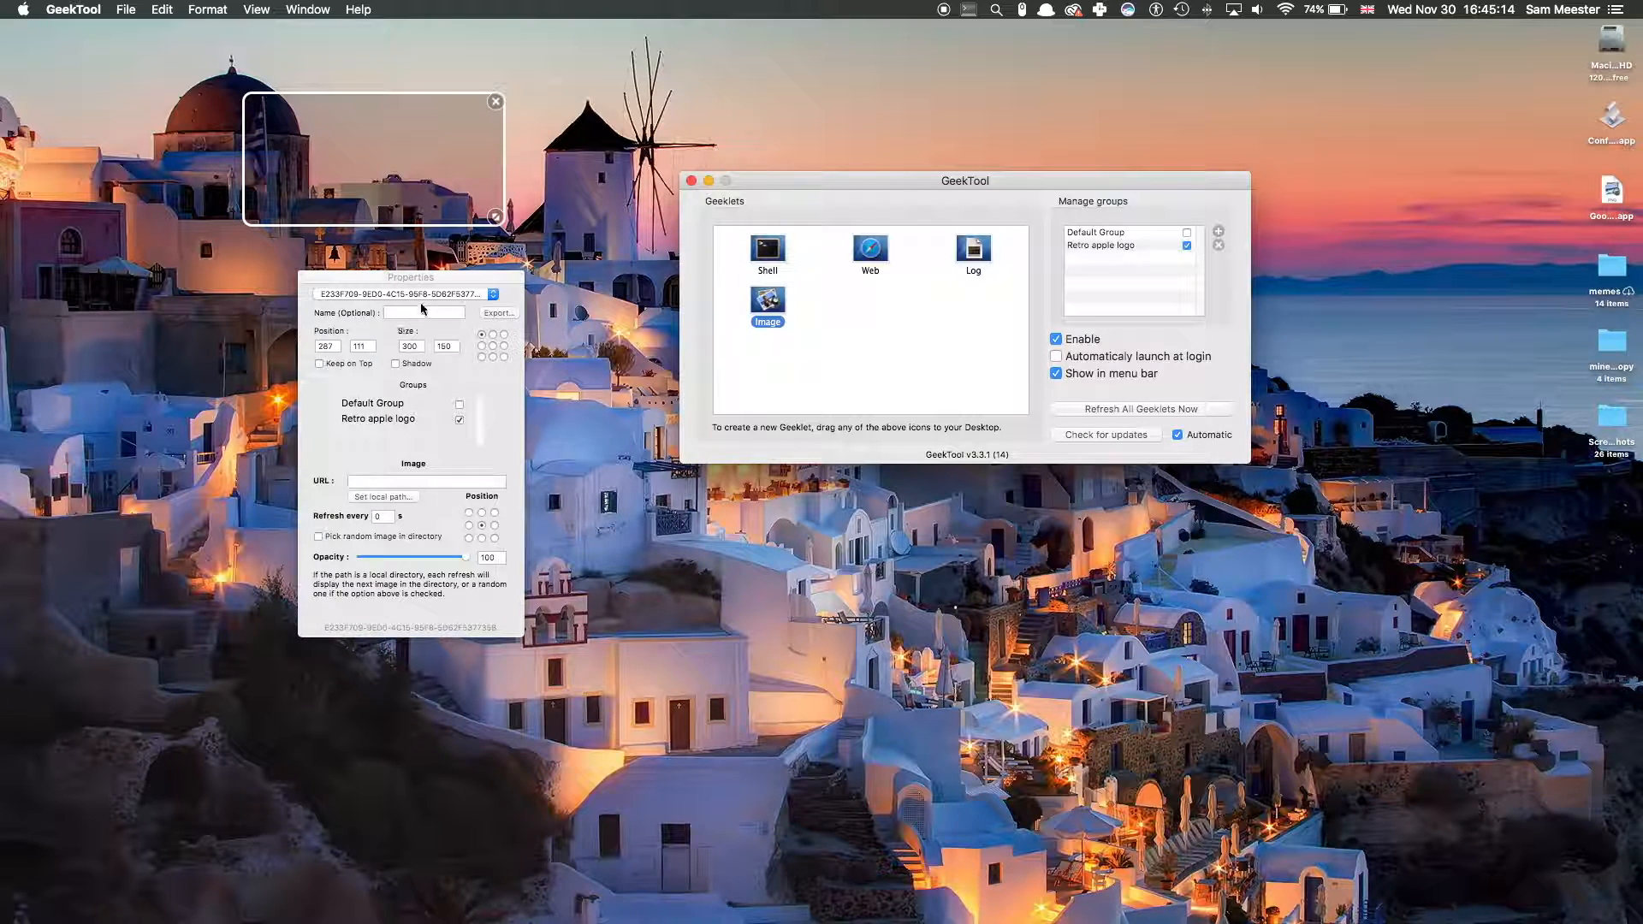
Set the image geeklet's local path to old-apple-logo.png in the Downloads folder.
left_click_drag(439, 277, 477, 272)
left_click(417, 477)
left_click(420, 492)
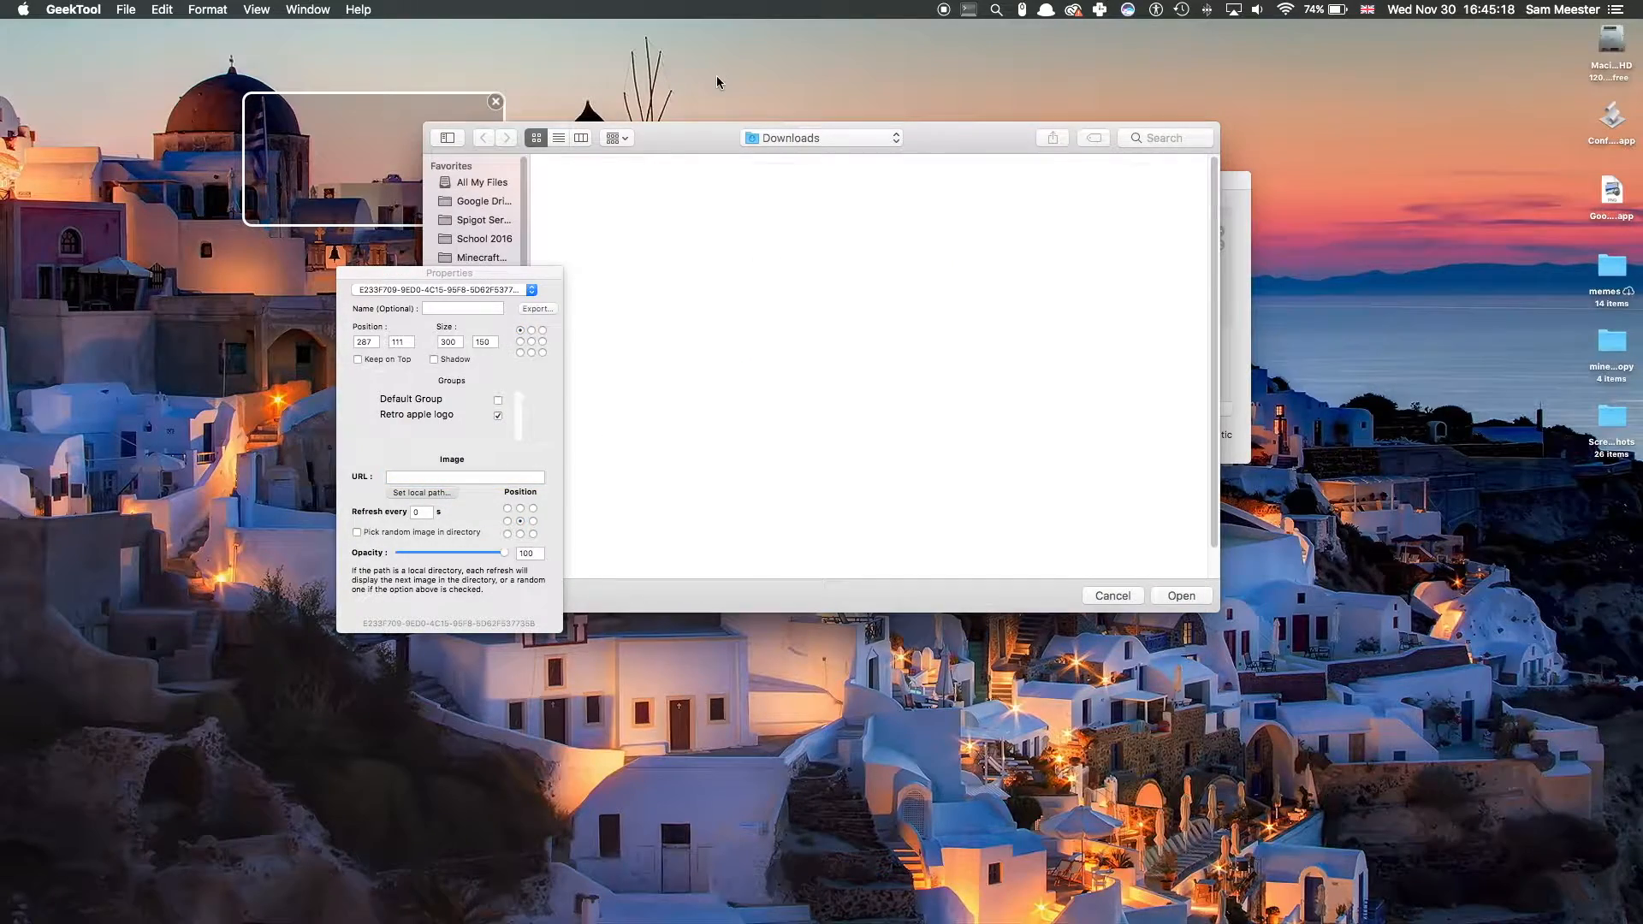
left_click_drag(705, 137, 796, 125)
left_click(663, 175)
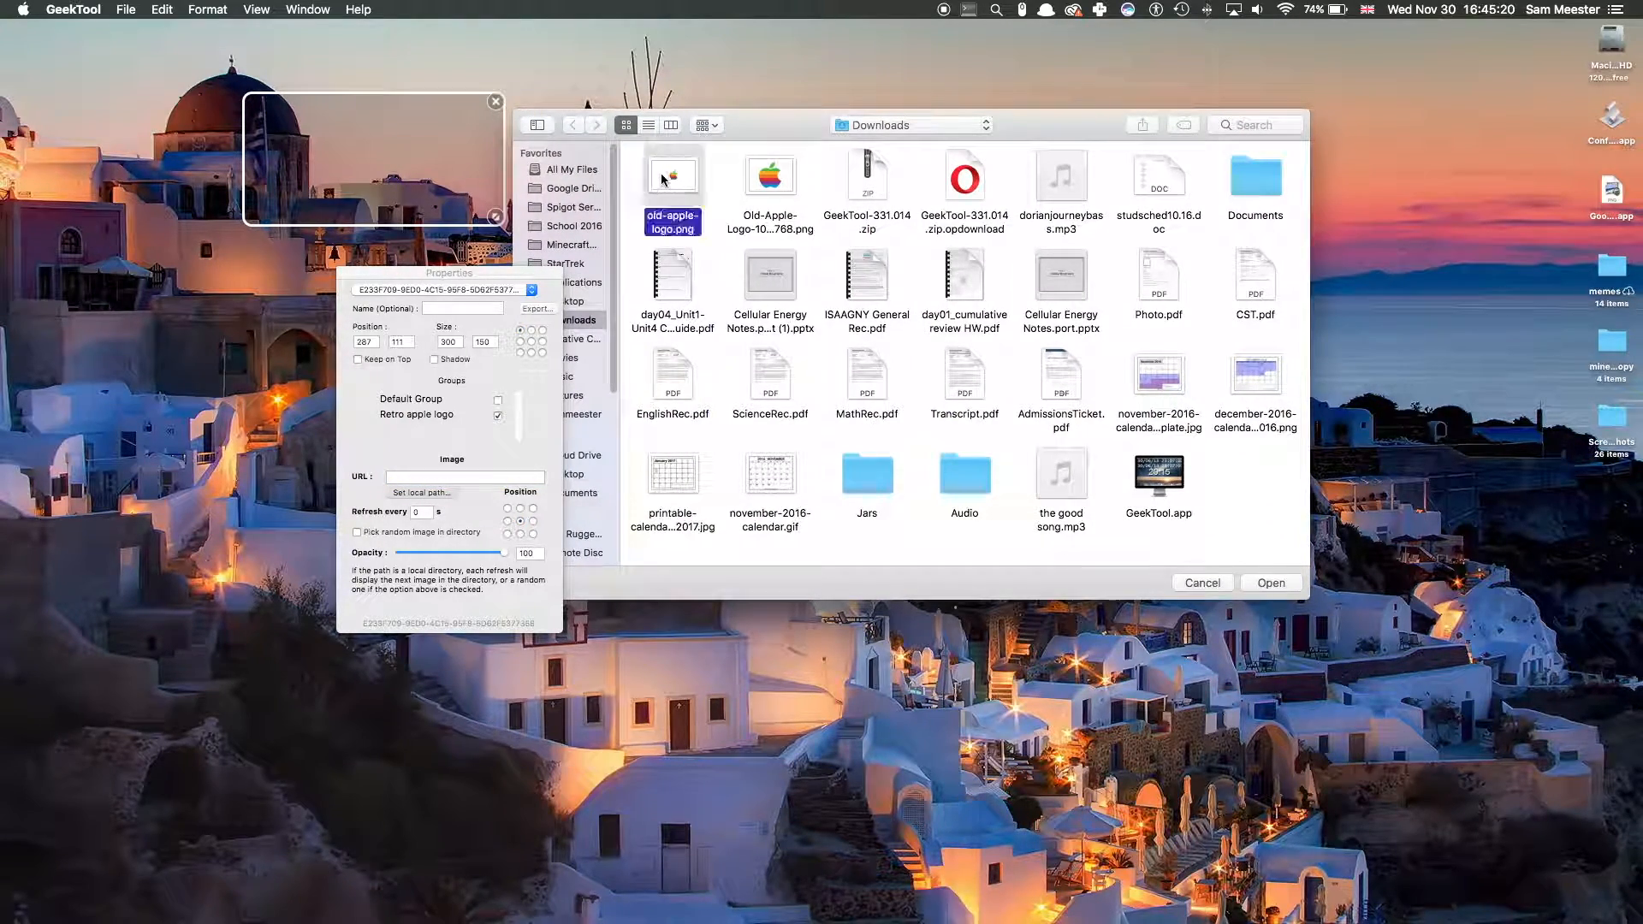
left_click(1256, 580)
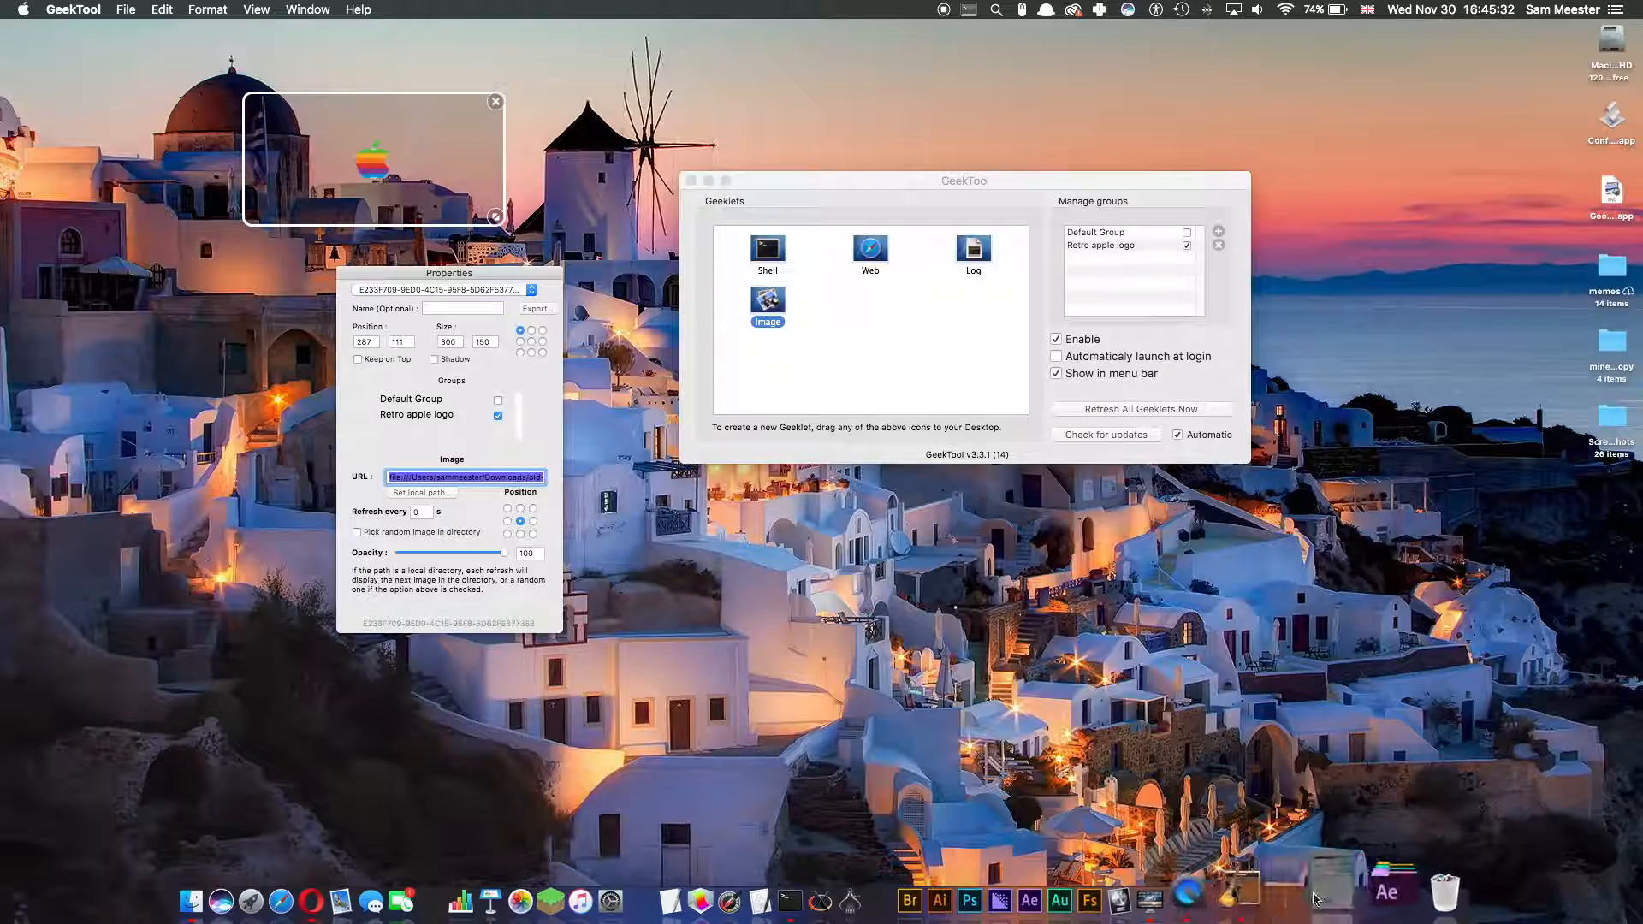
Open old-apple-logo.png from the Downloads folder in Preview, showing the rainbow logo enlarged.
left_click(1315, 898)
left_click(1467, 676)
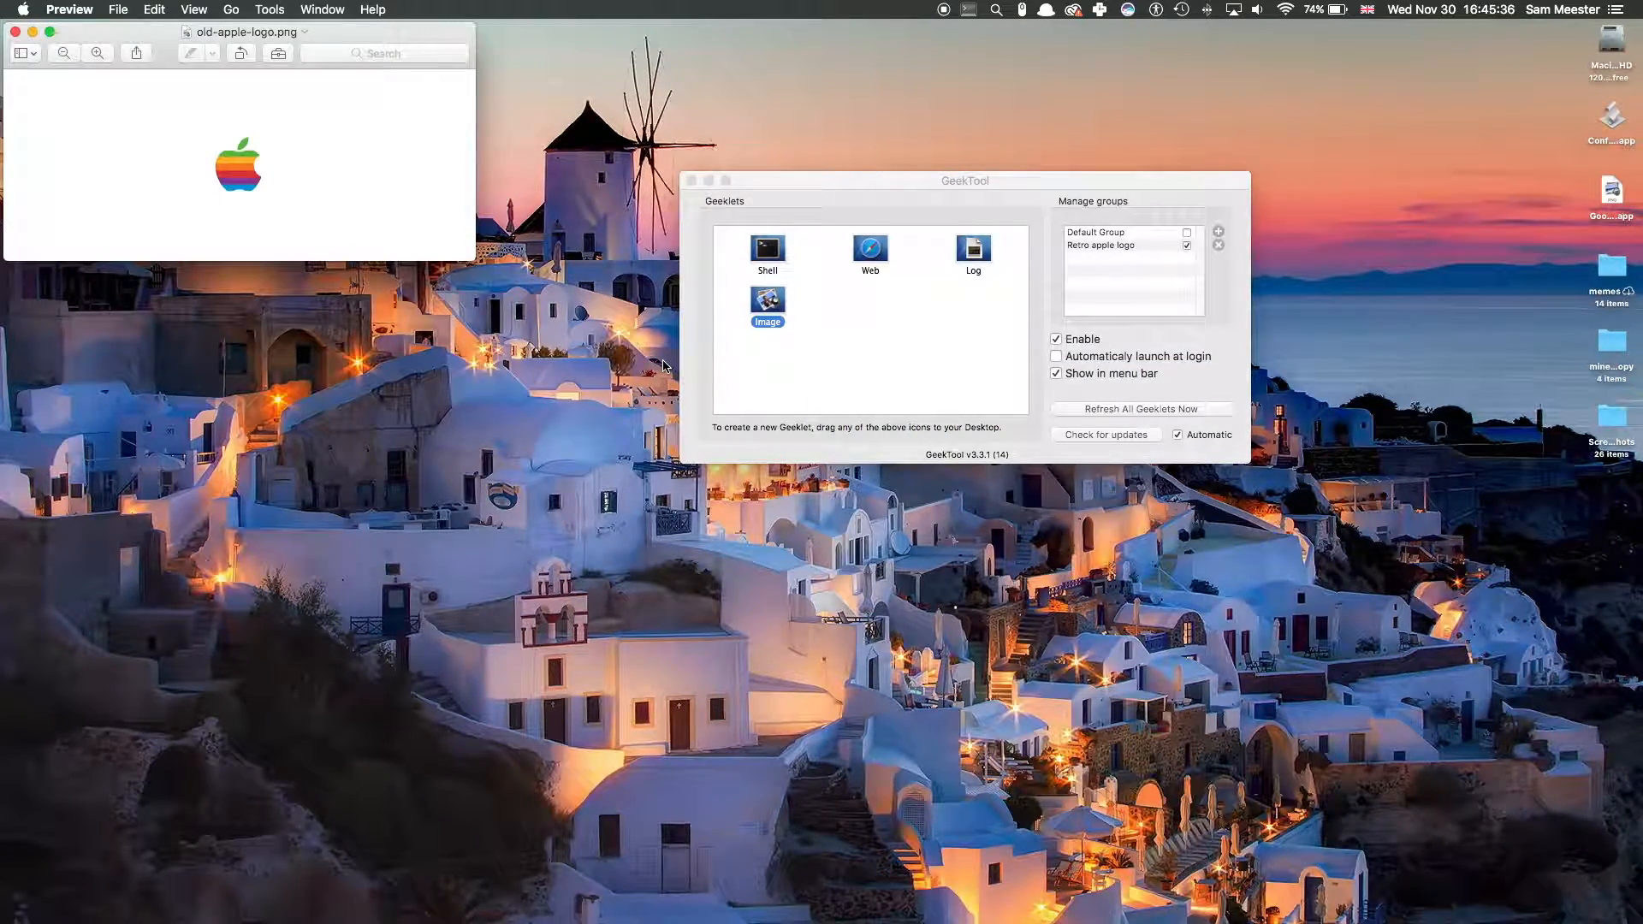
scroll(278, 187, "up", 5)
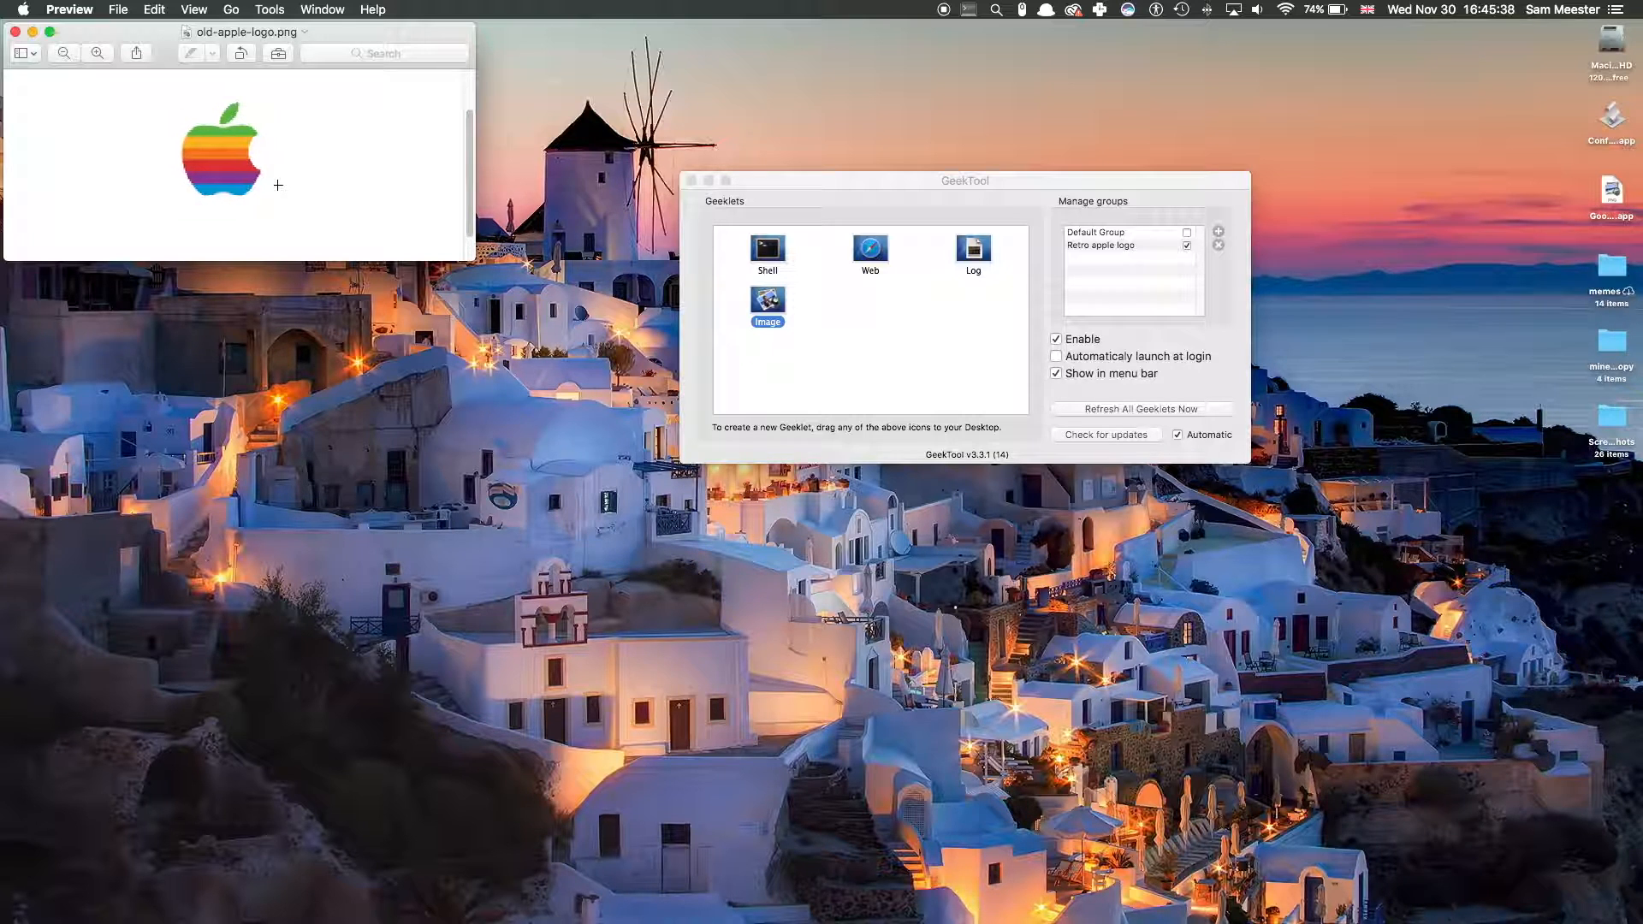
scroll(278, 185, "up", 3)
scroll(278, 185, "left", 3)
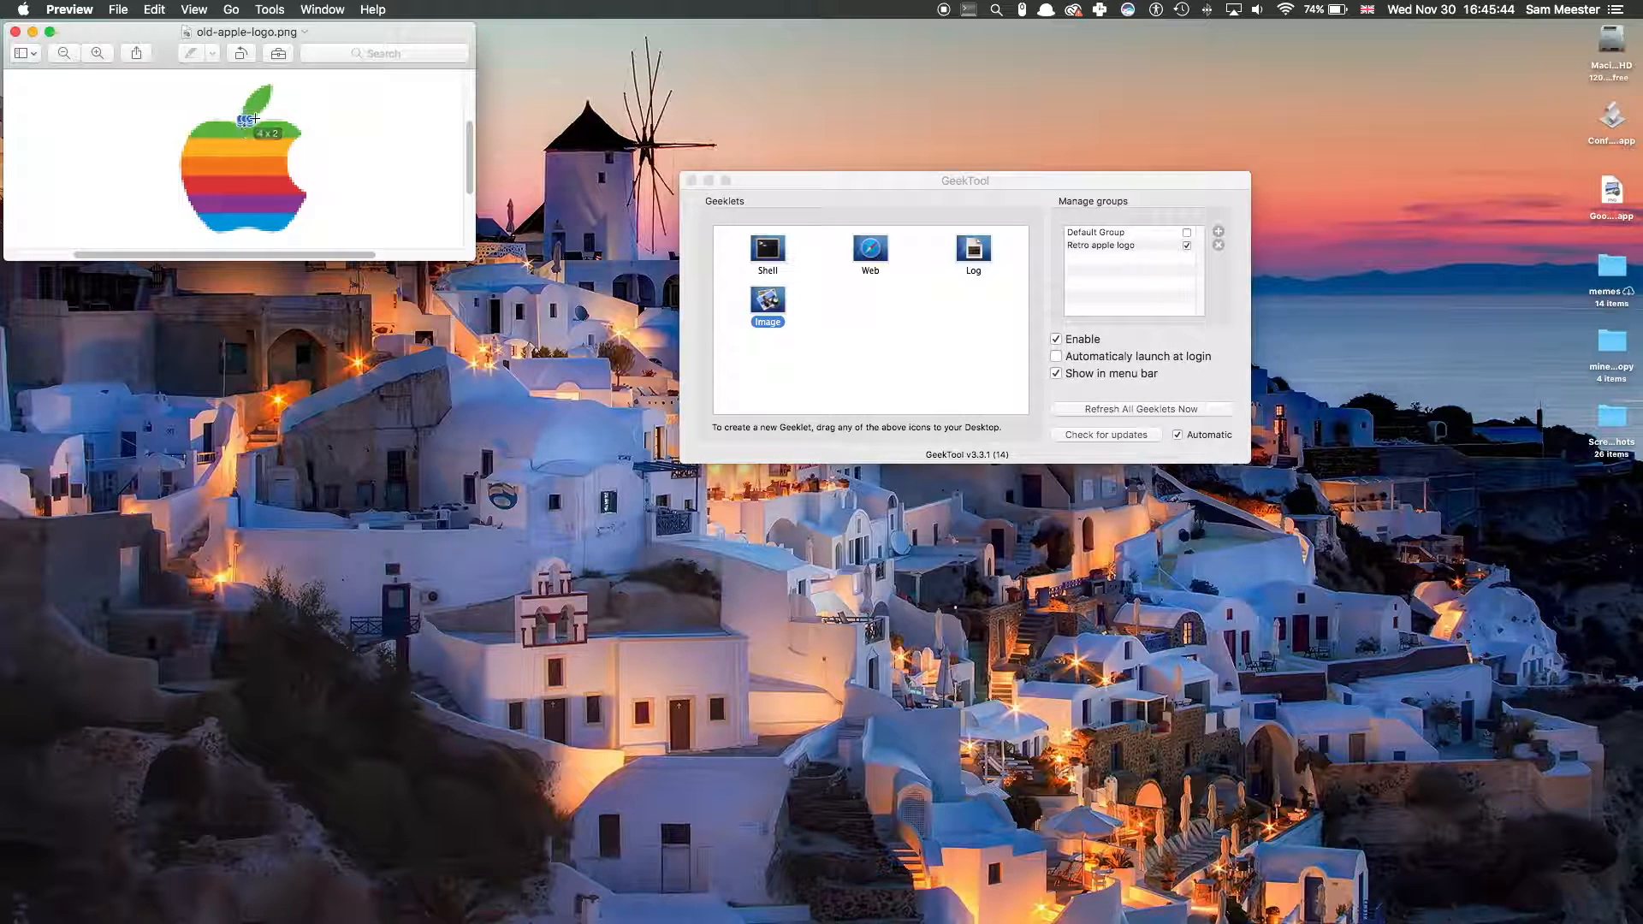
Erase the leftover white area between the leaf and the apple body with Instant Alpha.
left_click(278, 53)
left_click(60, 82)
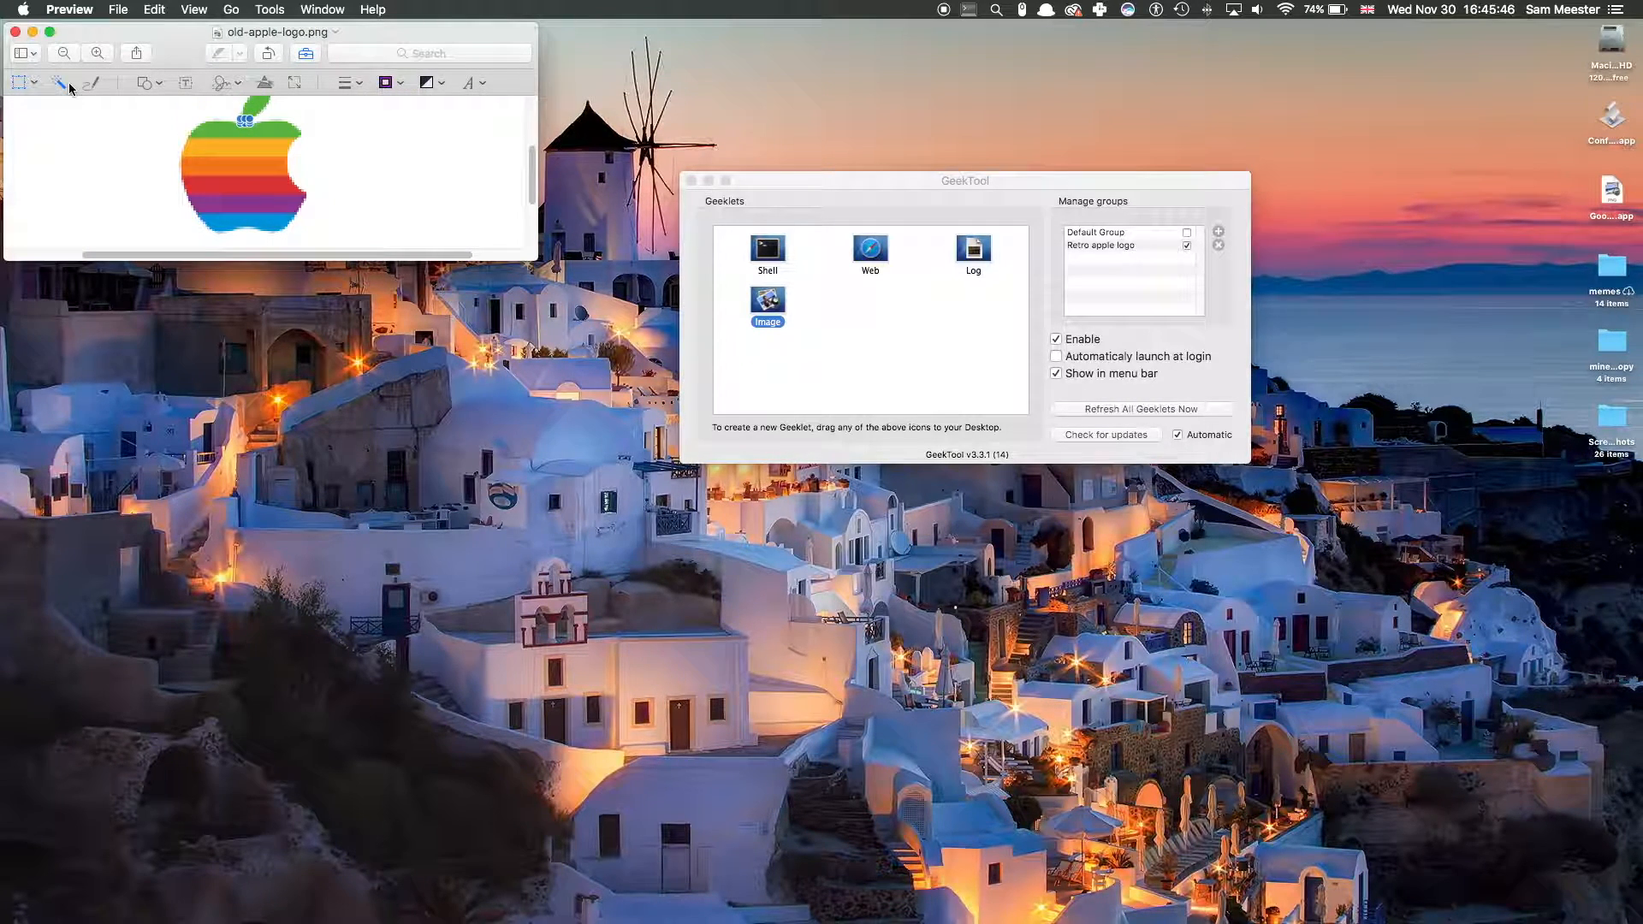
left_click_drag(241, 119, 272, 116)
key("Delete")
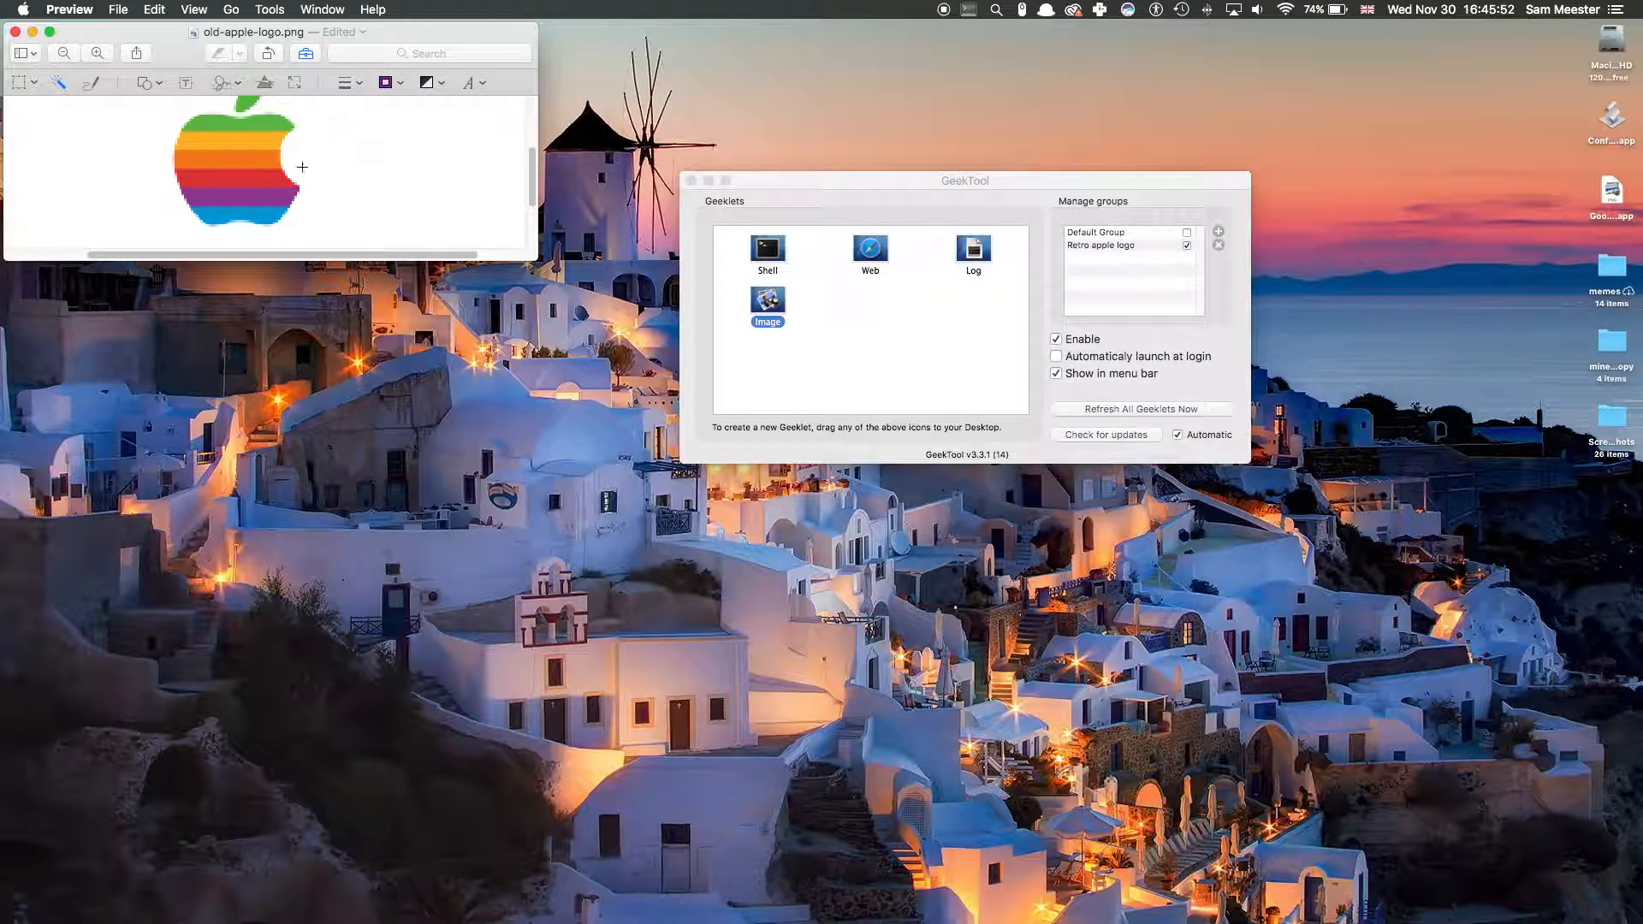
Erase the remaining white around the logo's lower edge with Instant Alpha, save the file and quit Preview.
left_click_drag(244, 225, 264, 244)
key("super+k")
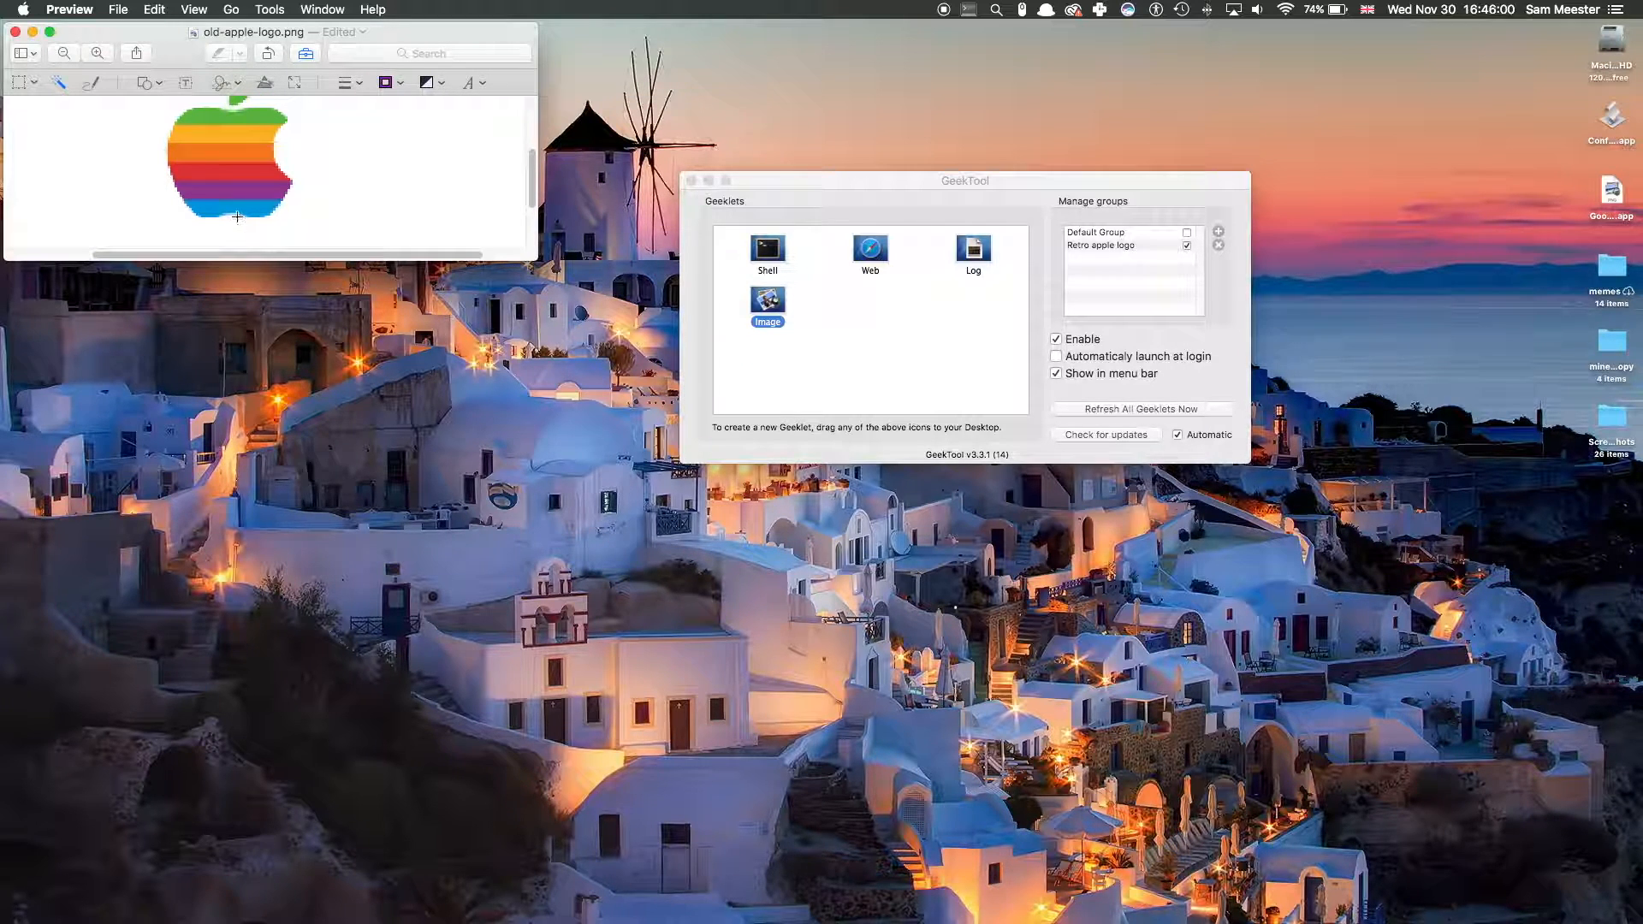
left_click_drag(235, 216, 246, 222)
key("Delete")
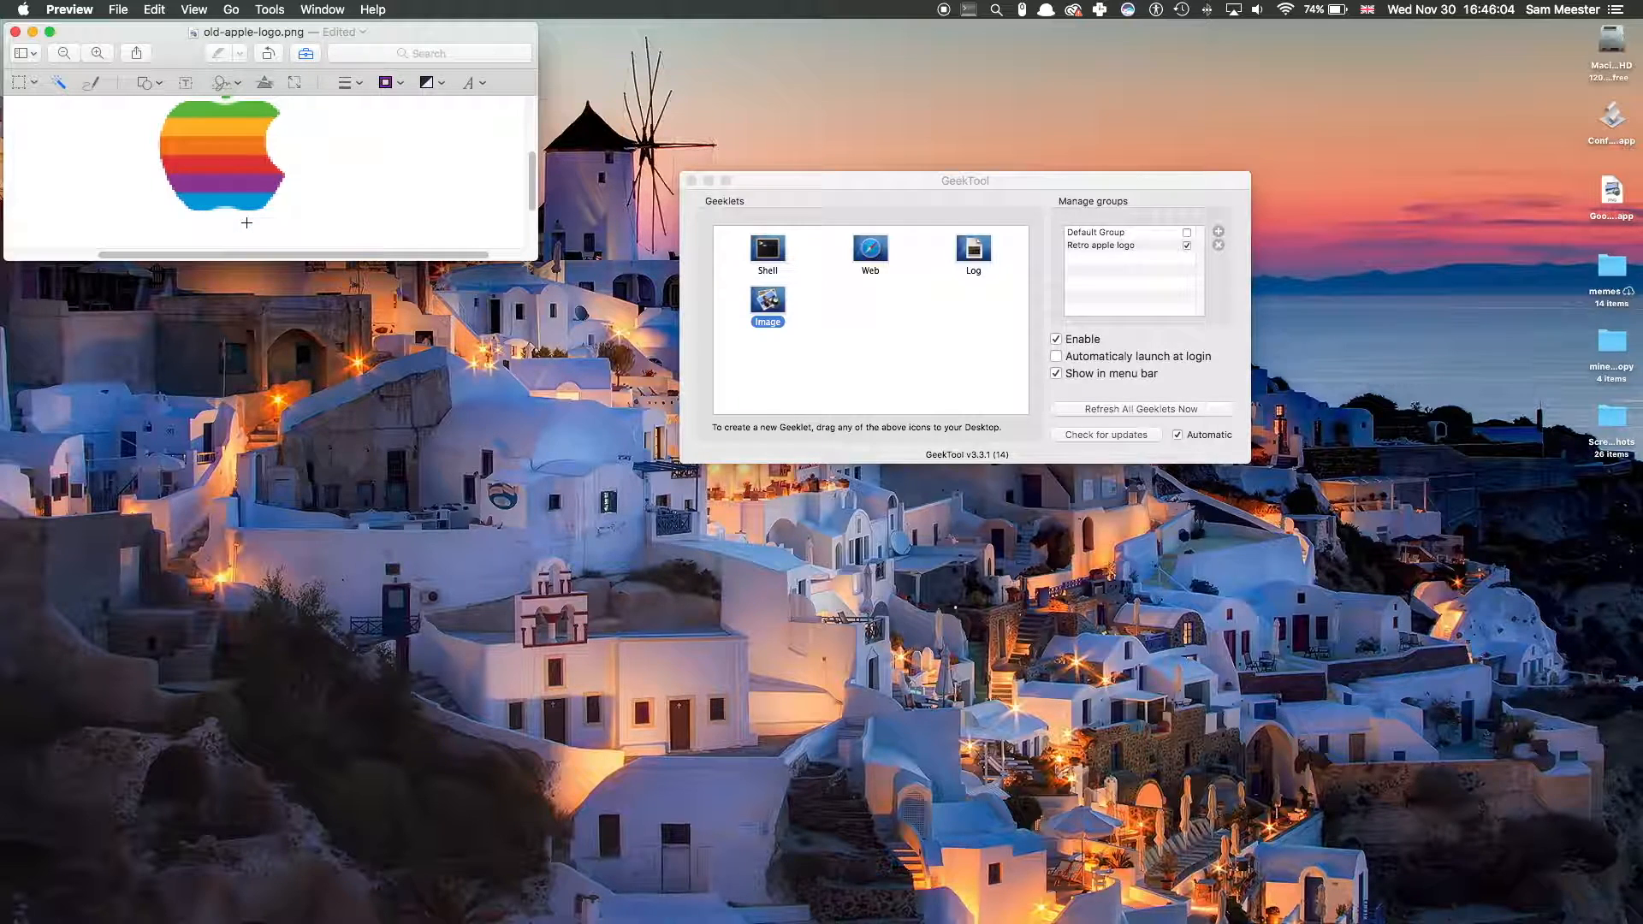
key("super+s")
key("super+q")
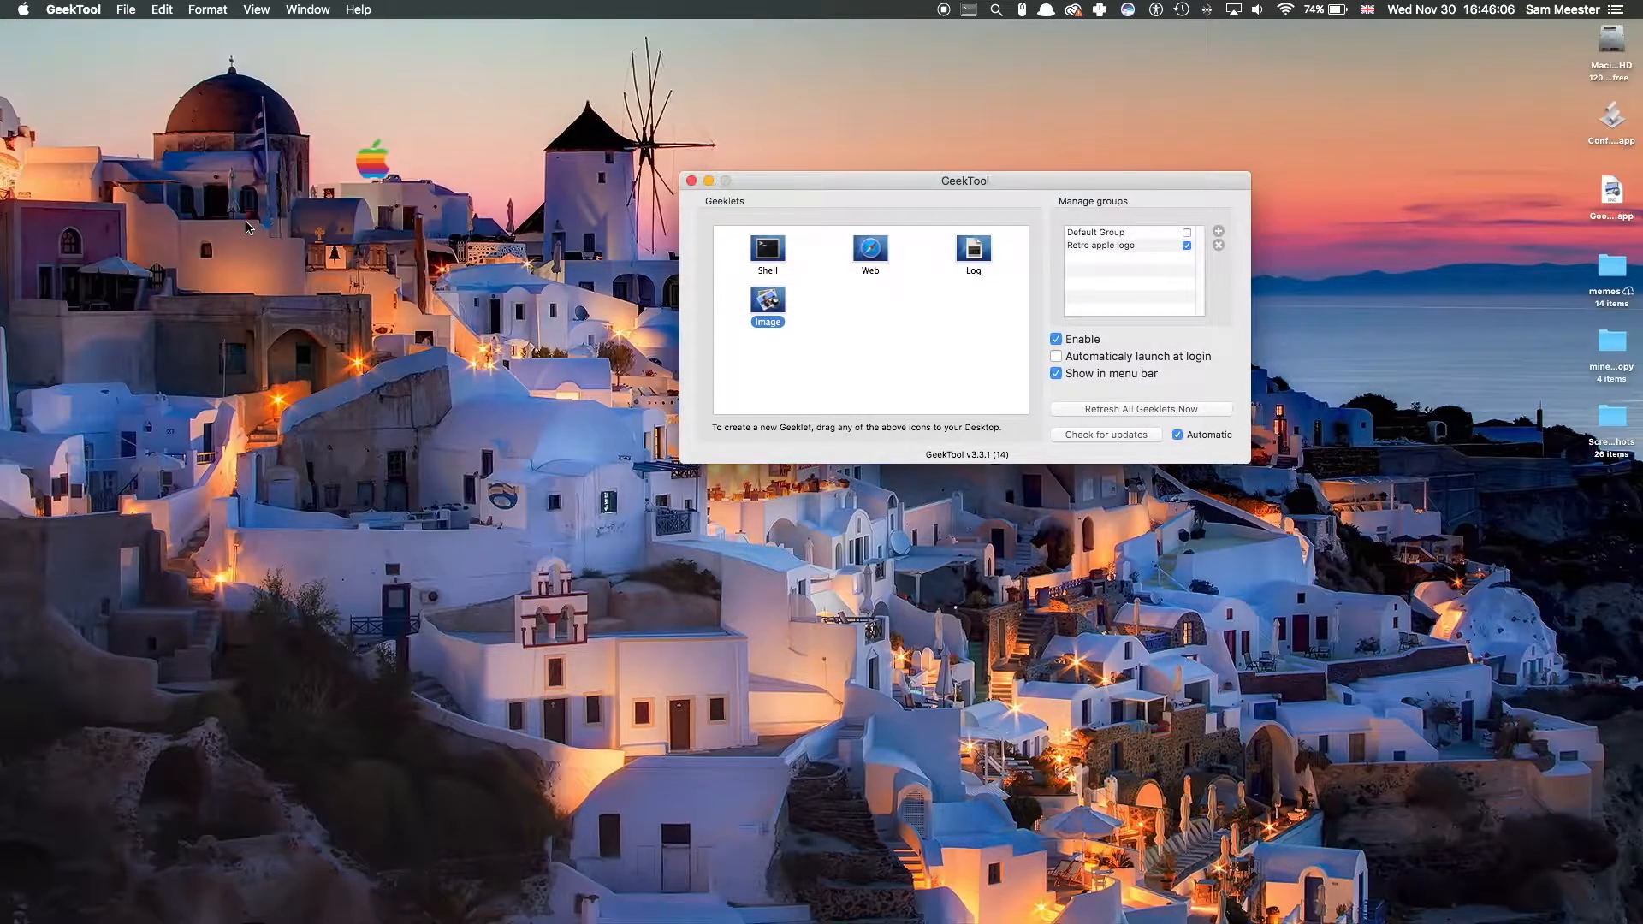
Quit GeekTool without disabling it, and reopen it through a Spotlight search for "geek".
key("super+q")
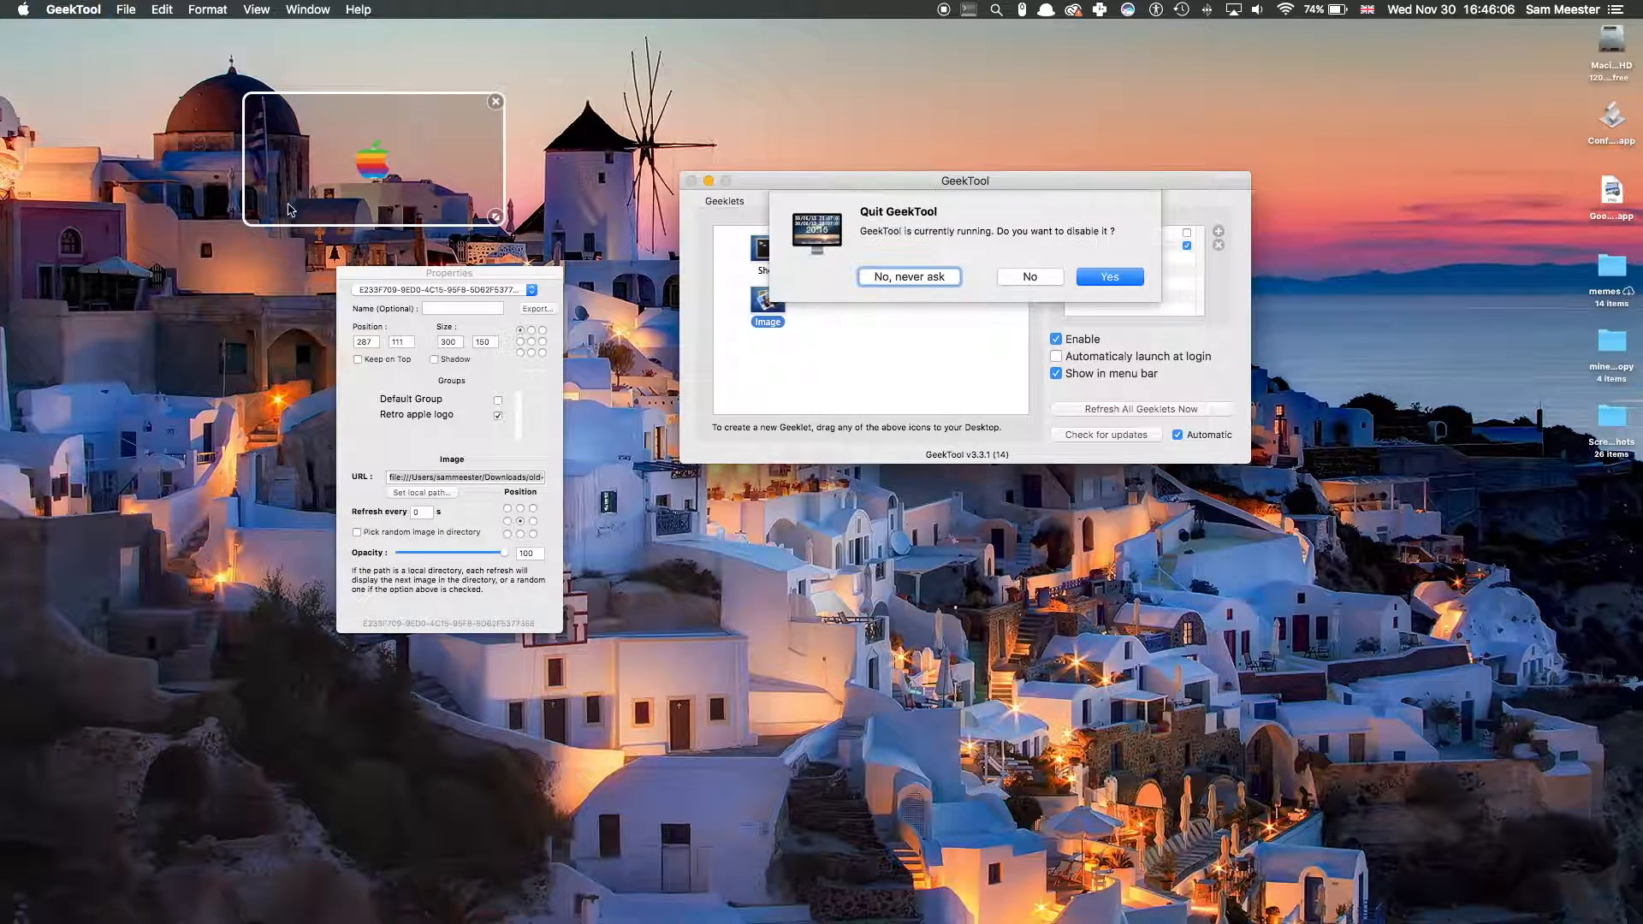
left_click(1030, 277)
mouse_move(1219, 917)
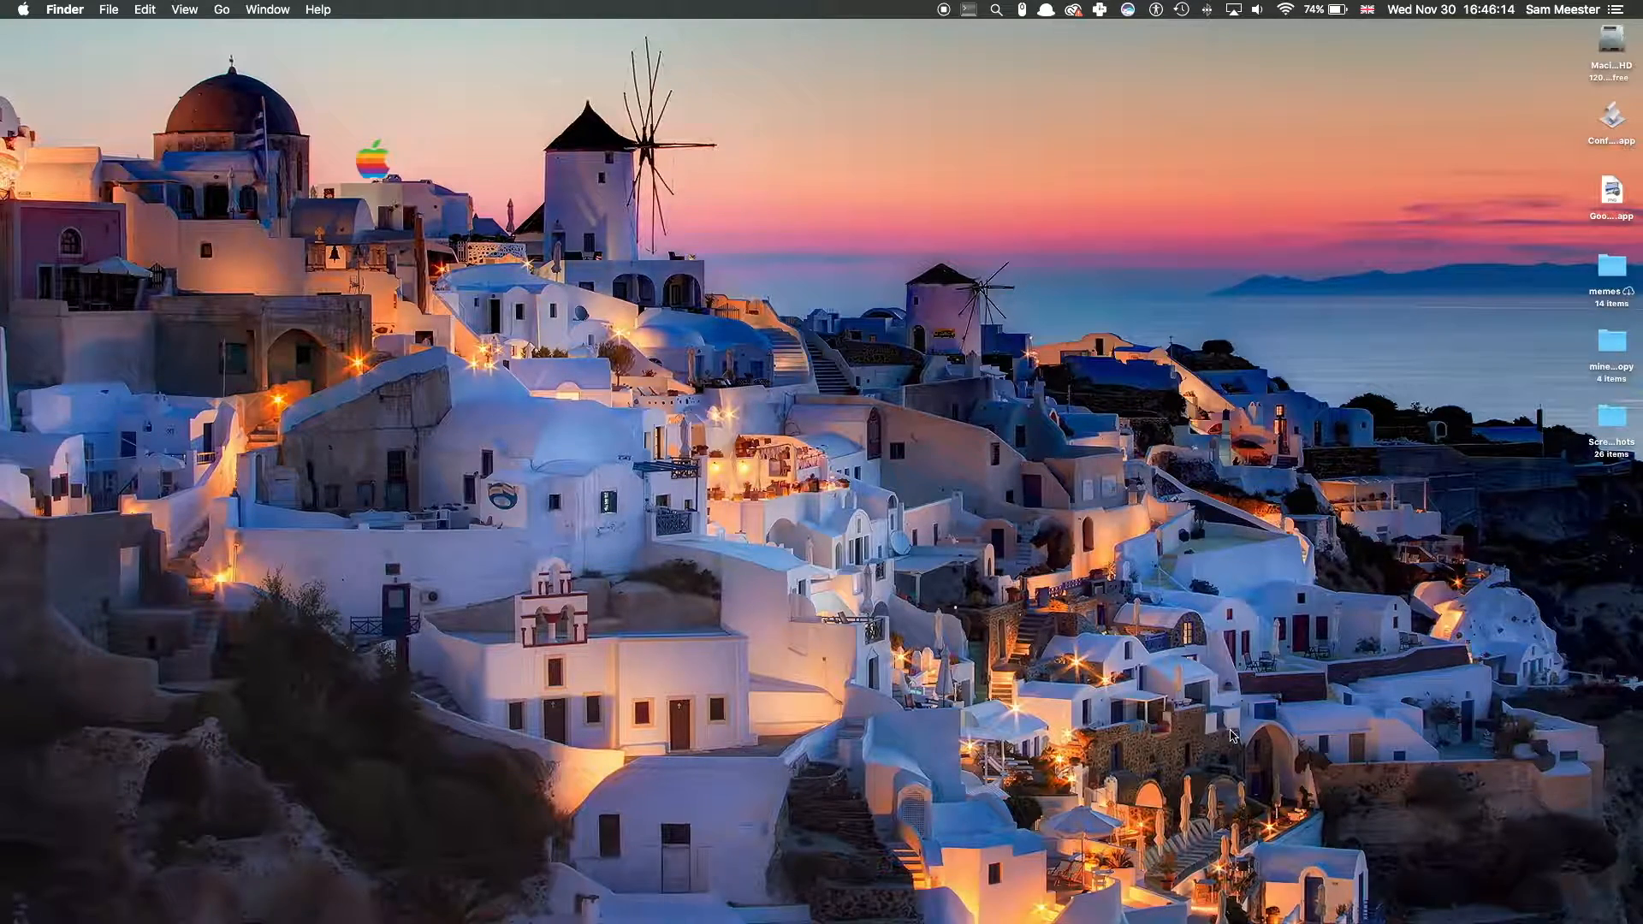
key("super+space")
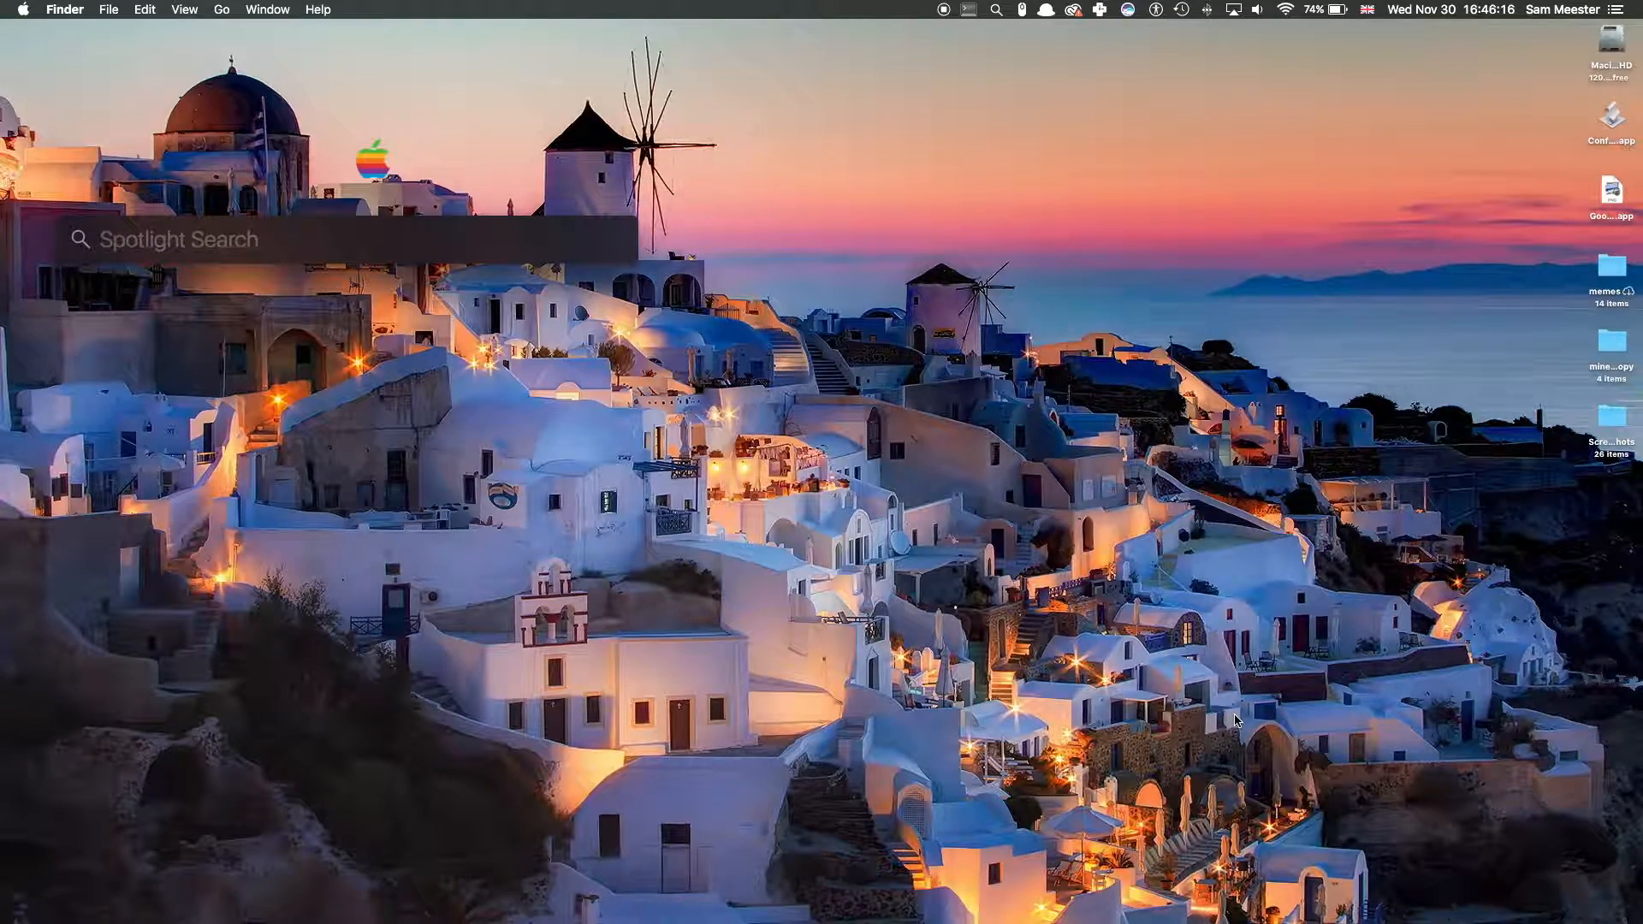
type("geek")
key("Return")
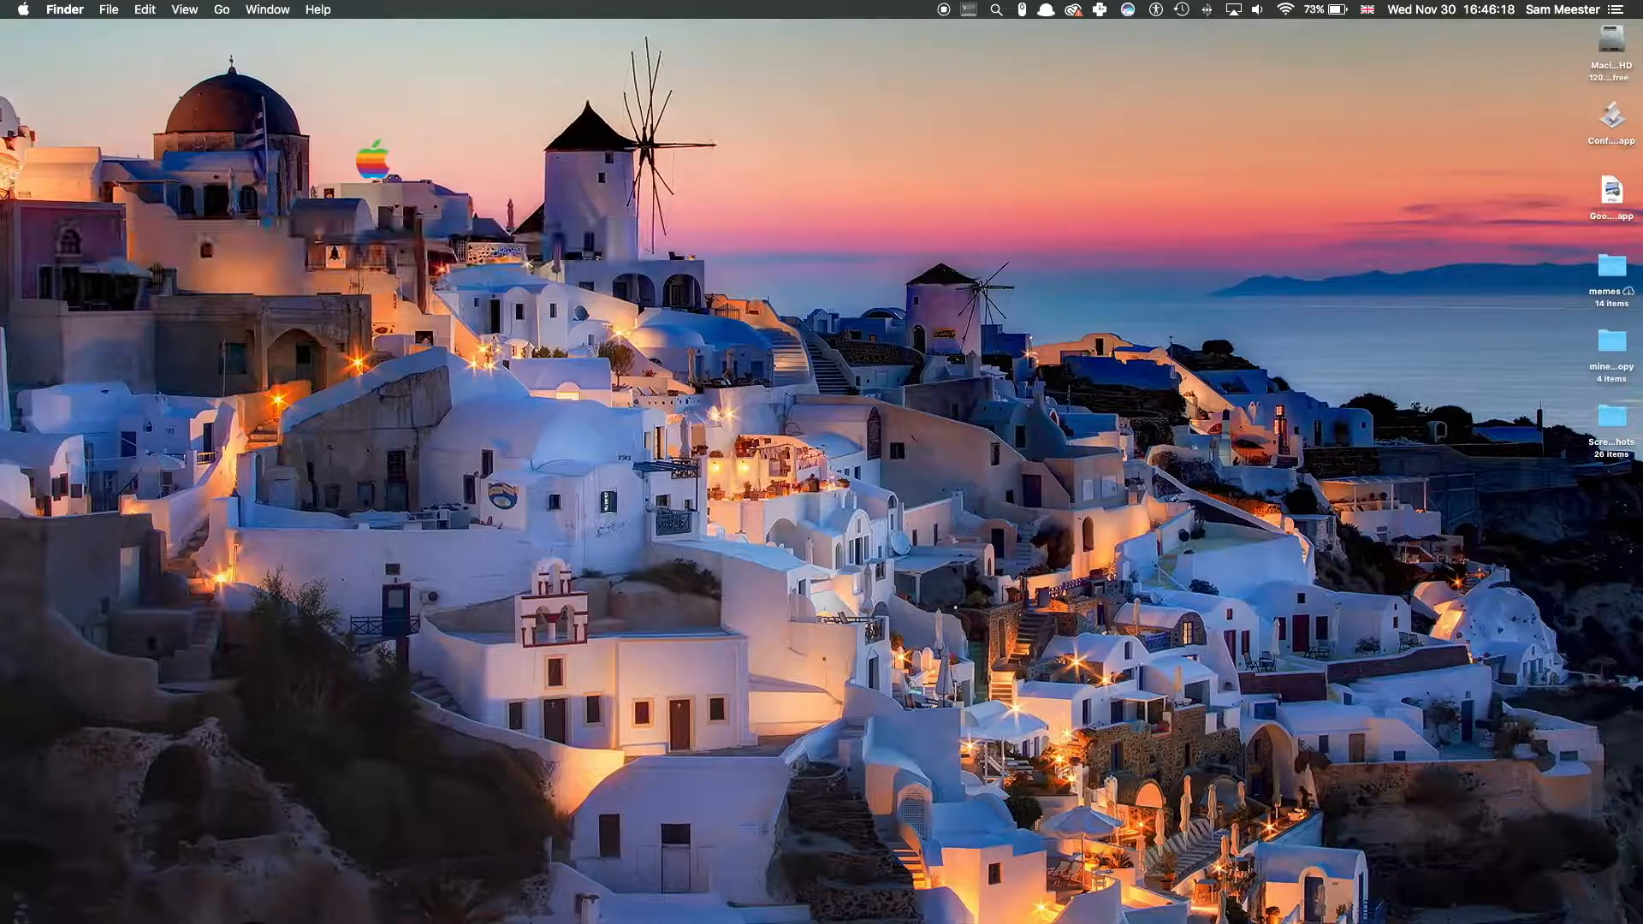
Set the image geeklet's local path again to old-apple-logo.png in Downloads.
left_click_drag(780, 185, 1083, 164)
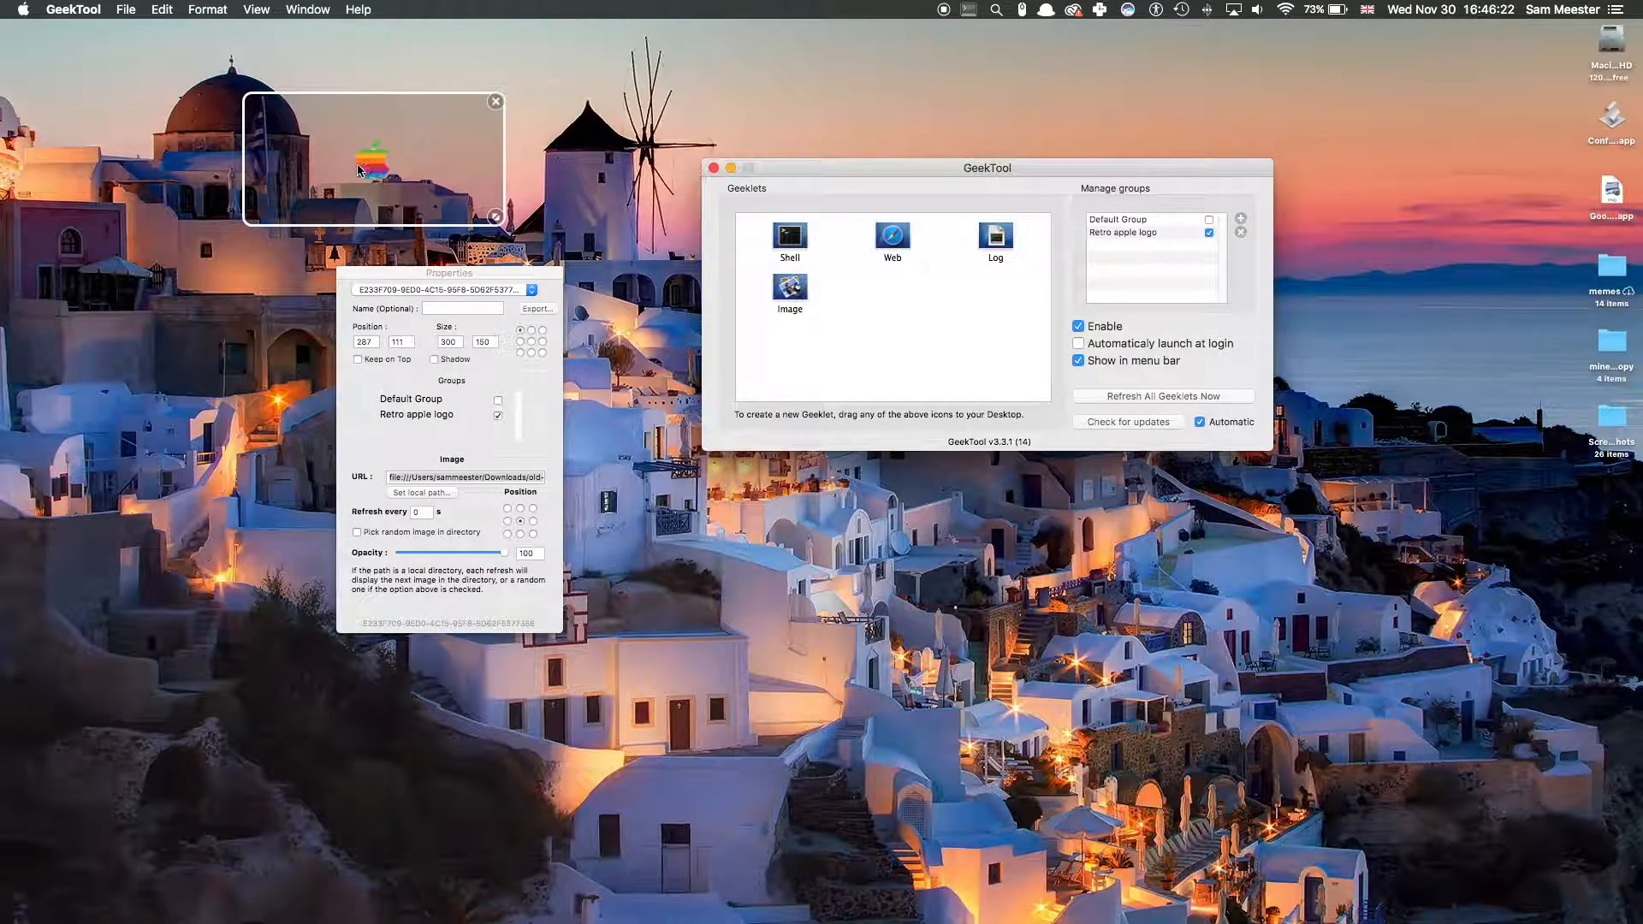
left_click(447, 492)
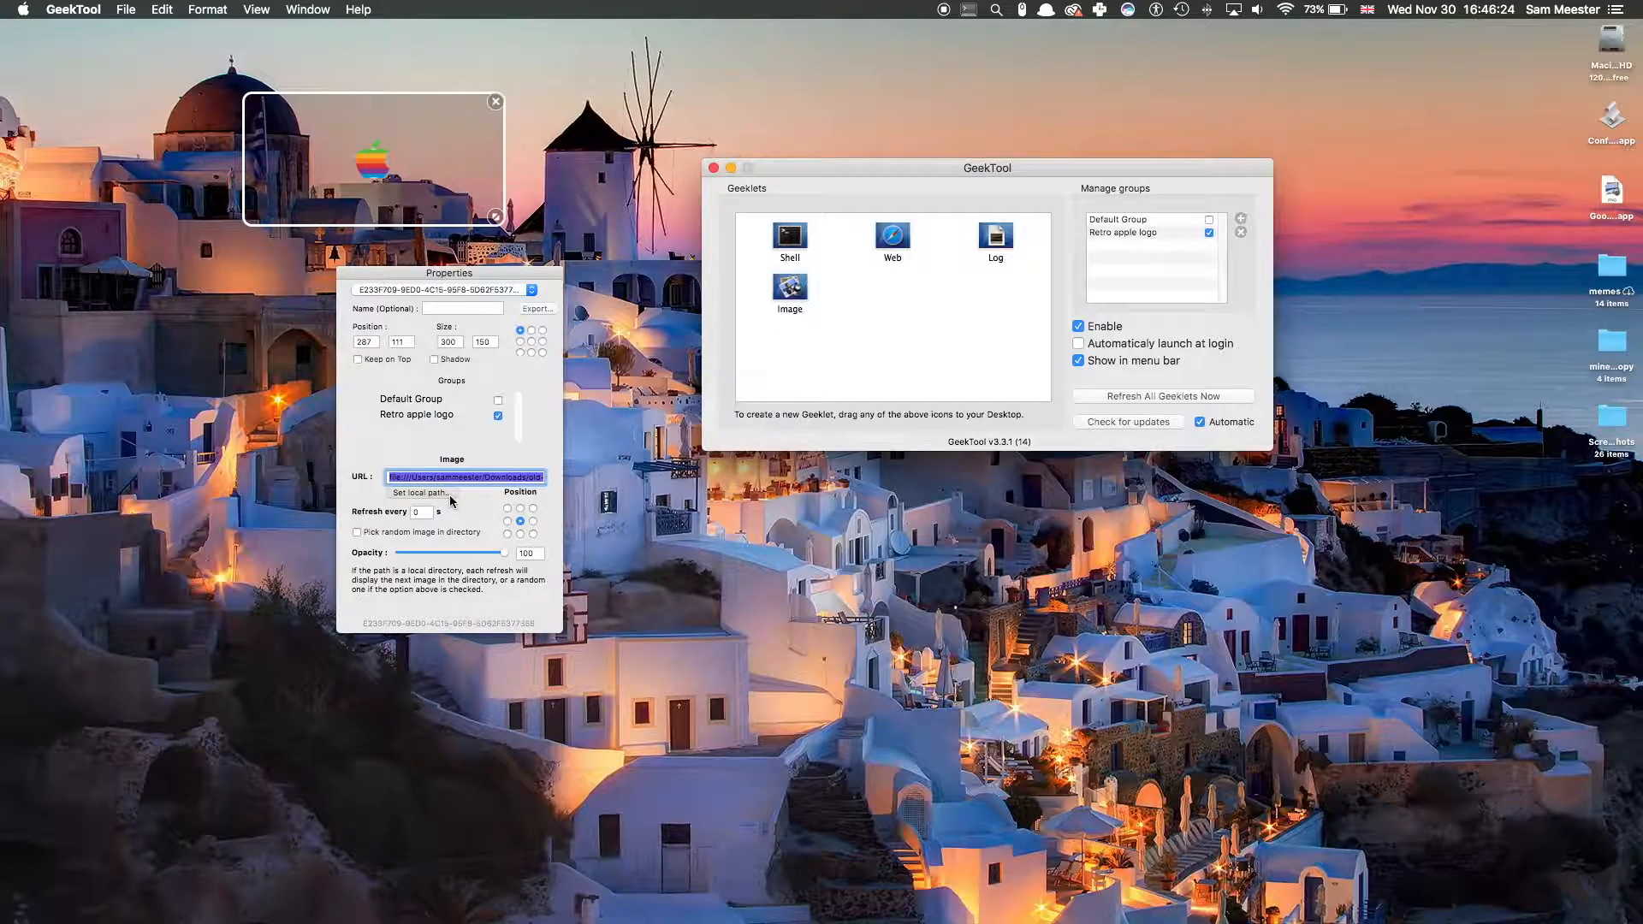
left_click_drag(716, 135, 807, 135)
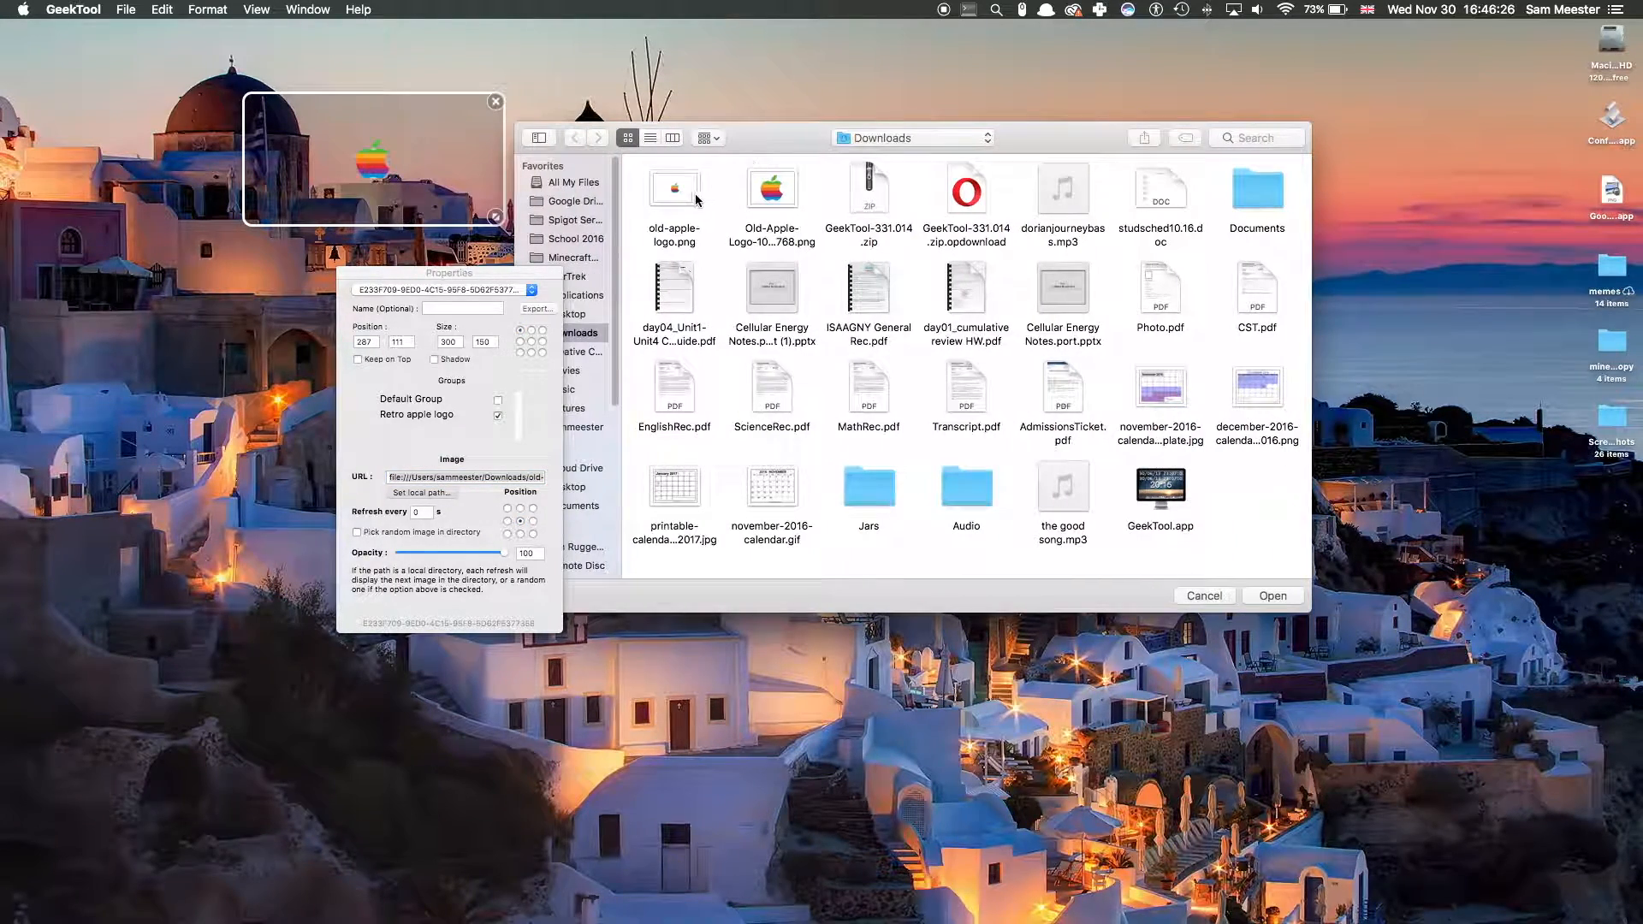
left_click(1277, 595)
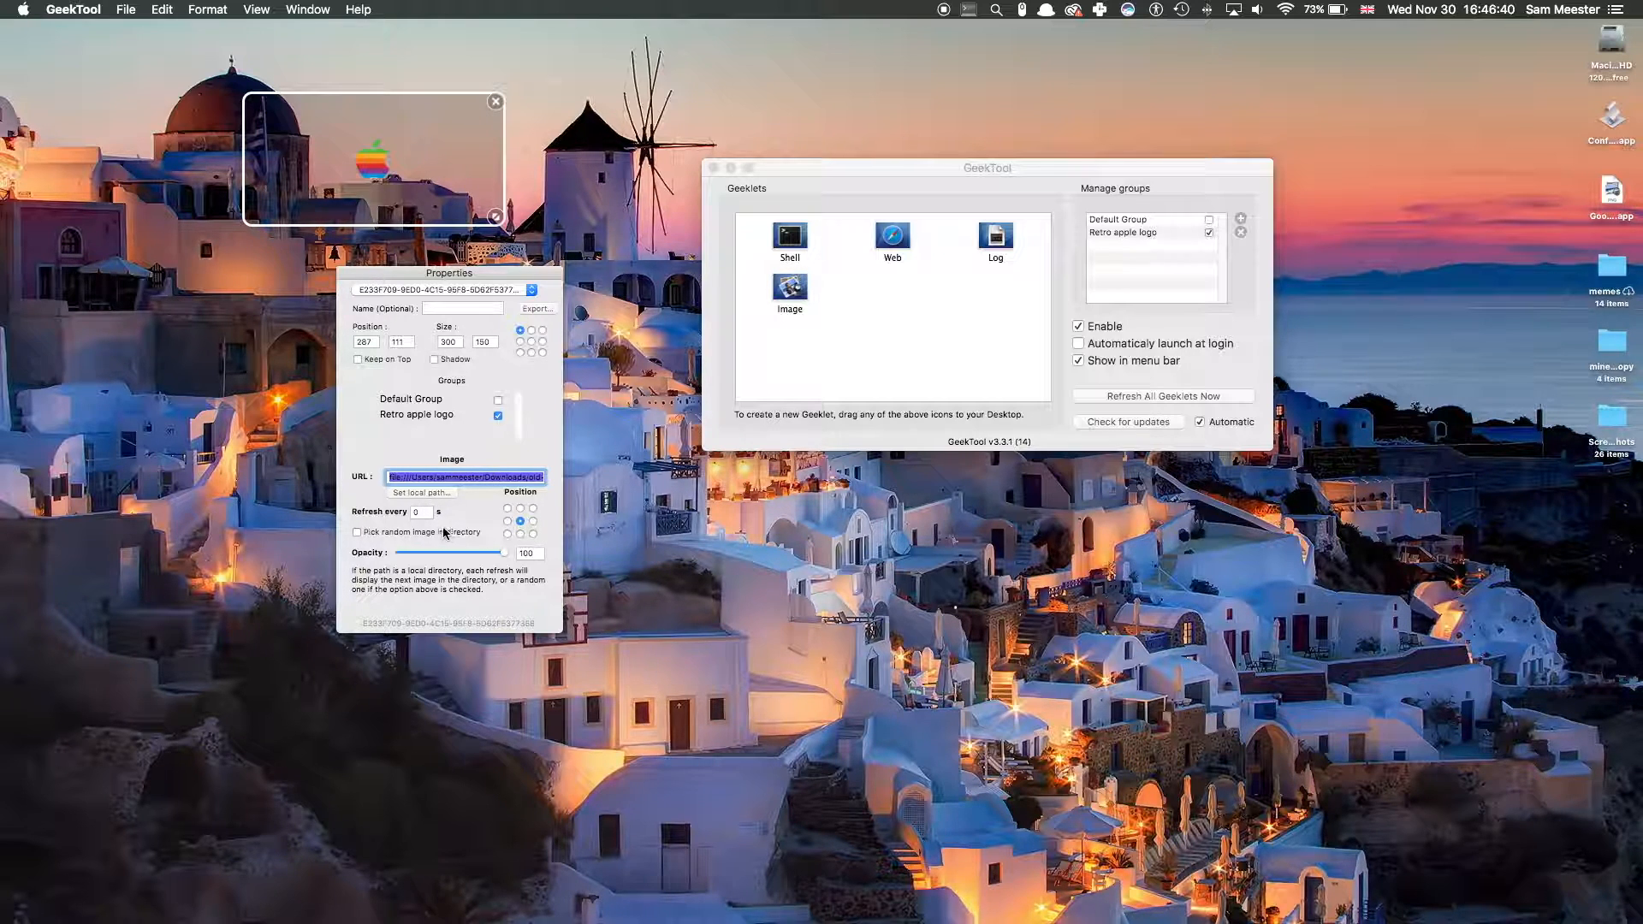
Set the image geeklet to refresh every 9999 s and align its image to the top-left.
left_click(423, 511)
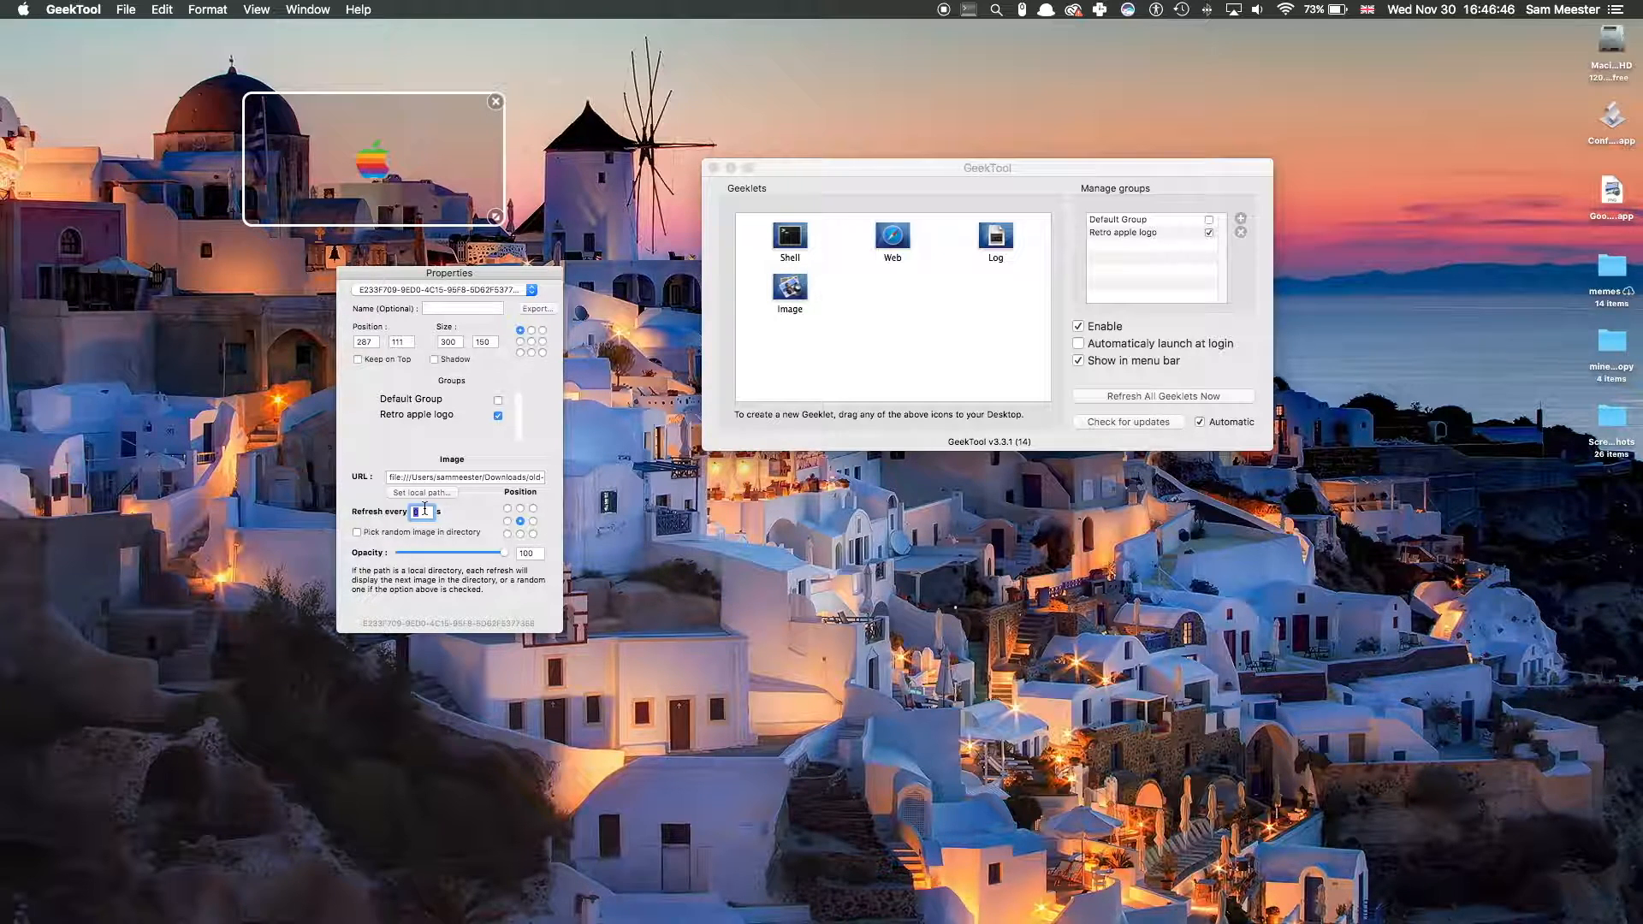
type("9999")
key("Return")
left_click(508, 510)
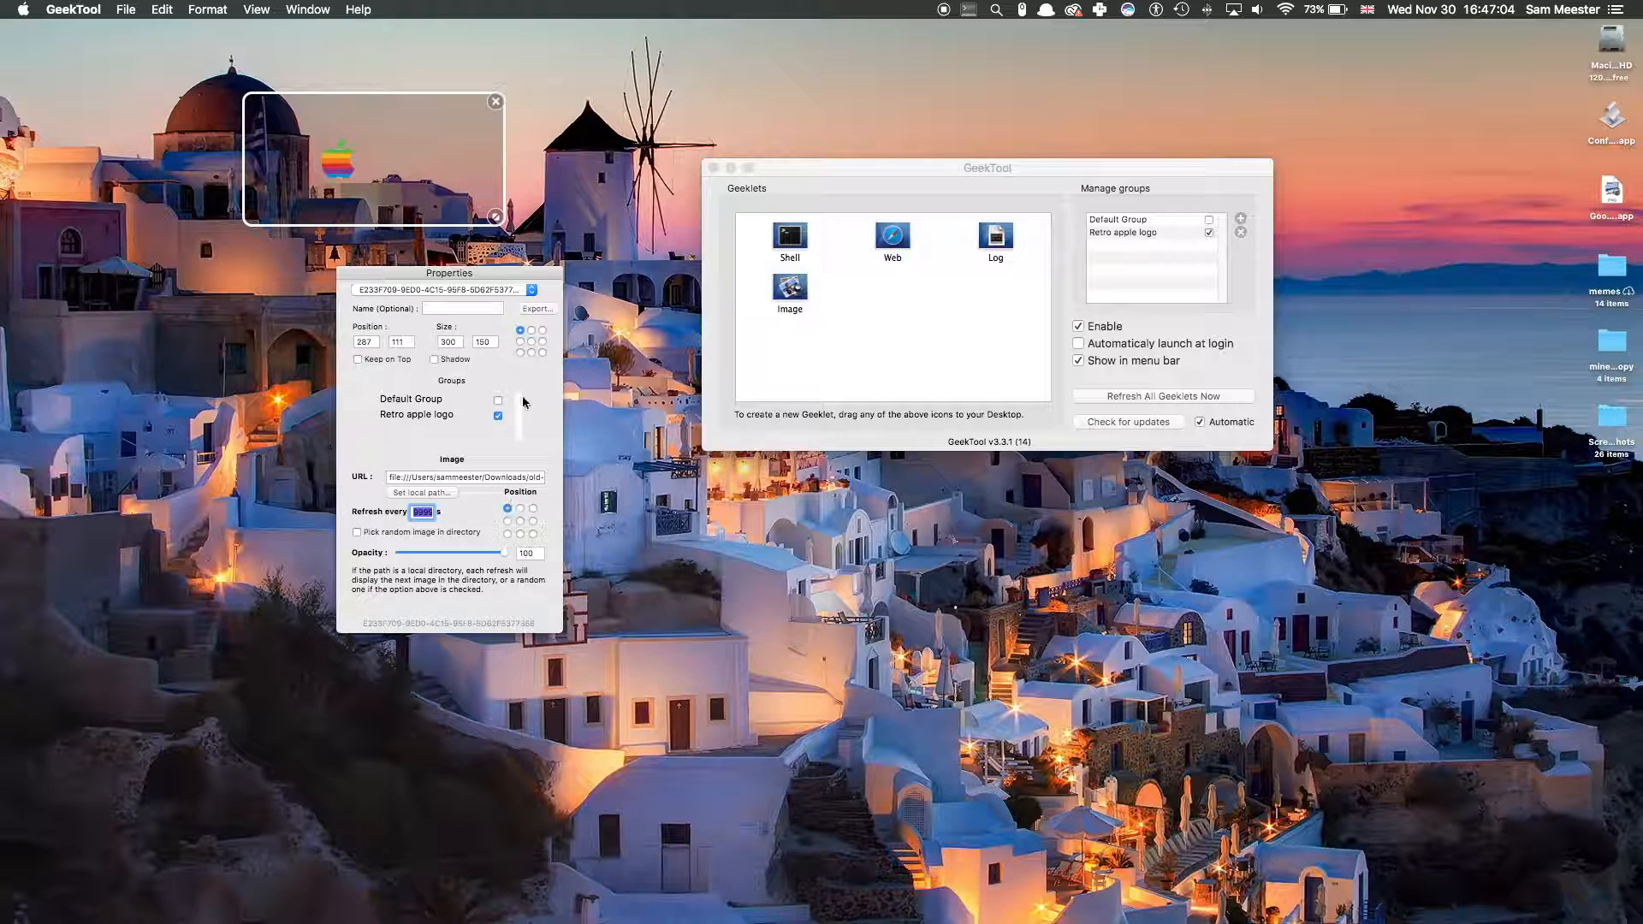
Shrink the logo geeklet to about 95 by 50.
left_click(501, 222)
left_click_drag(501, 222, 278, 137)
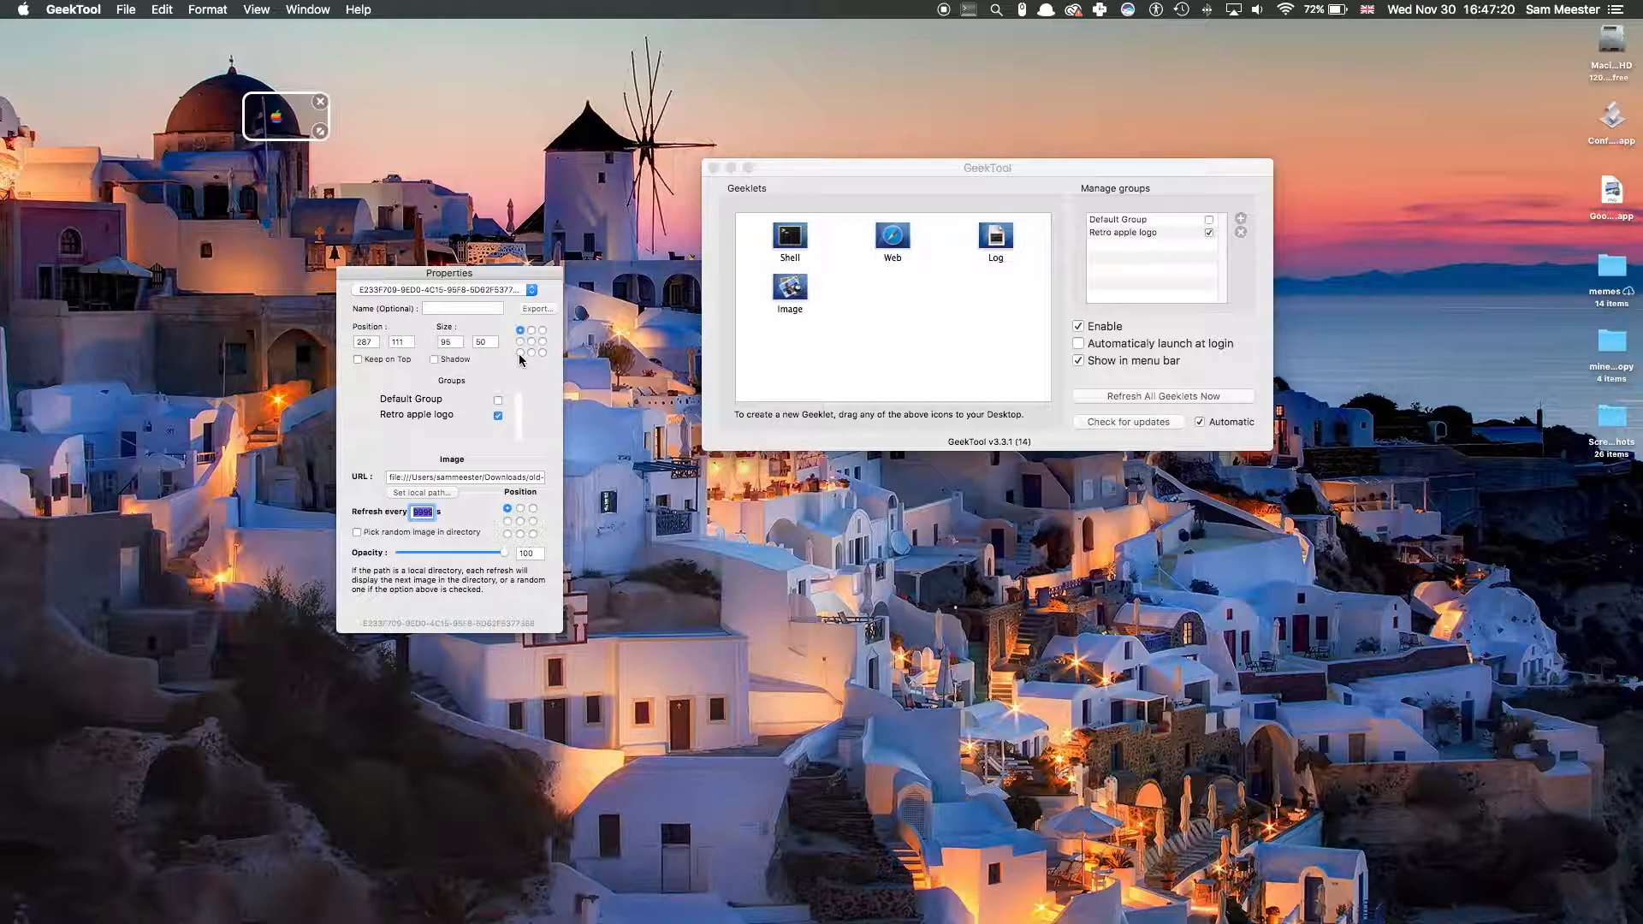
left_click(460, 344)
left_click(486, 342)
left_click(461, 343)
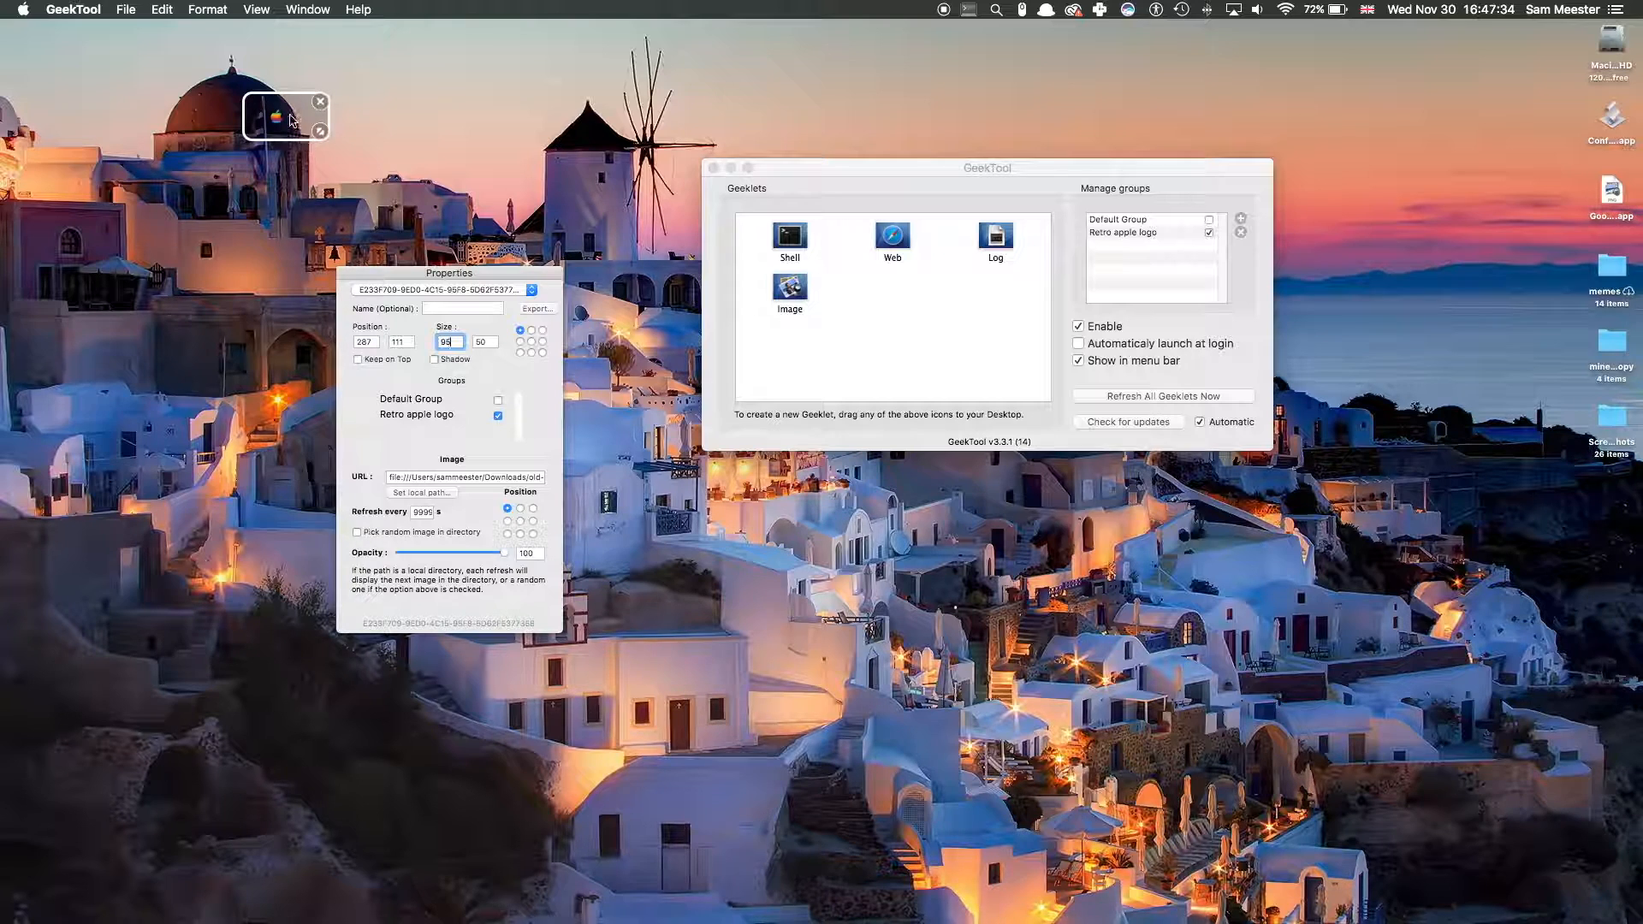
Enable Keep on Top and fit the logo geeklet over the menu bar's Apple icon at about -9, -15, sized about 96 by 51.
left_click_drag(282, 129, 62, 51)
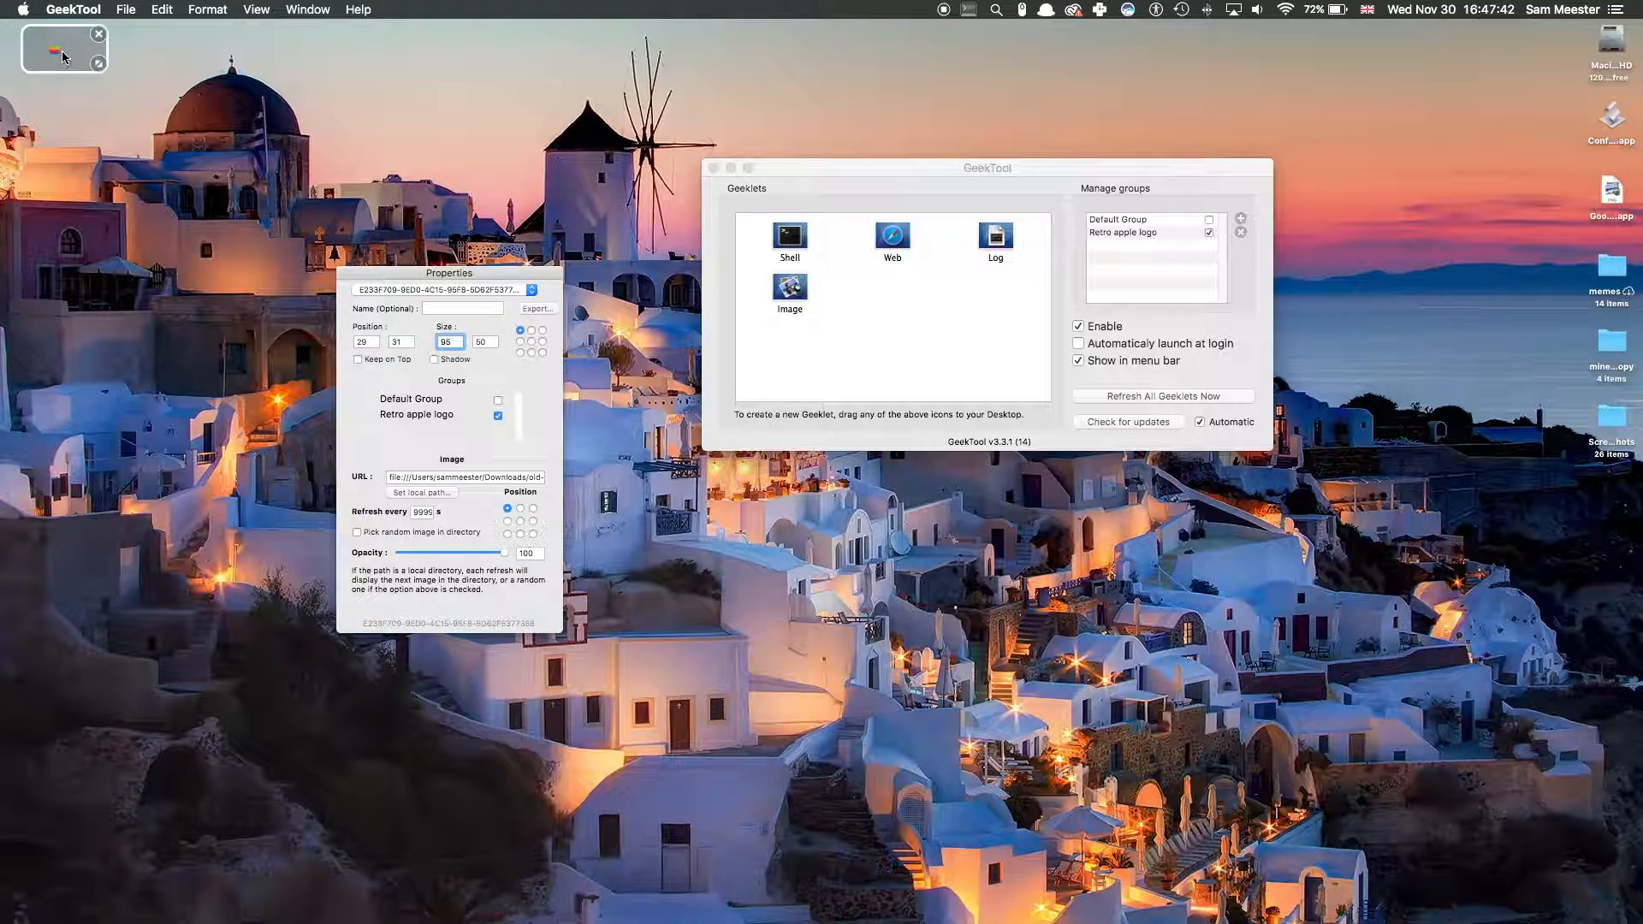
left_click(360, 357)
left_click_drag(73, 63, 43, 30)
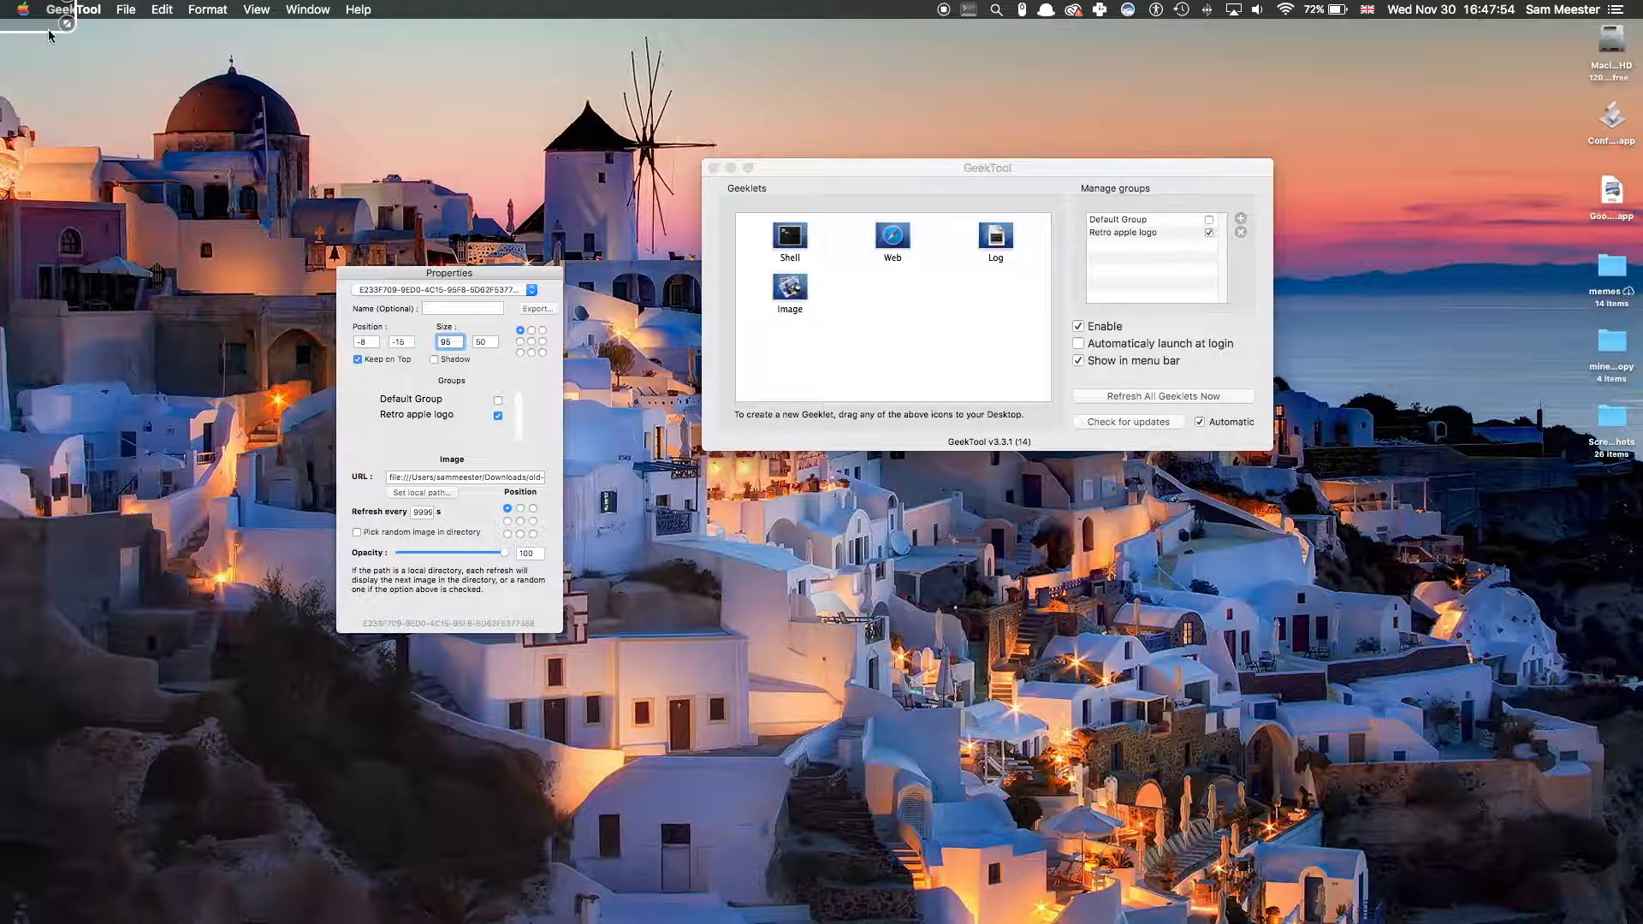
left_click(69, 25)
left_click_drag(68, 24, 68, 27)
Move the Properties window aside and quit GeekTool without disabling it.
left_click_drag(483, 280, 559, 273)
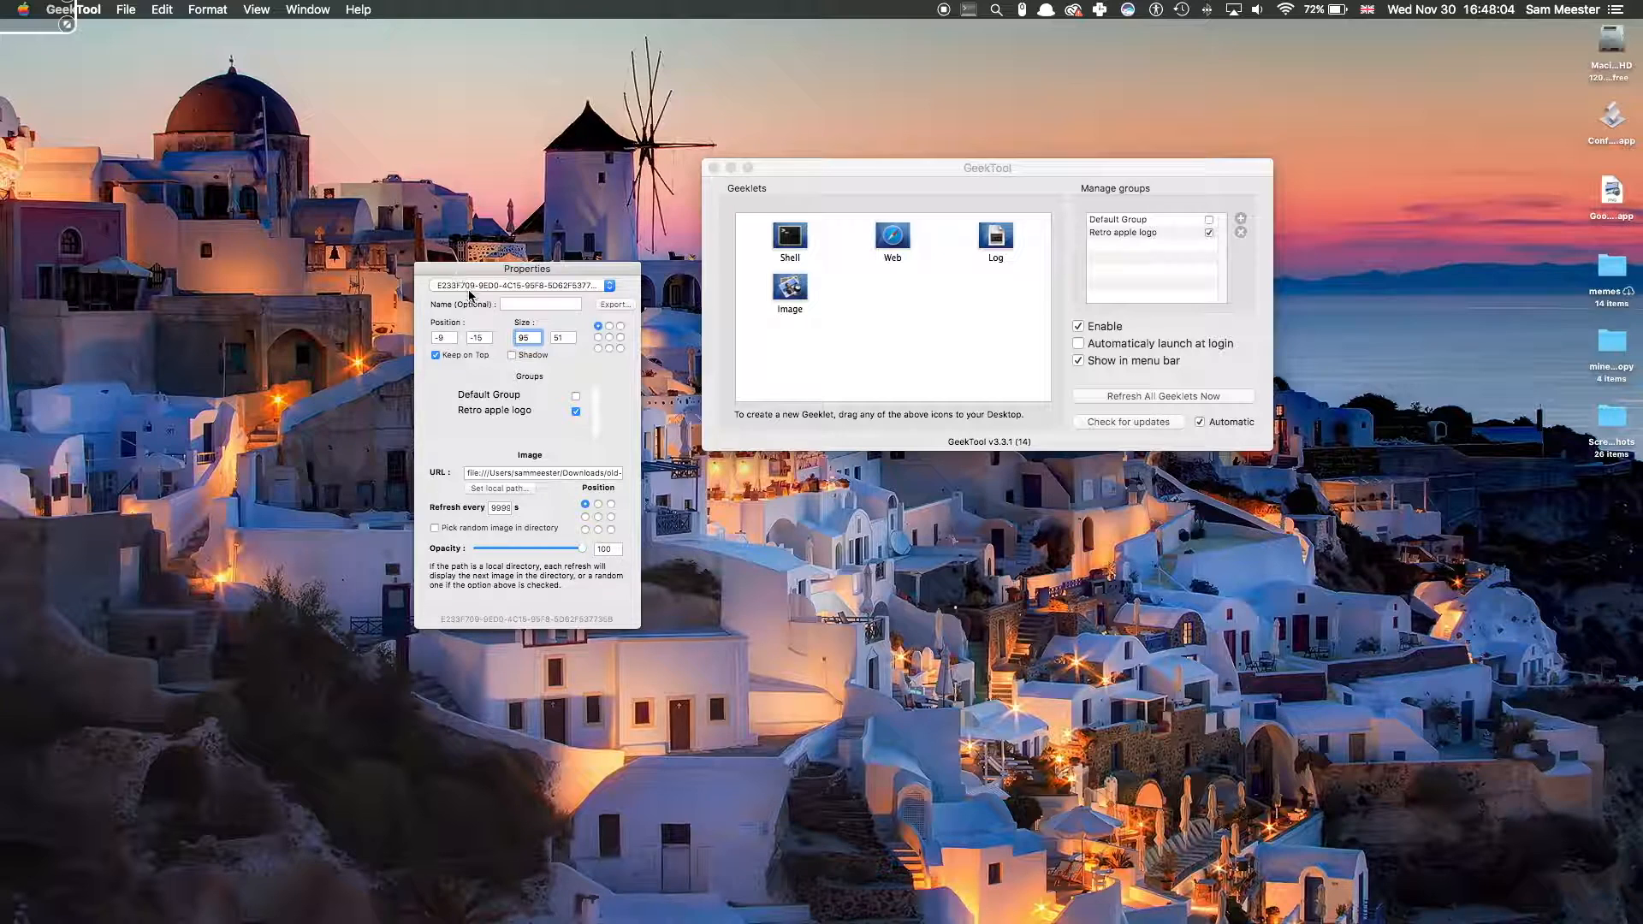
left_click(858, 169)
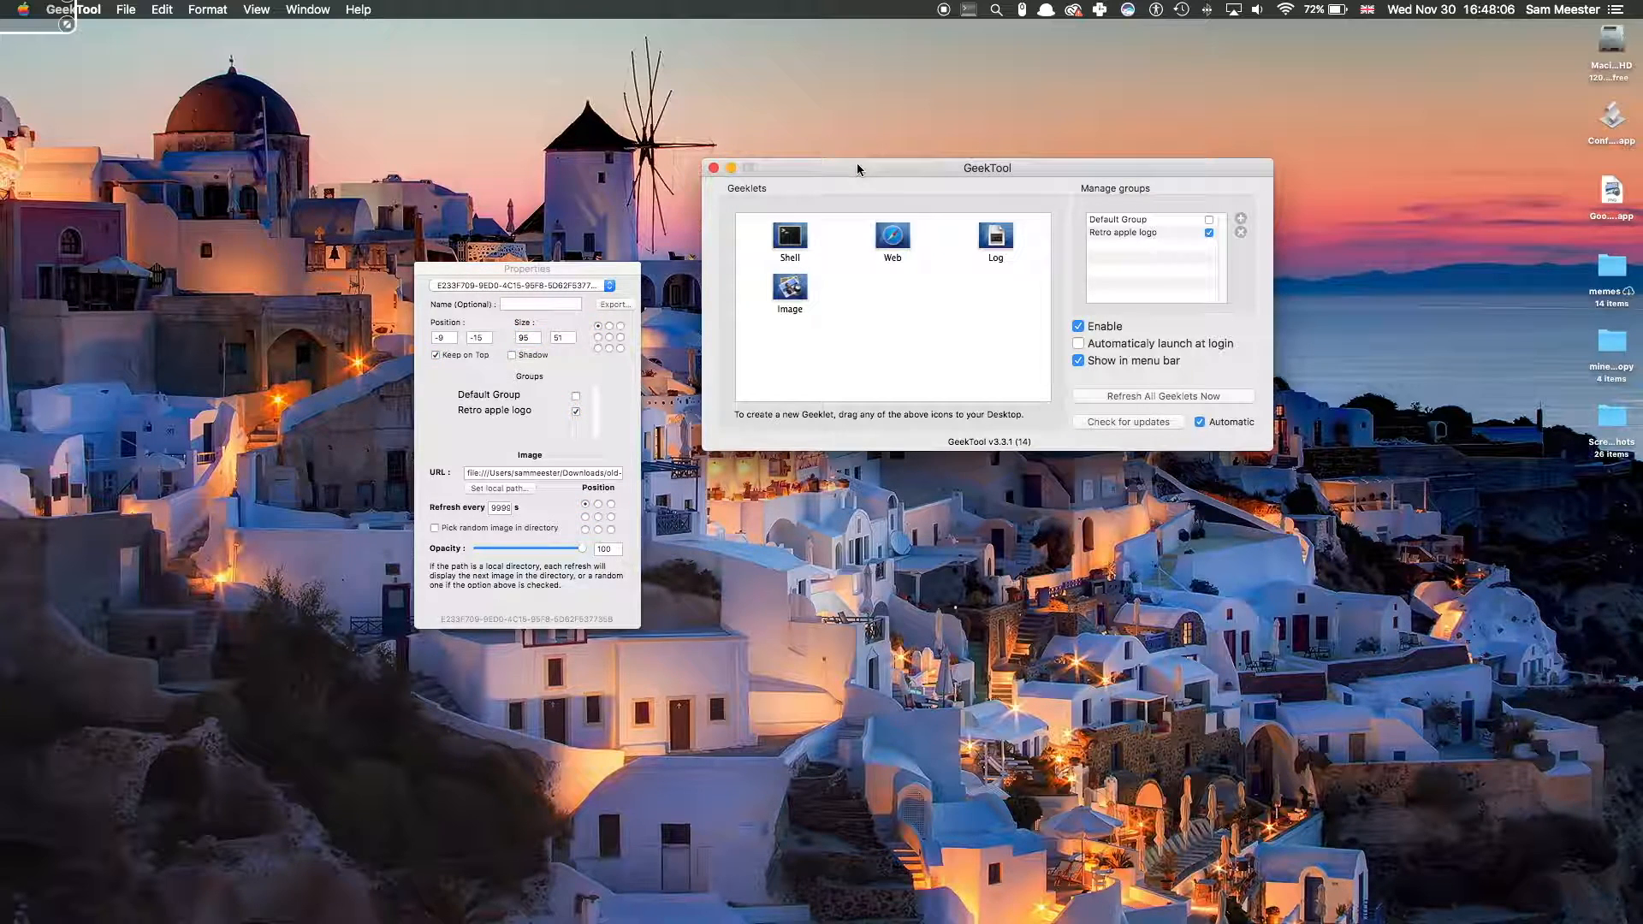
key("super+q")
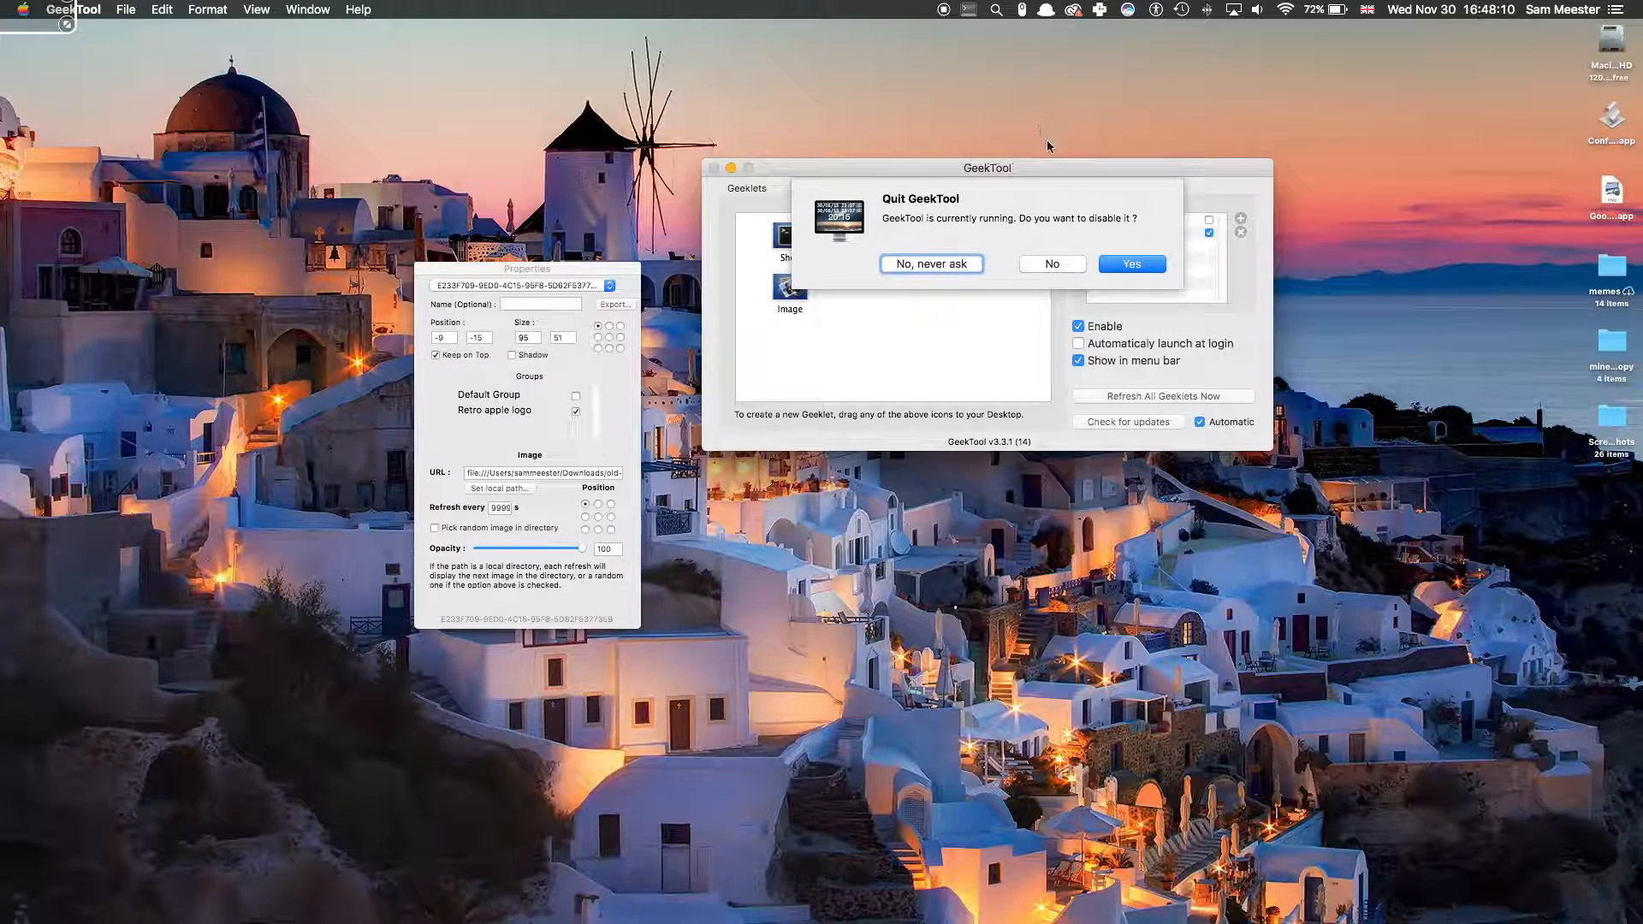
left_click(1050, 264)
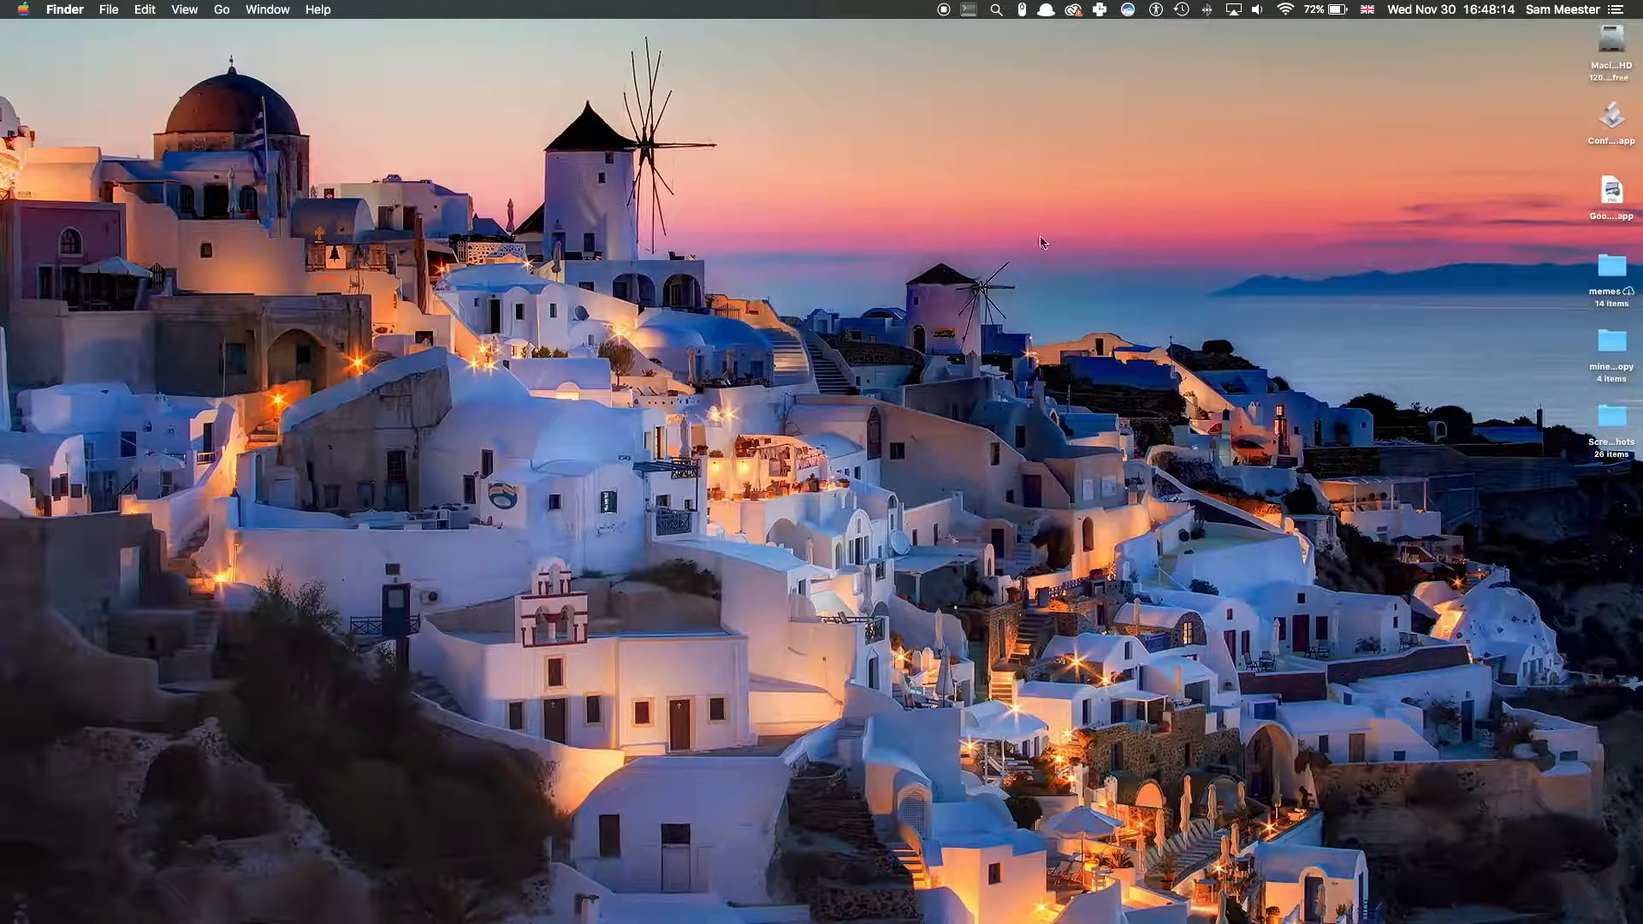
Check which GeekTool group is active and whether the Apple menu still opens beneath the rainbow logo.
left_click(969, 10)
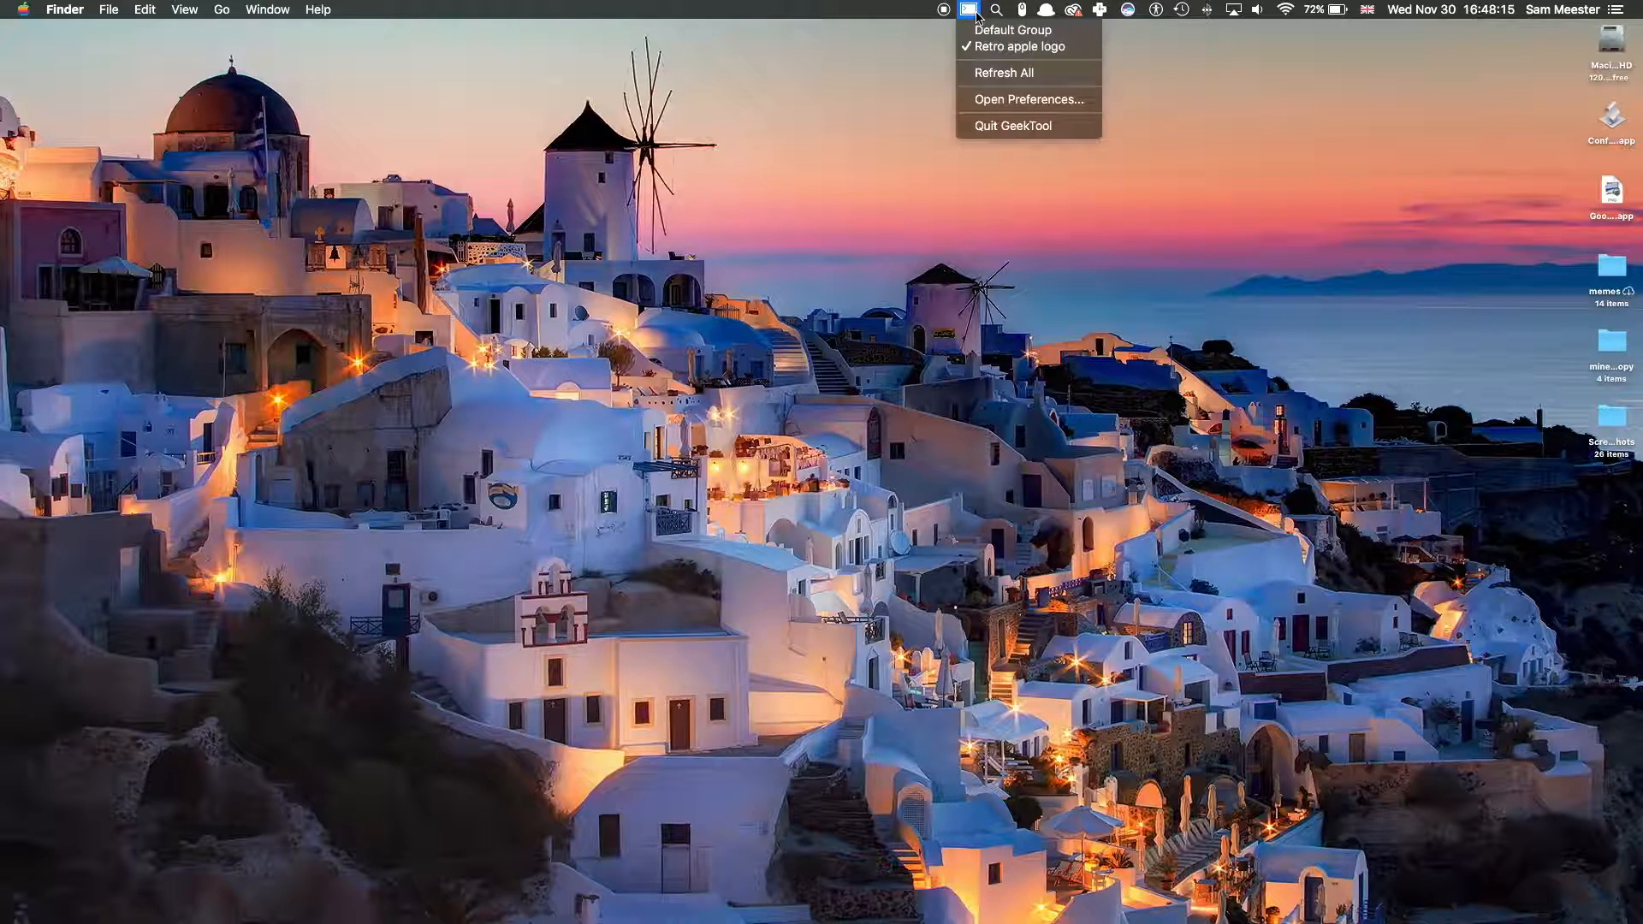
left_click(922, 130)
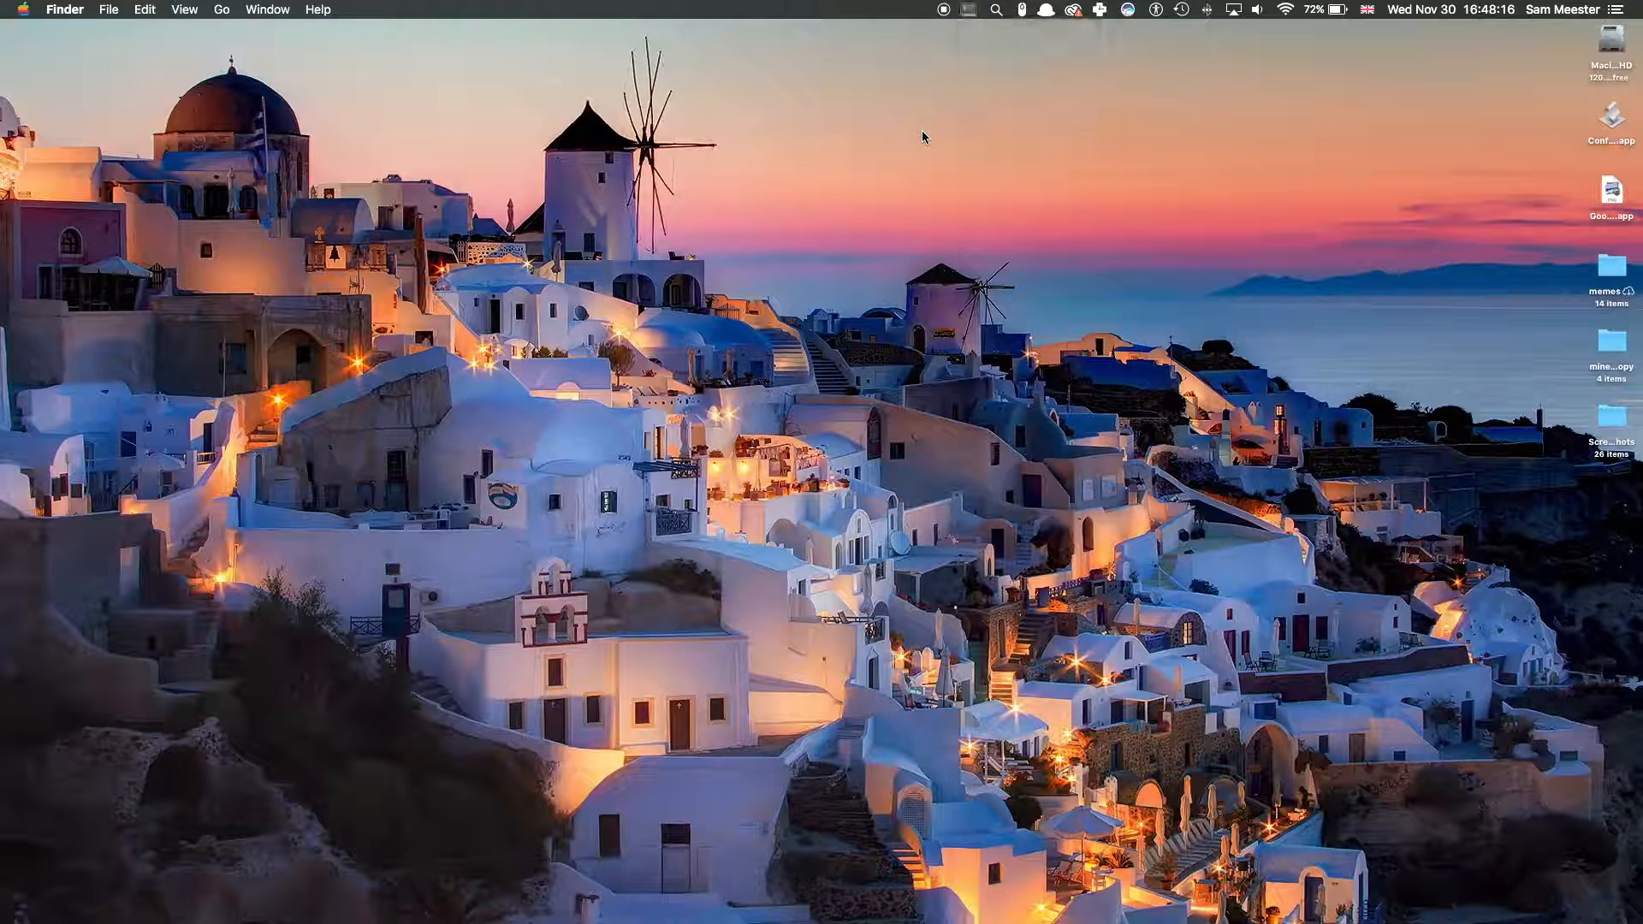
left_click(24, 11)
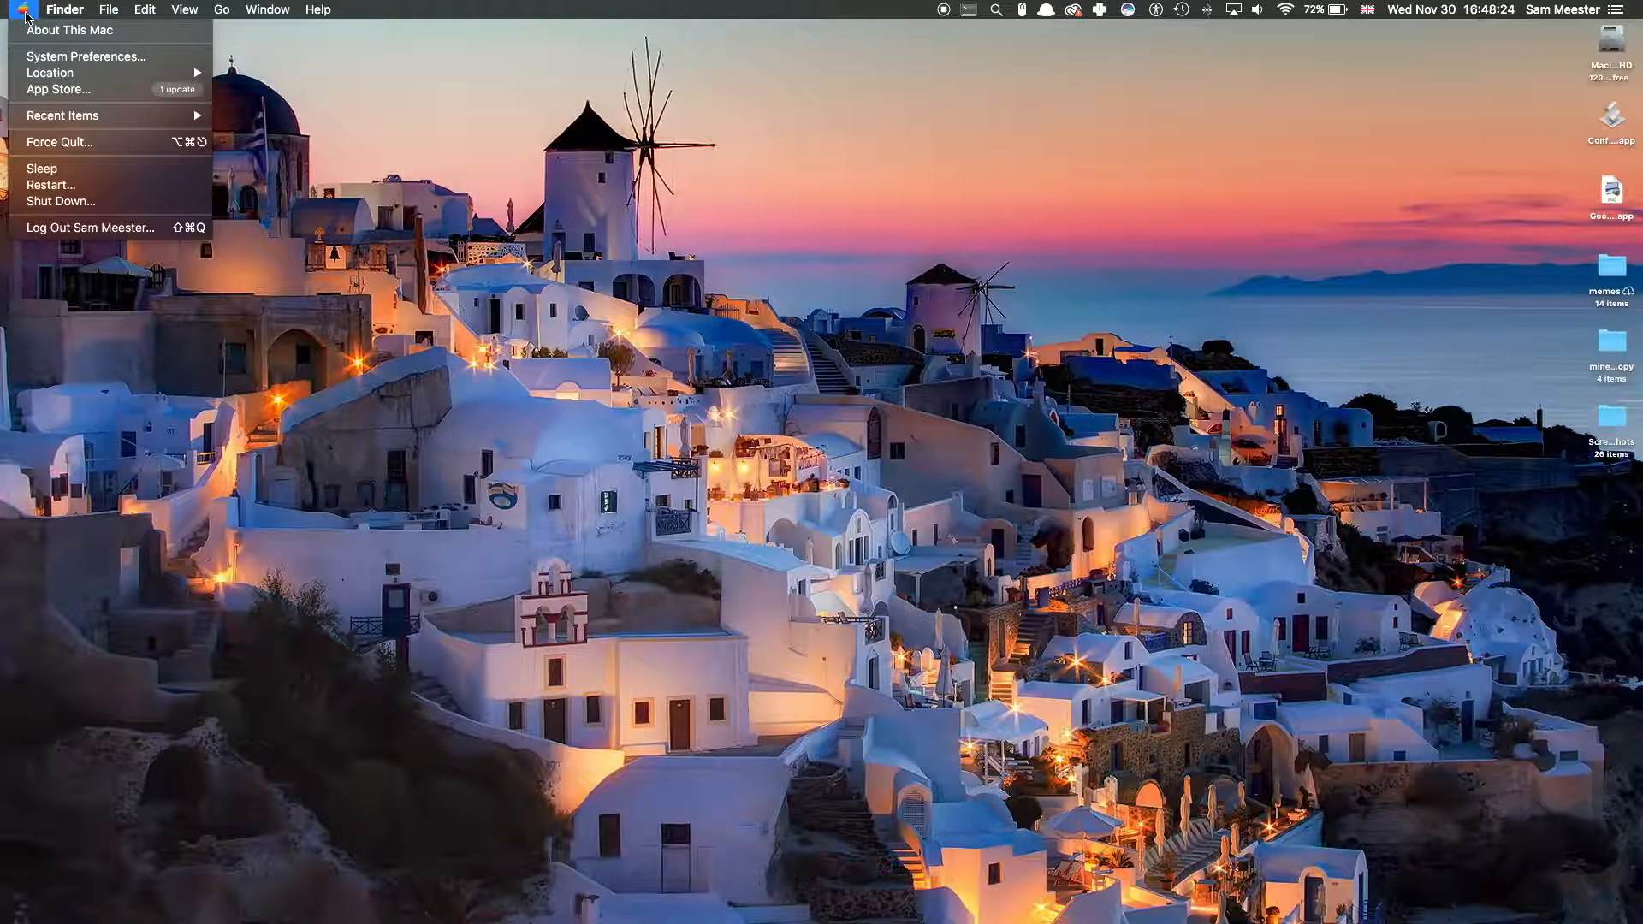
left_click(24, 10)
mouse_move(2, 2)
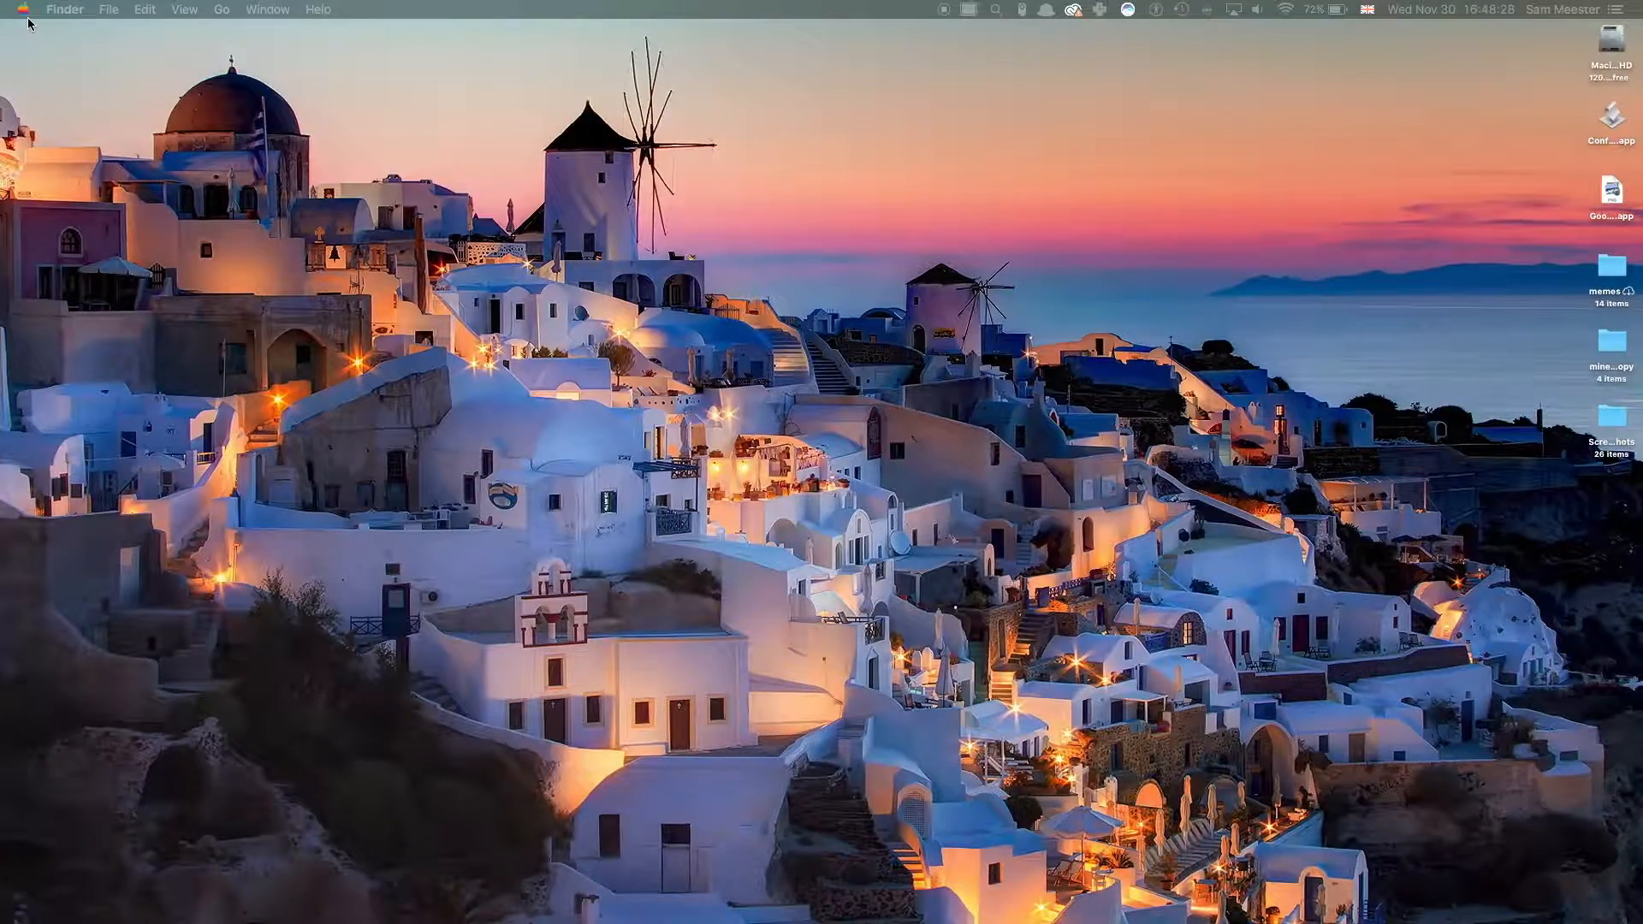
left_click(27, 13)
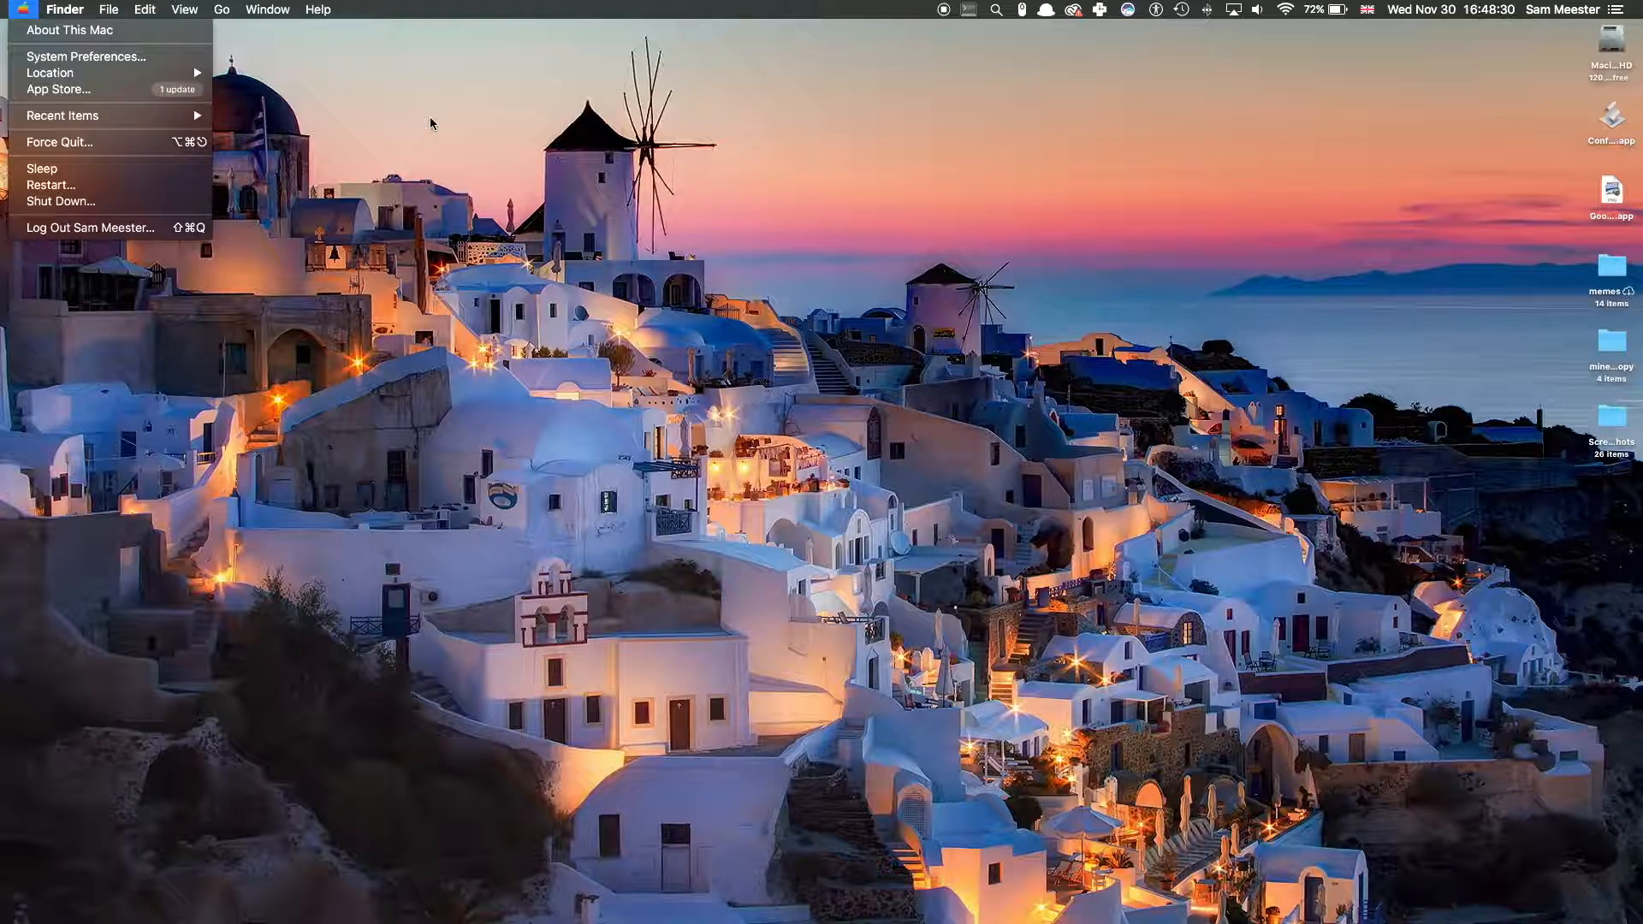
left_click(321, 102)
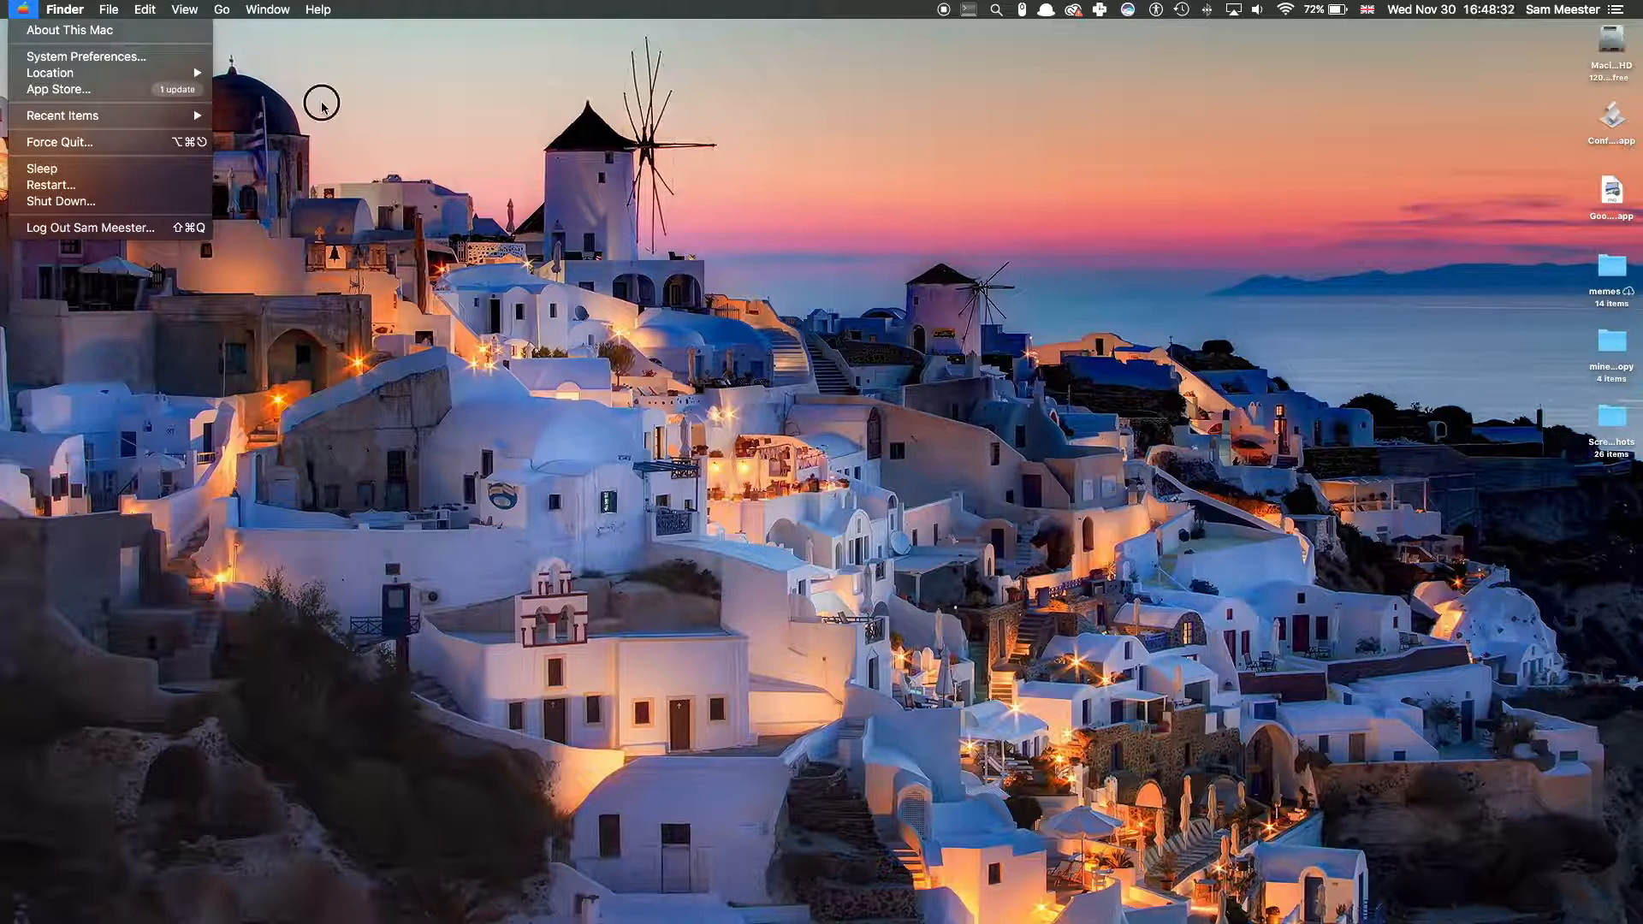